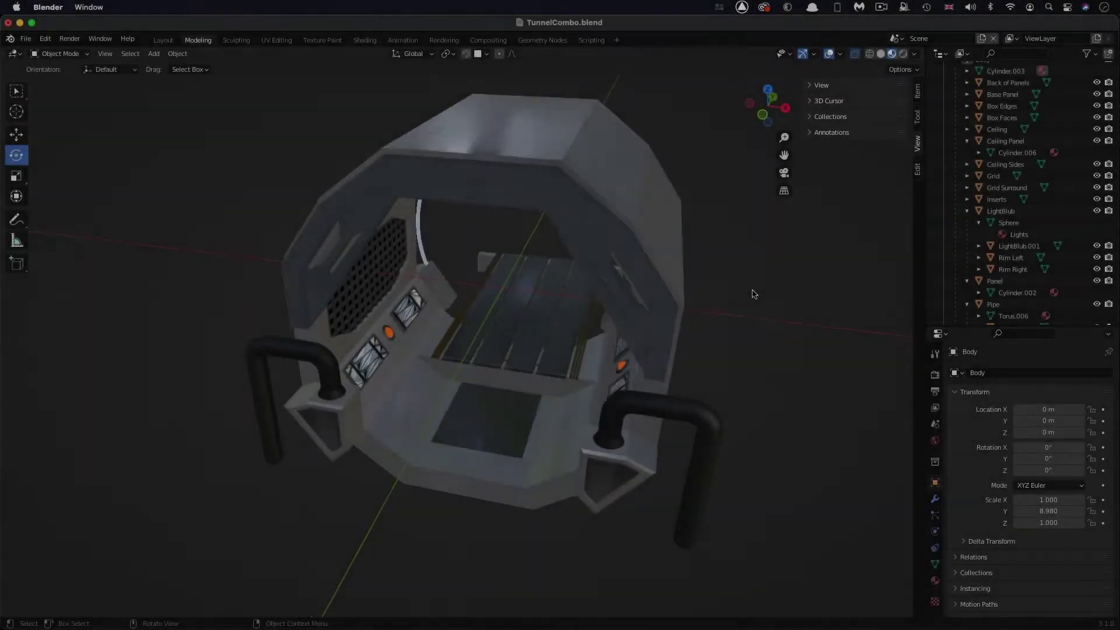
scroll(753, 295, "right", 10)
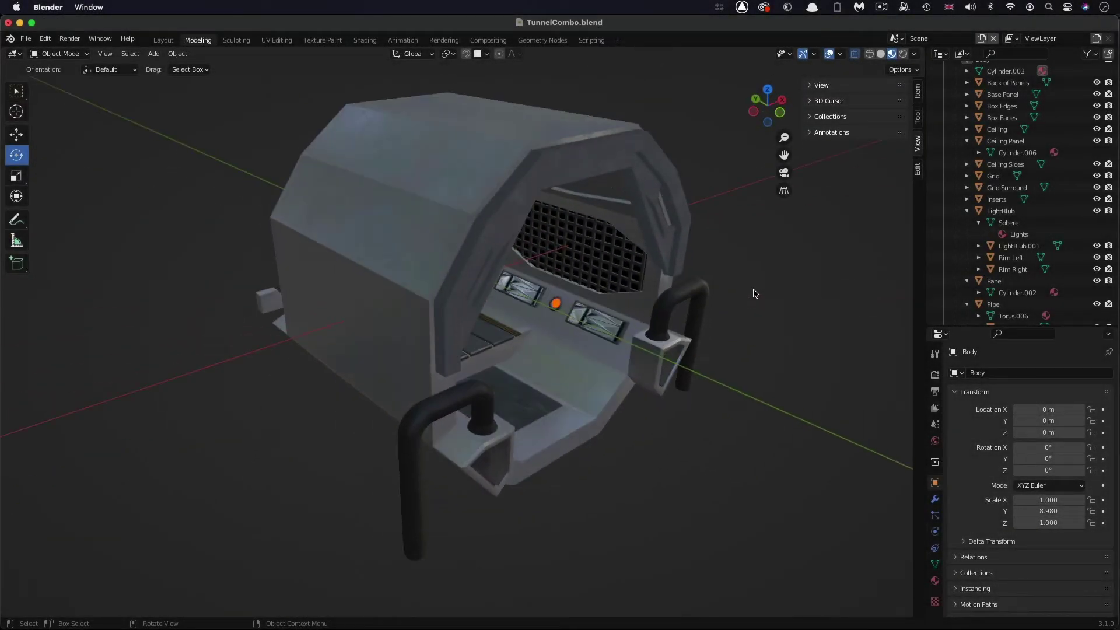
scroll(752, 295, "right", 10)
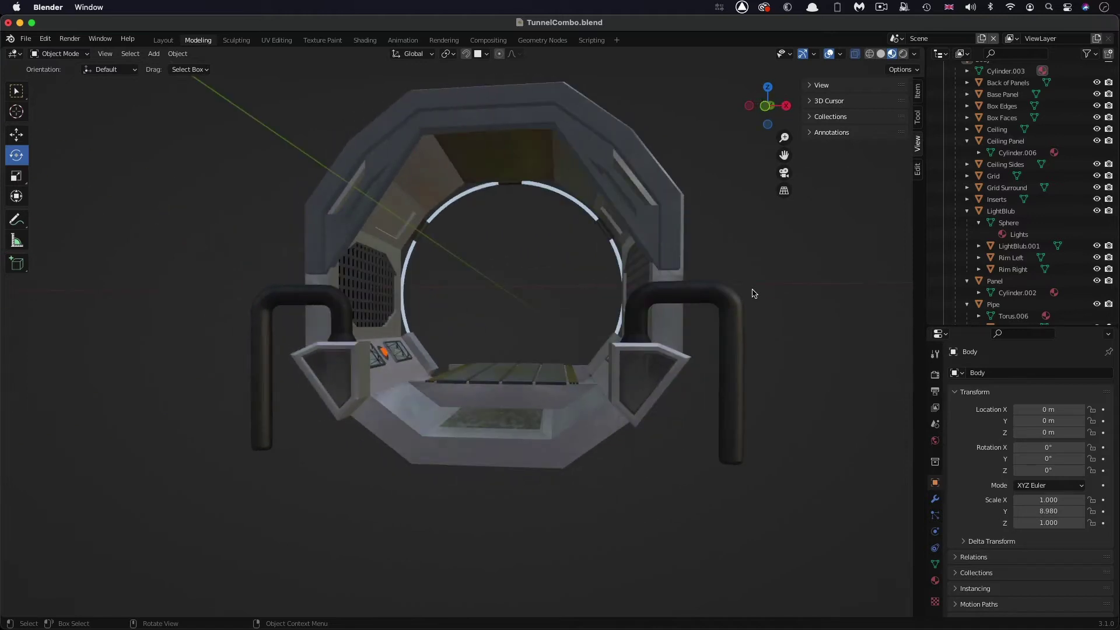
scroll(752, 295, "right", 10)
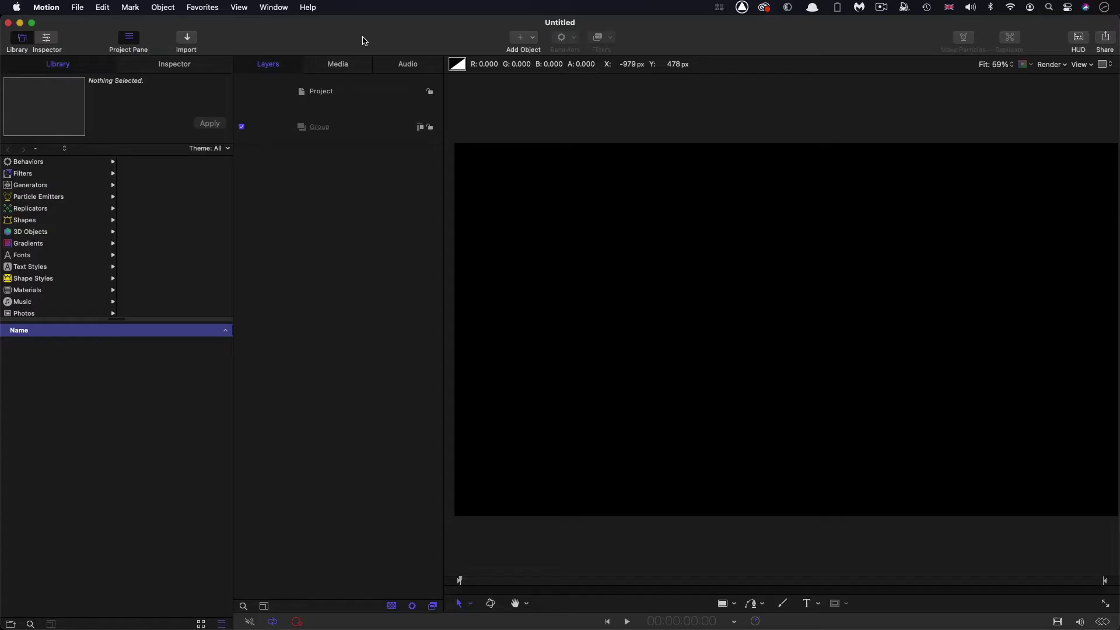
- Import TunnelModel.usdz from the Asset folder into the empty group and make the group 3D
key("super+j")
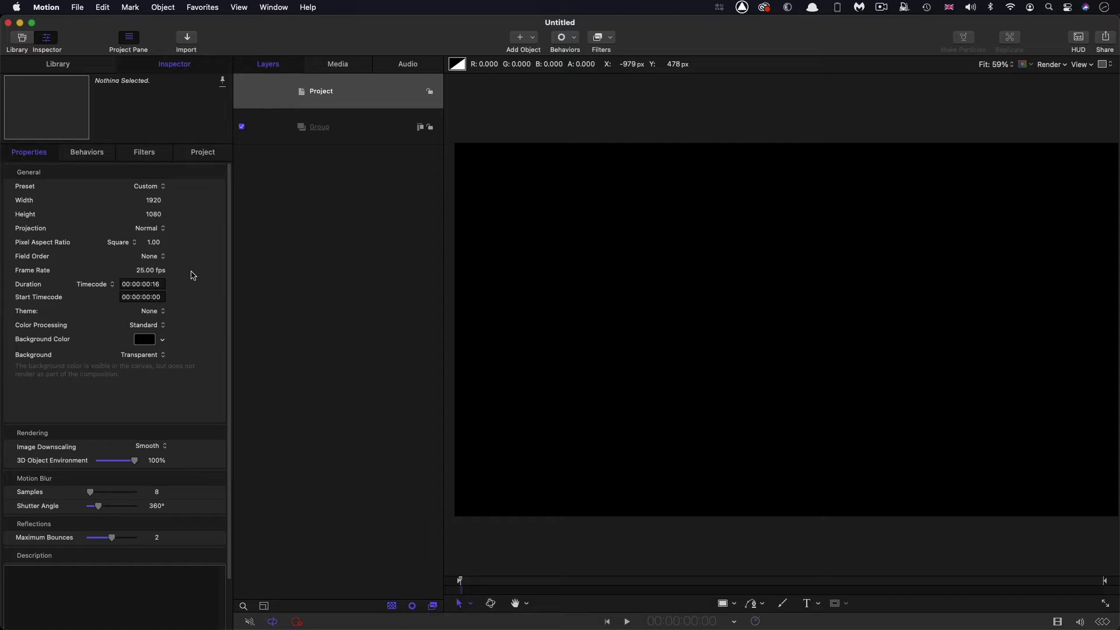
left_click(353, 124)
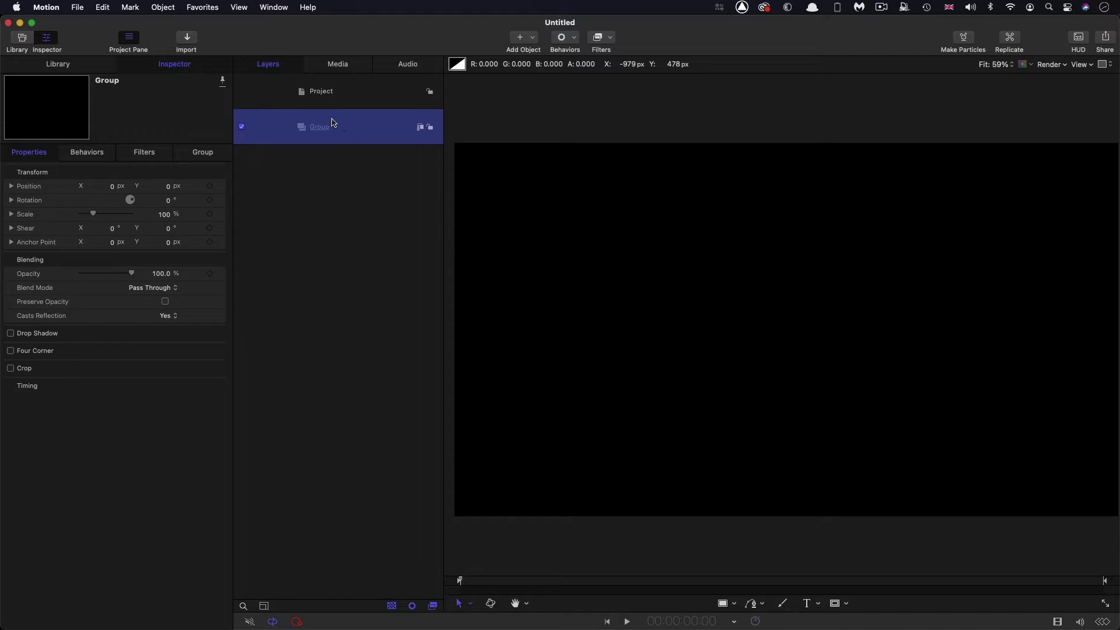
left_click(187, 40)
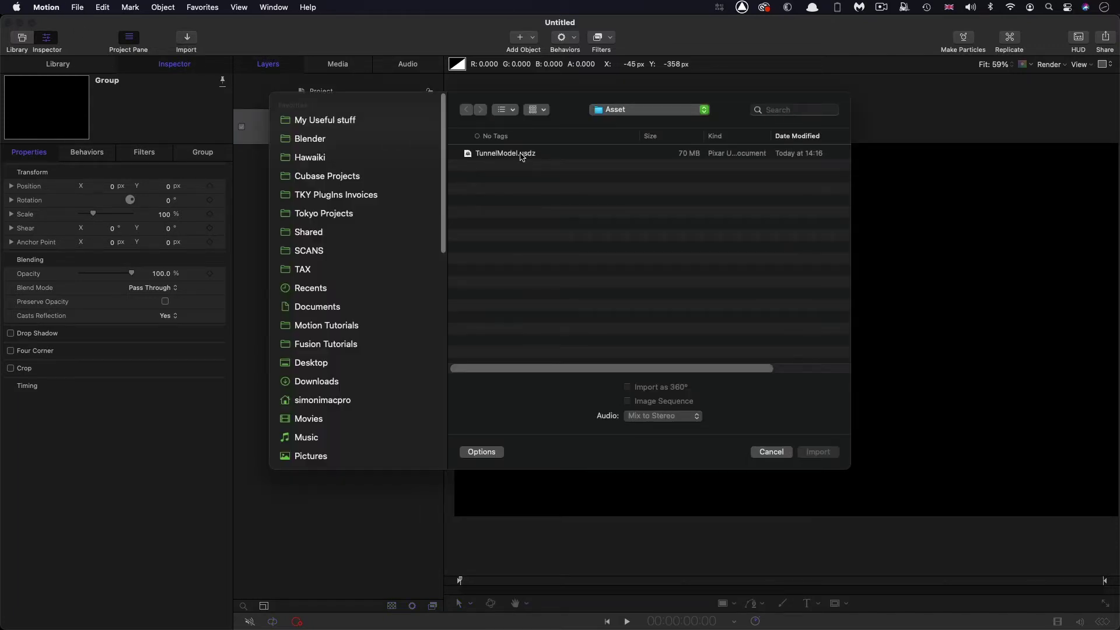
left_click(522, 154)
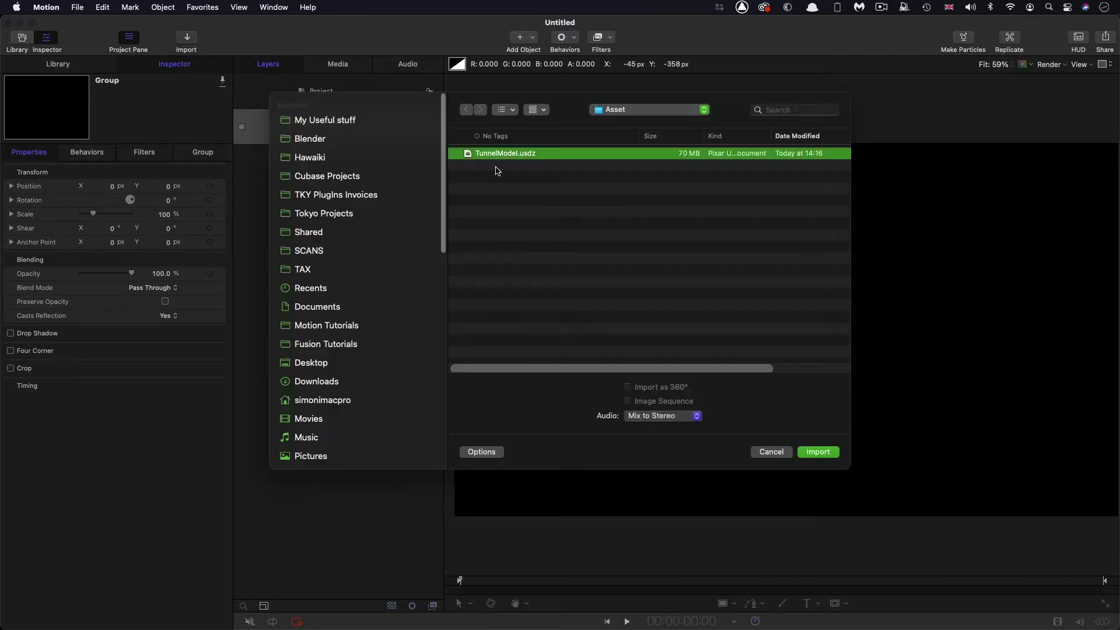
left_click(818, 453)
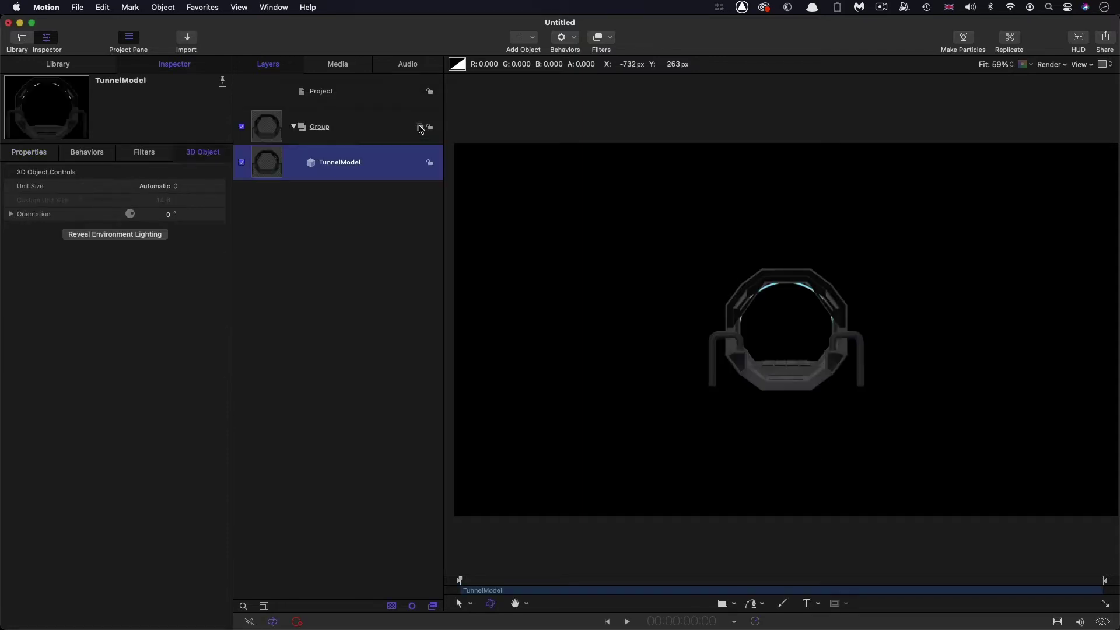
left_click(271, 129)
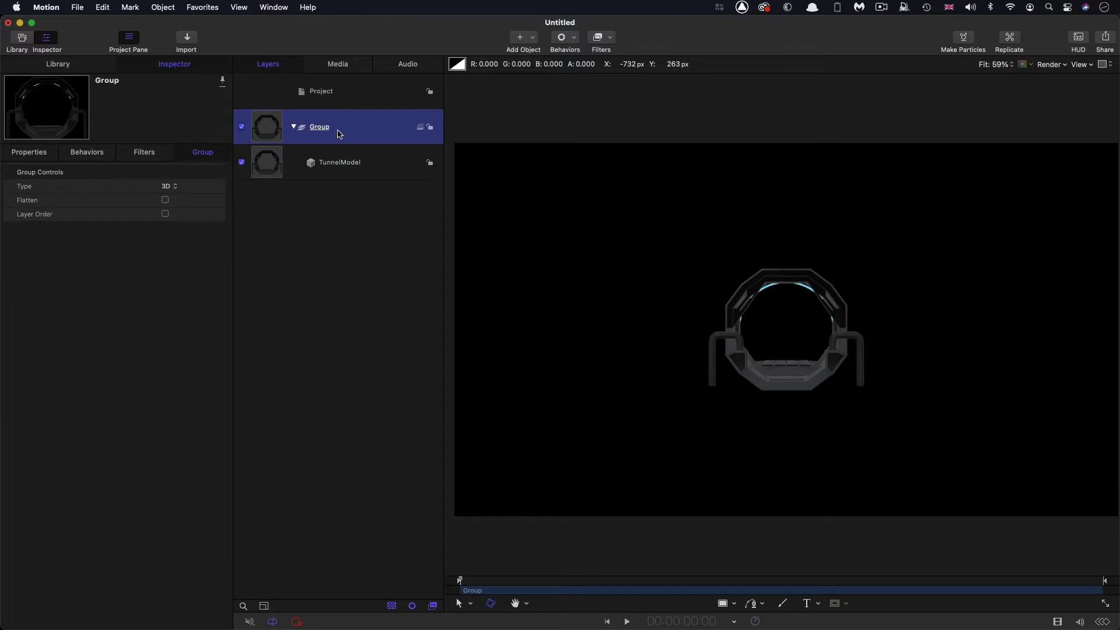
- Set the project's 3D Object Environment lighting to 50%, reached from the TunnelModel object's environment lighting setting
left_click(279, 168)
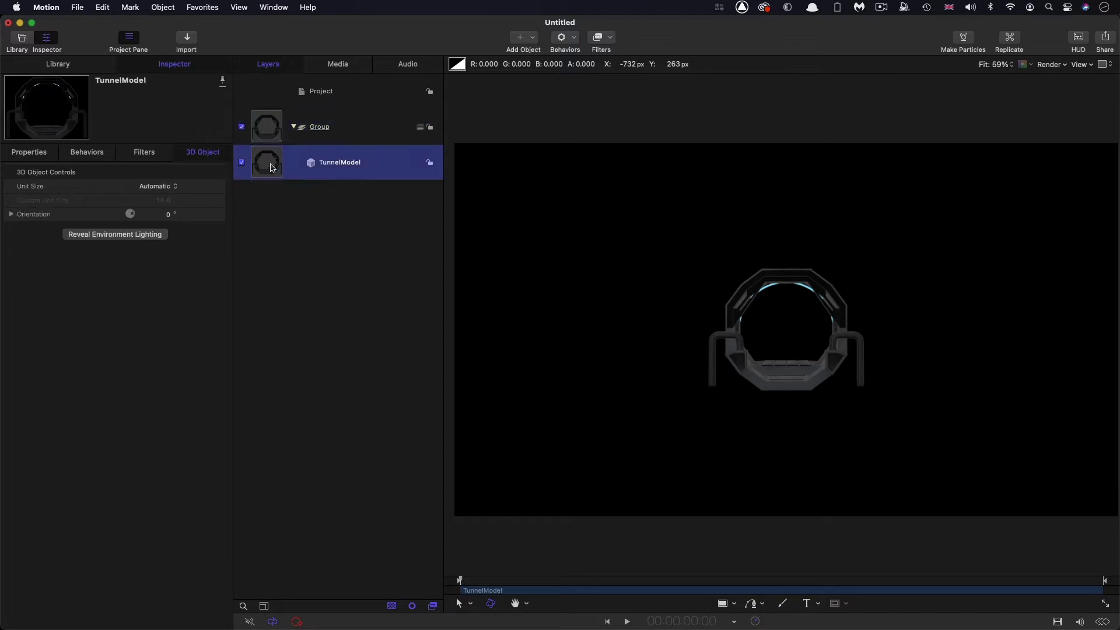
left_click(102, 237)
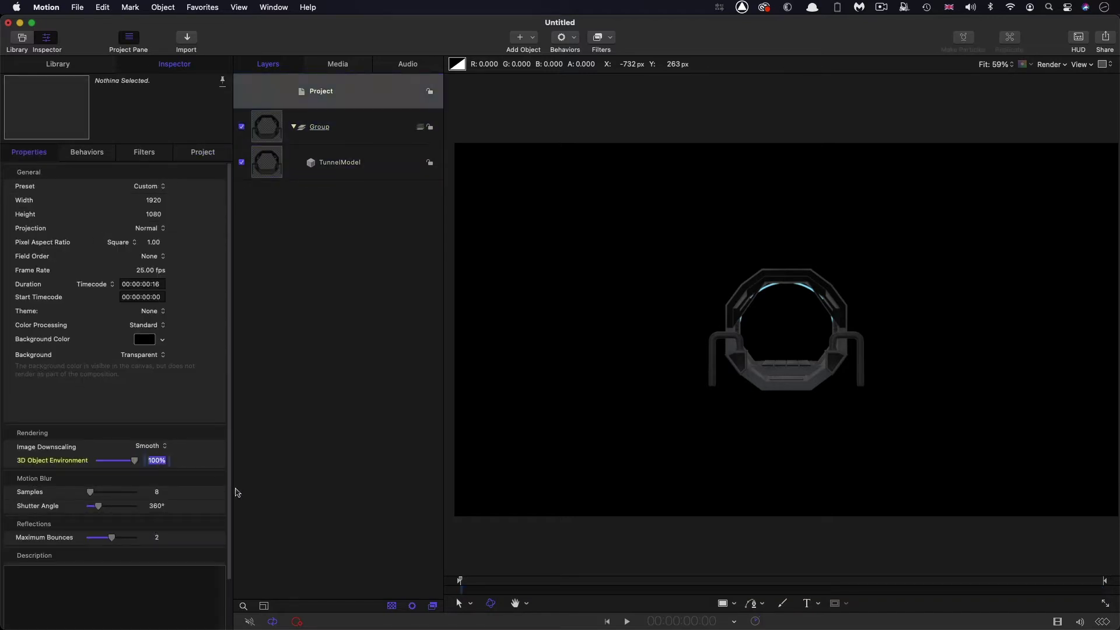
type("50")
key("Return")
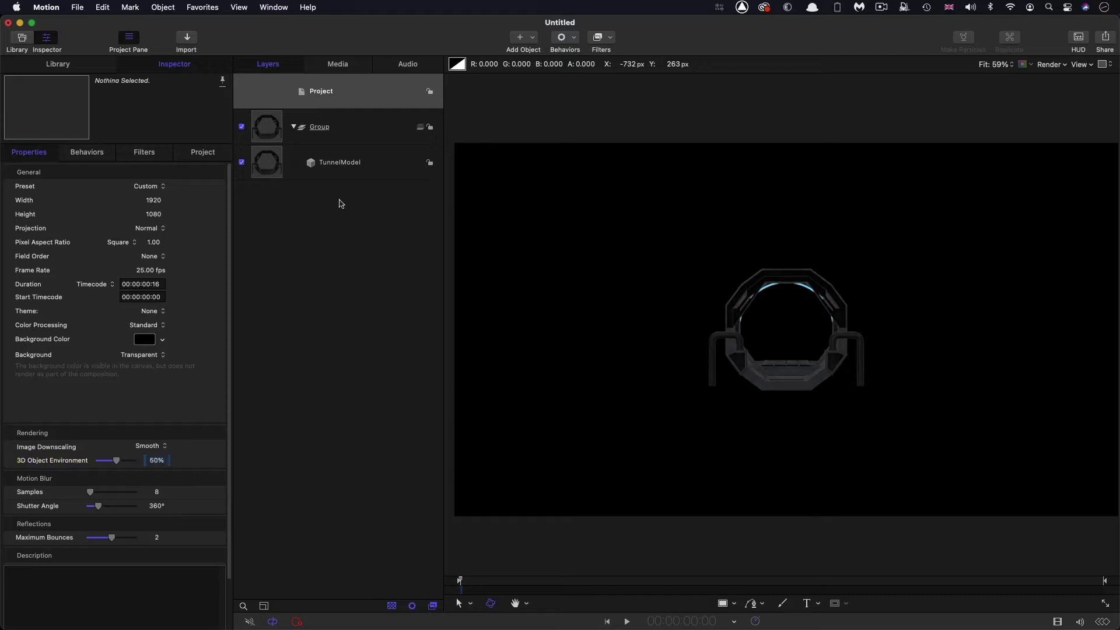
- Replicate the TunnelModel object and set the replicator's shape to Line
left_click(273, 171)
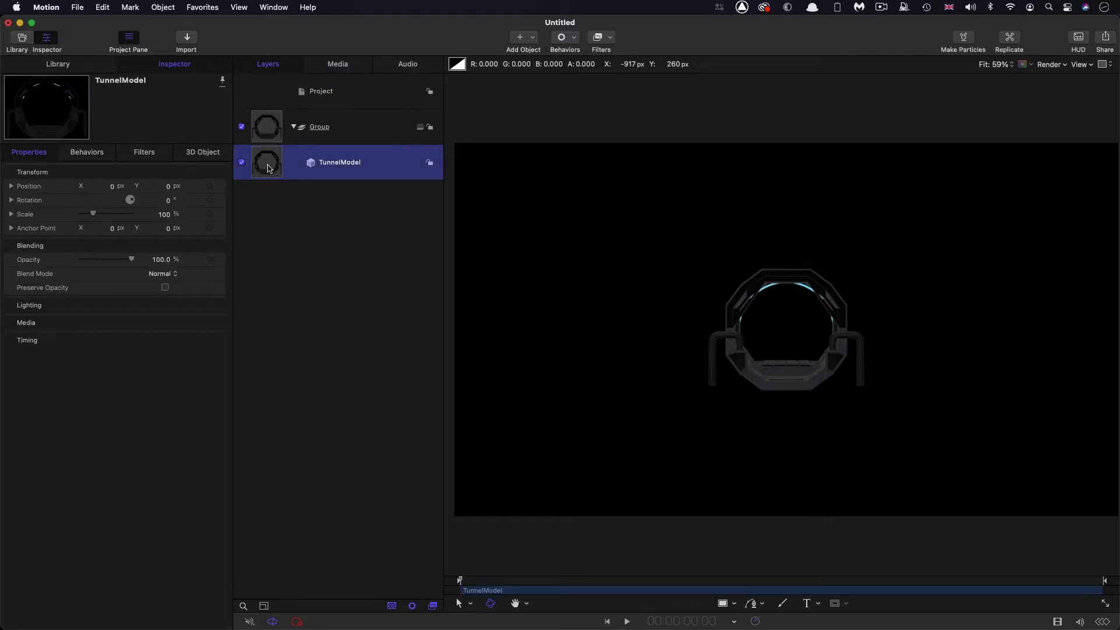
left_click(160, 6)
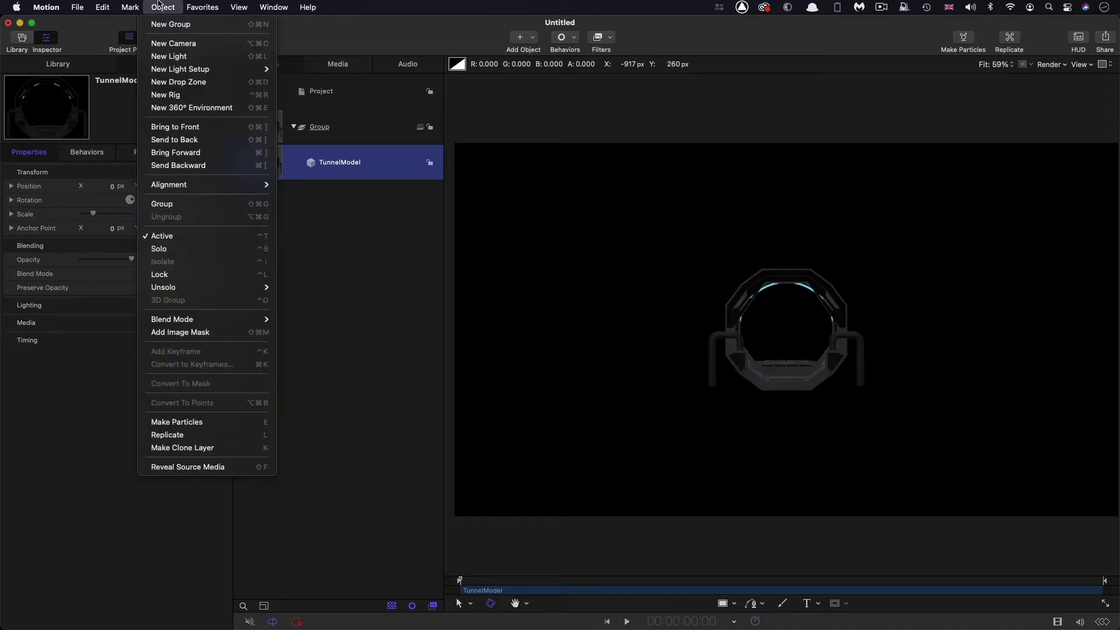
left_click(176, 434)
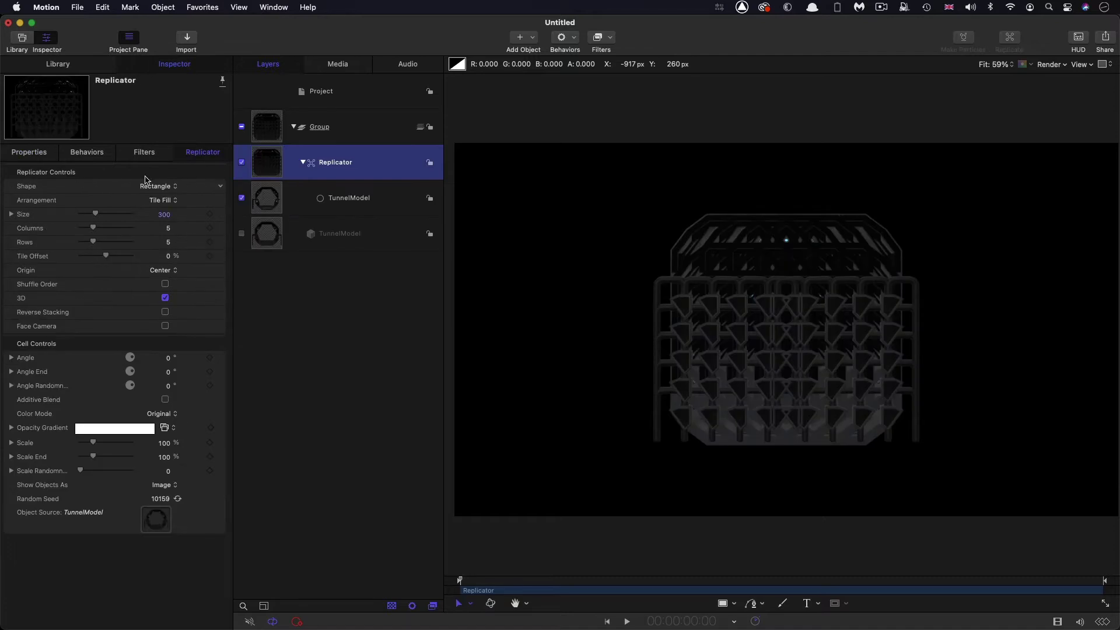
left_click(159, 186)
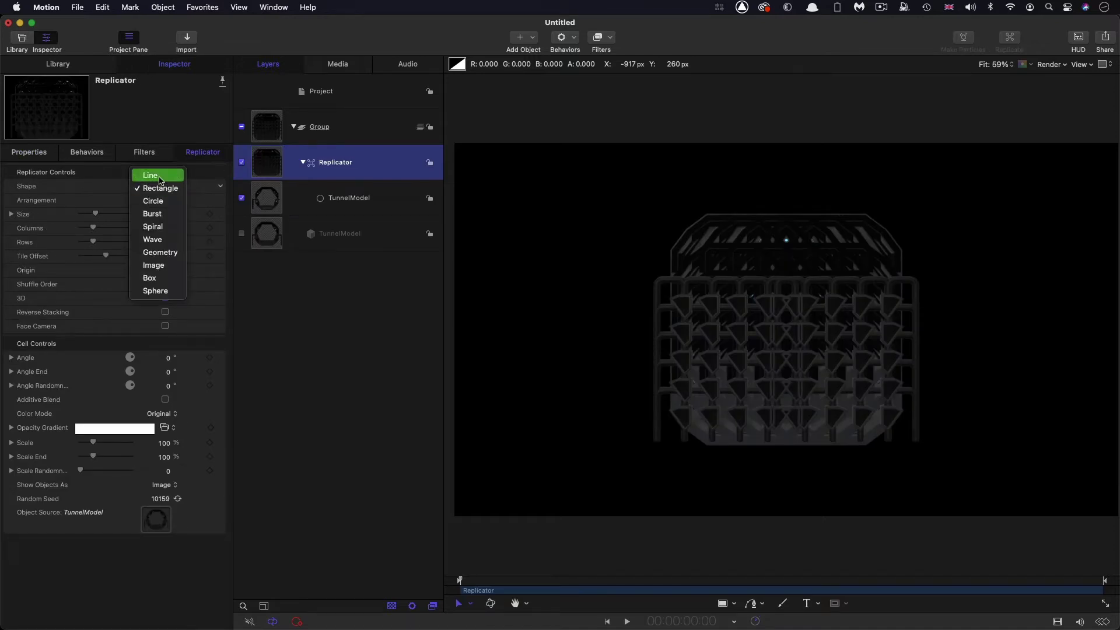
left_click(159, 181)
- Set the replicator line's start and end X to 0 px and its end point Z to -10000 px
left_click(104, 200)
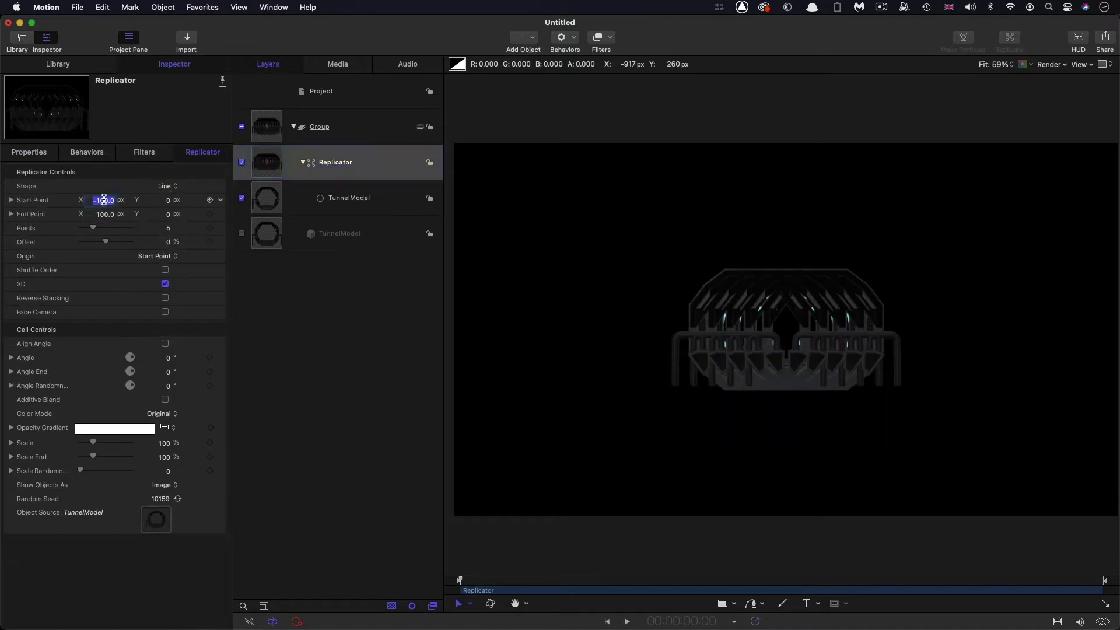
type("0")
key("Tab")
key("Tab")
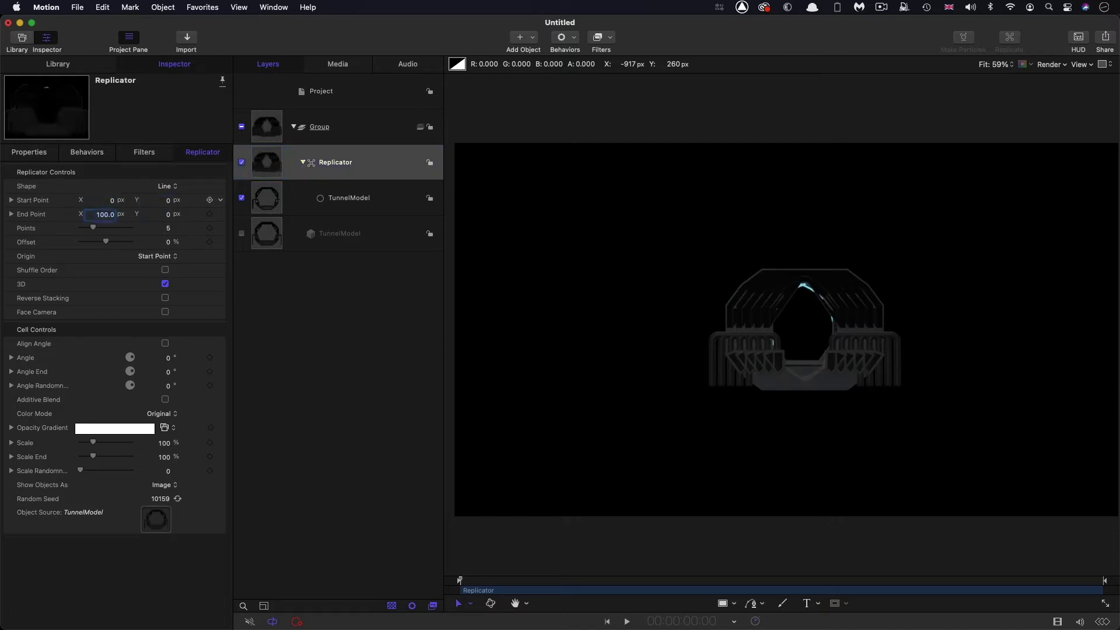
type("0")
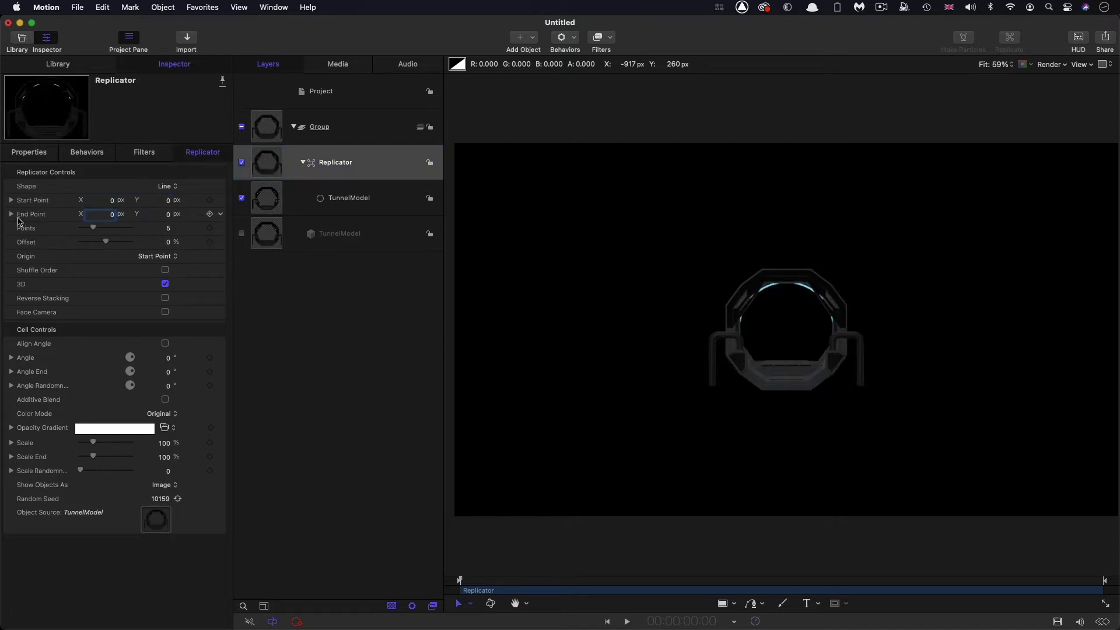
left_click(12, 215)
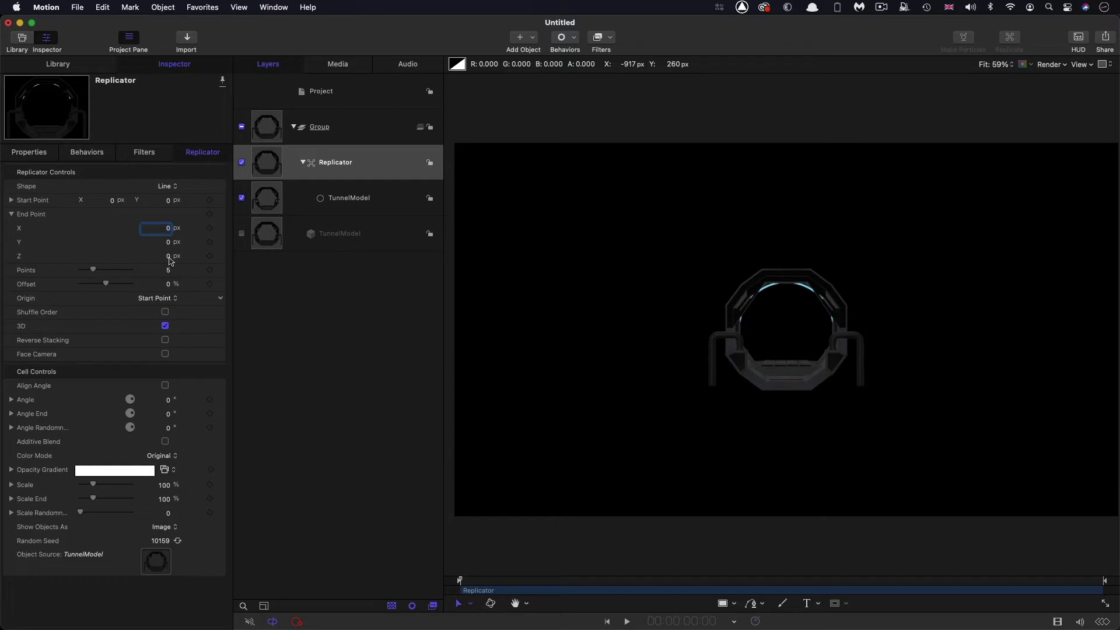
left_click(168, 257)
type("-10000")
key("Return")
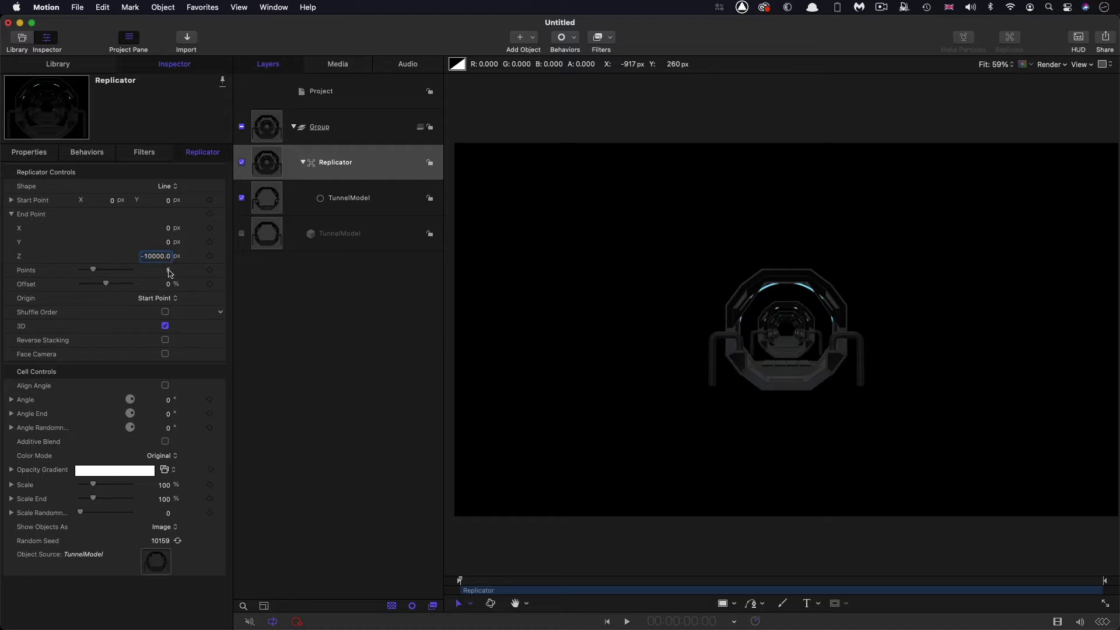
- Set the replicator to 25 points and its cell scale to 120%
left_click(168, 271)
key("Return")
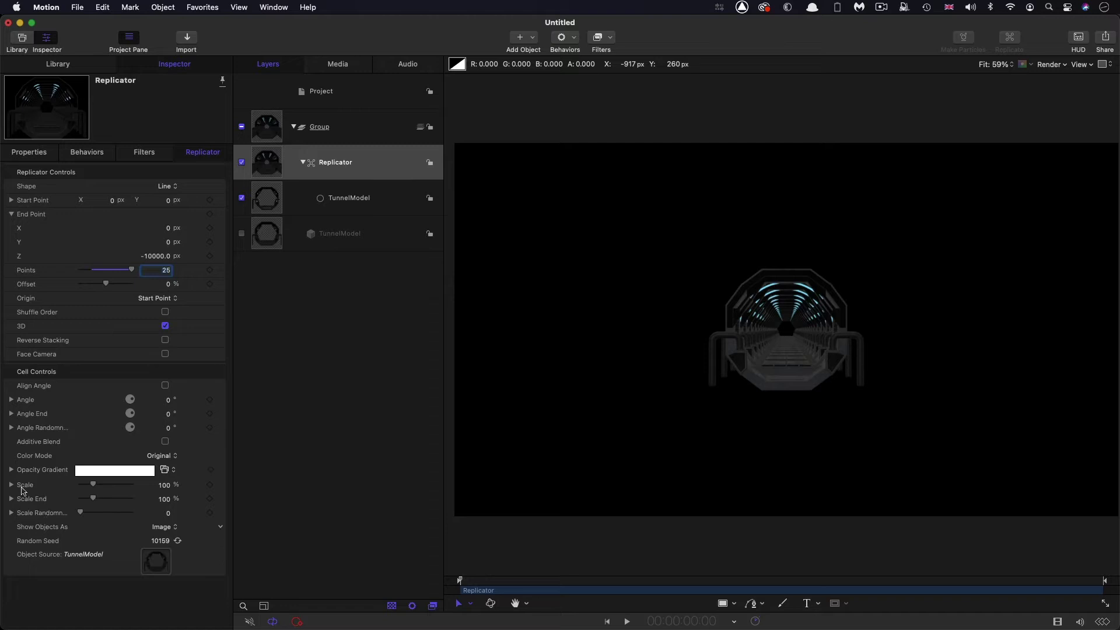
left_click(164, 485)
type("120")
key("Return")
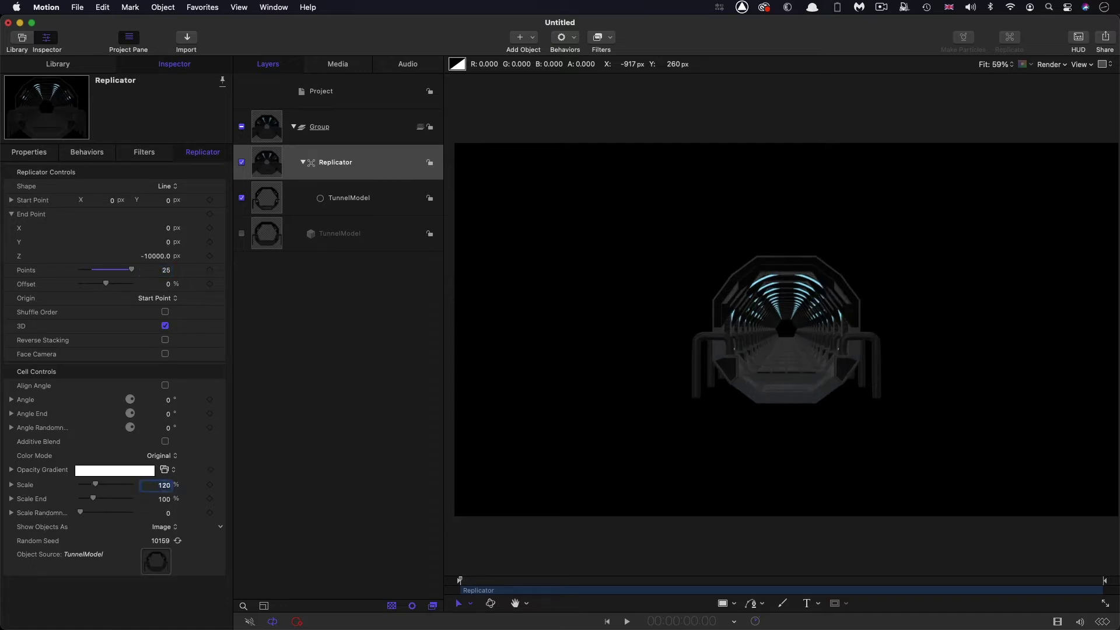
- Add a camera and position it inside the tunnel at Y -75 px and Z -2200 px
left_click(533, 37)
left_click(540, 74)
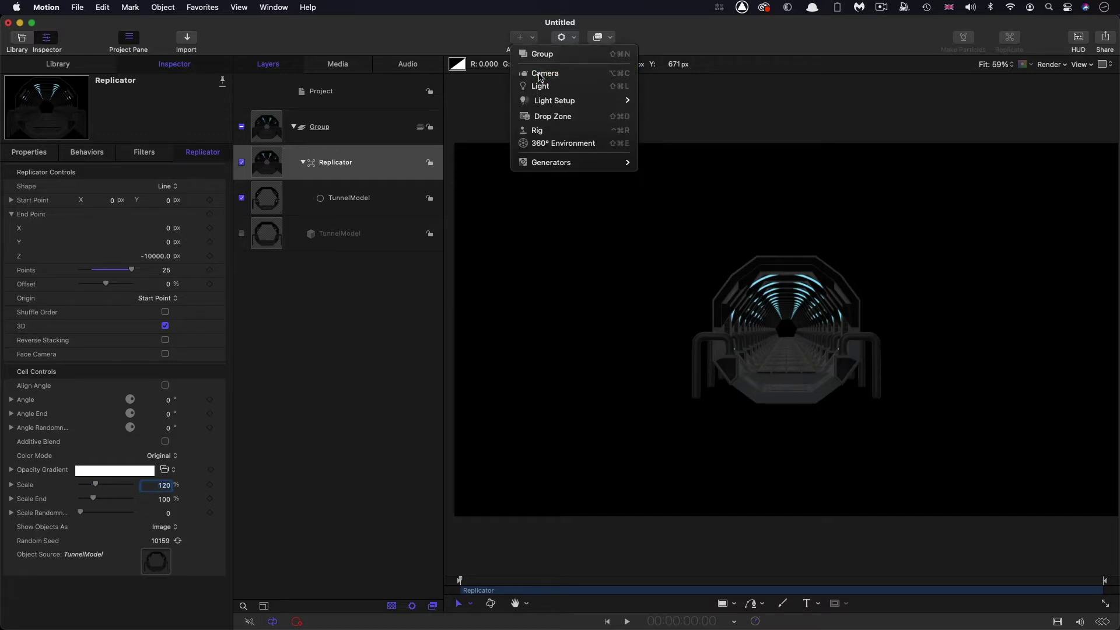
key("F1")
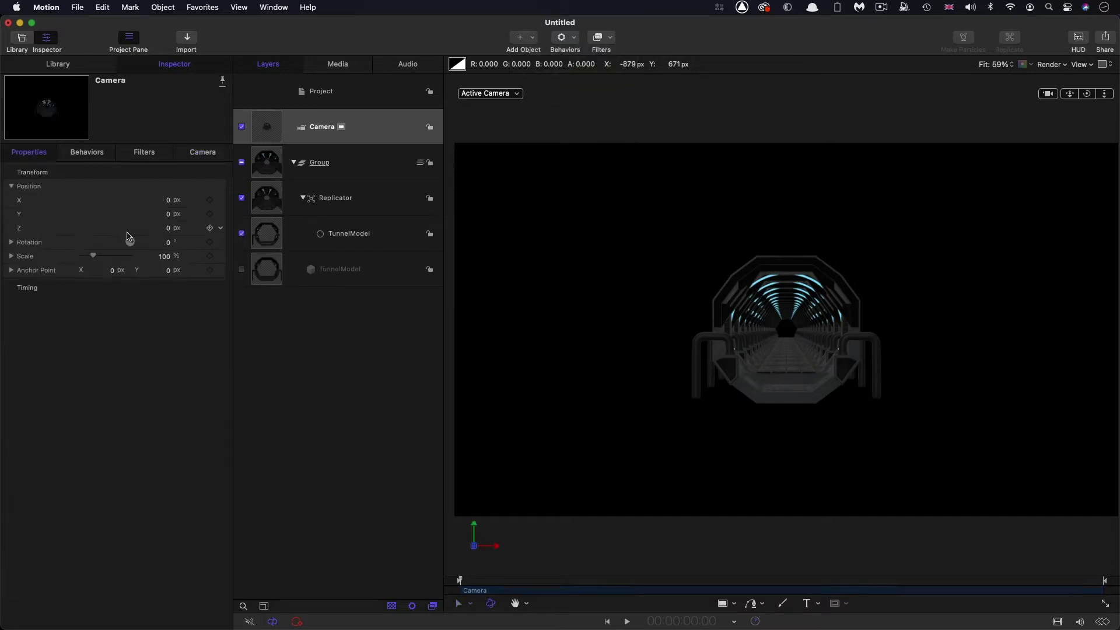
left_click(167, 215)
type("-75")
key("Return")
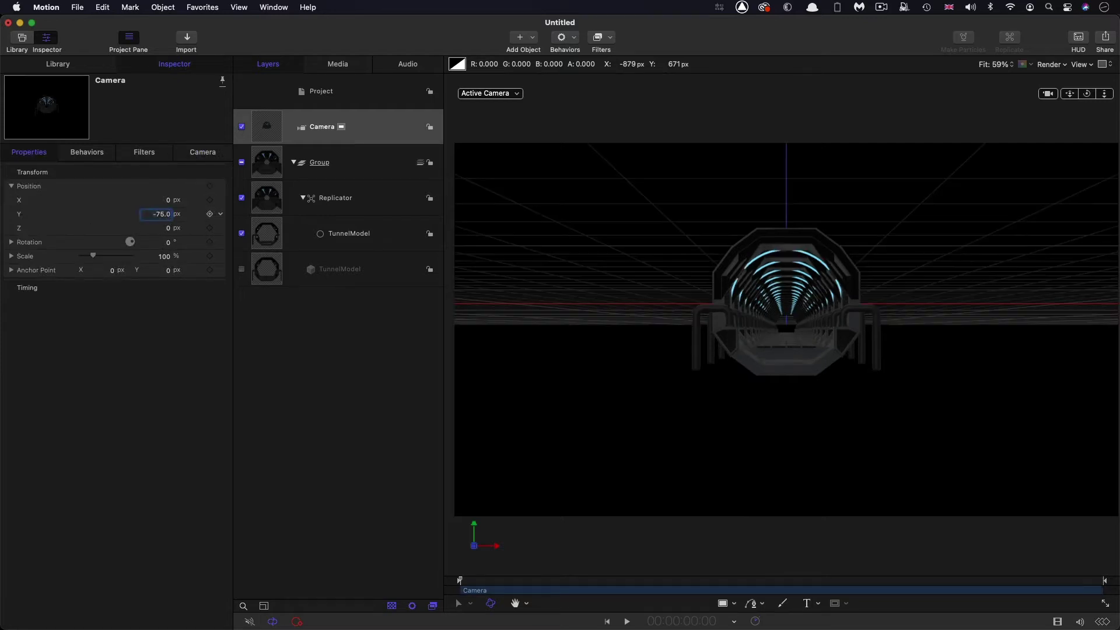
left_click(168, 228)
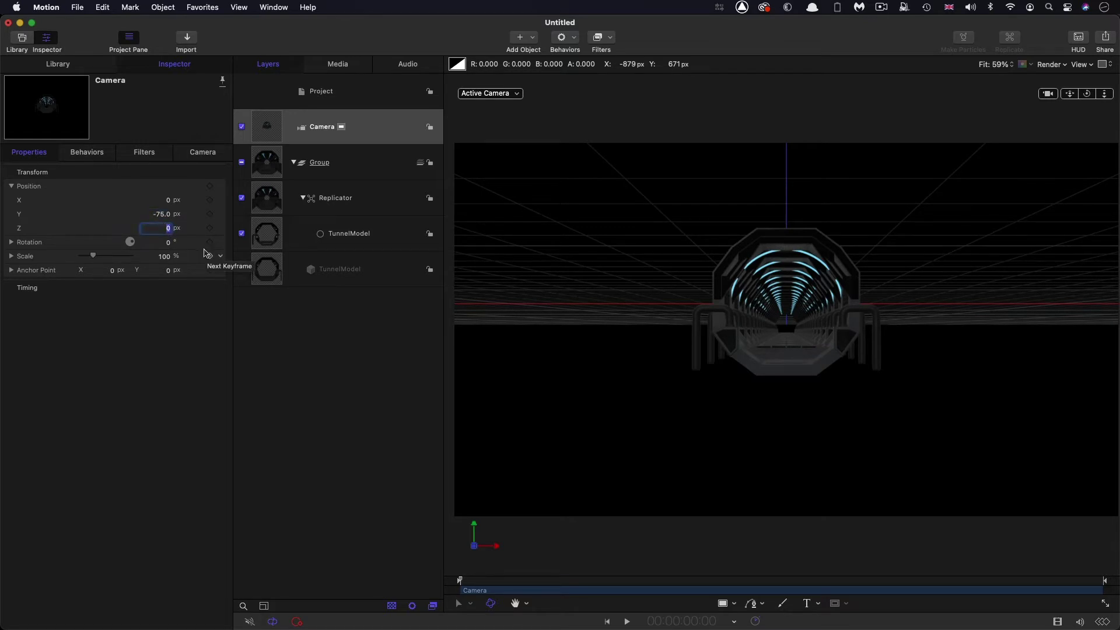
type("-2200")
key("Return")
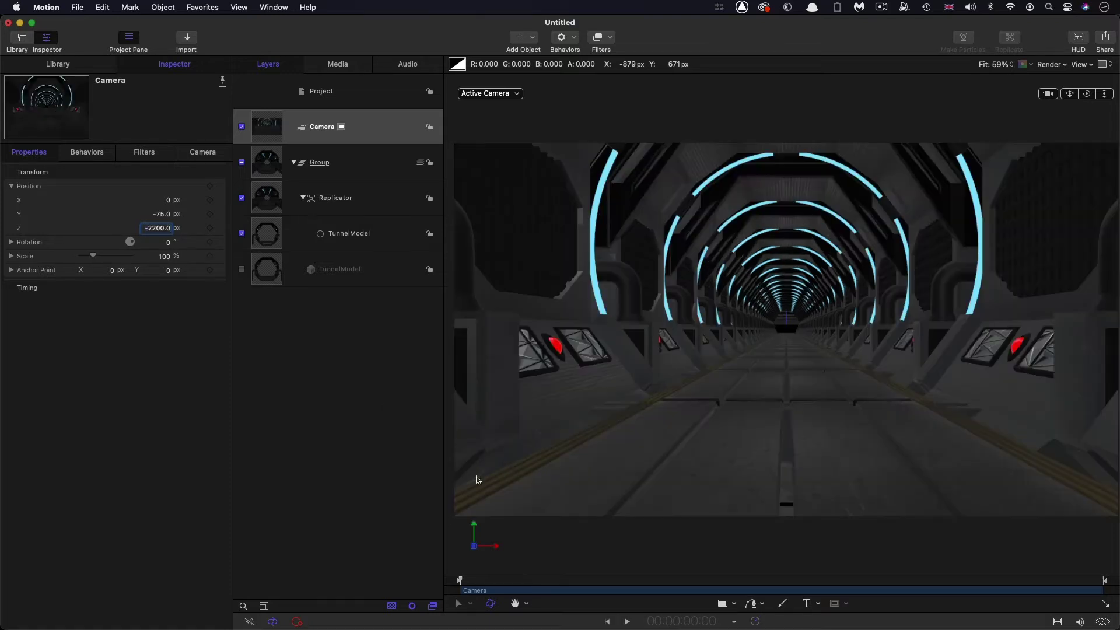
- Return the playhead to the start of the project and hide the canvas overlays
left_click(530, 589)
key("Home")
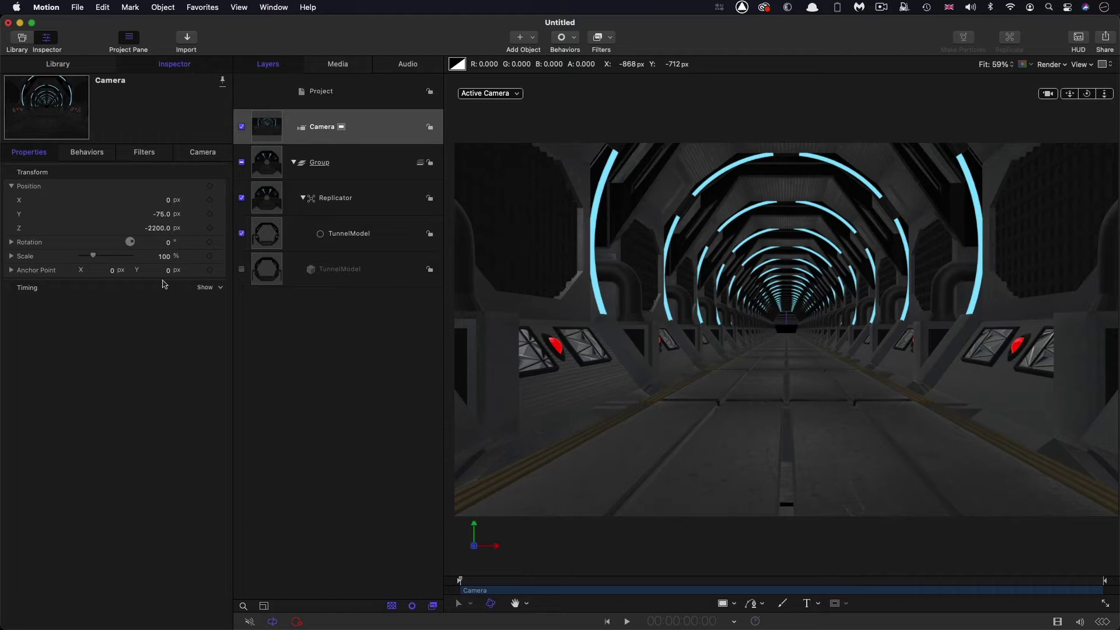
key("super+slash")
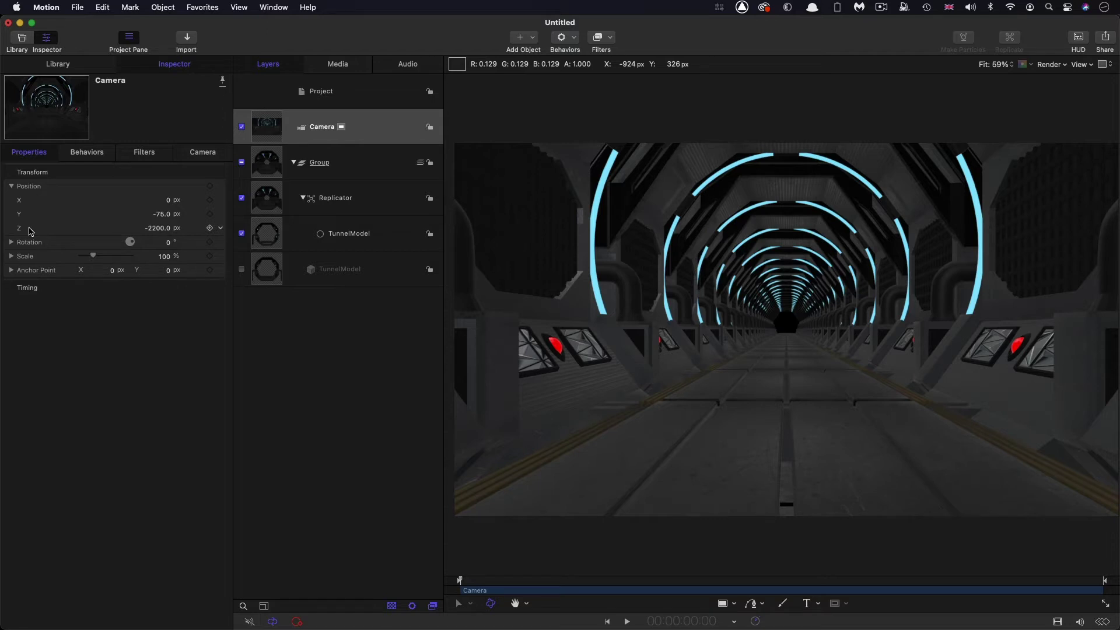
- Add a Ramp parameter behavior to the camera's Z position with an end value of -400 px
left_click(221, 228)
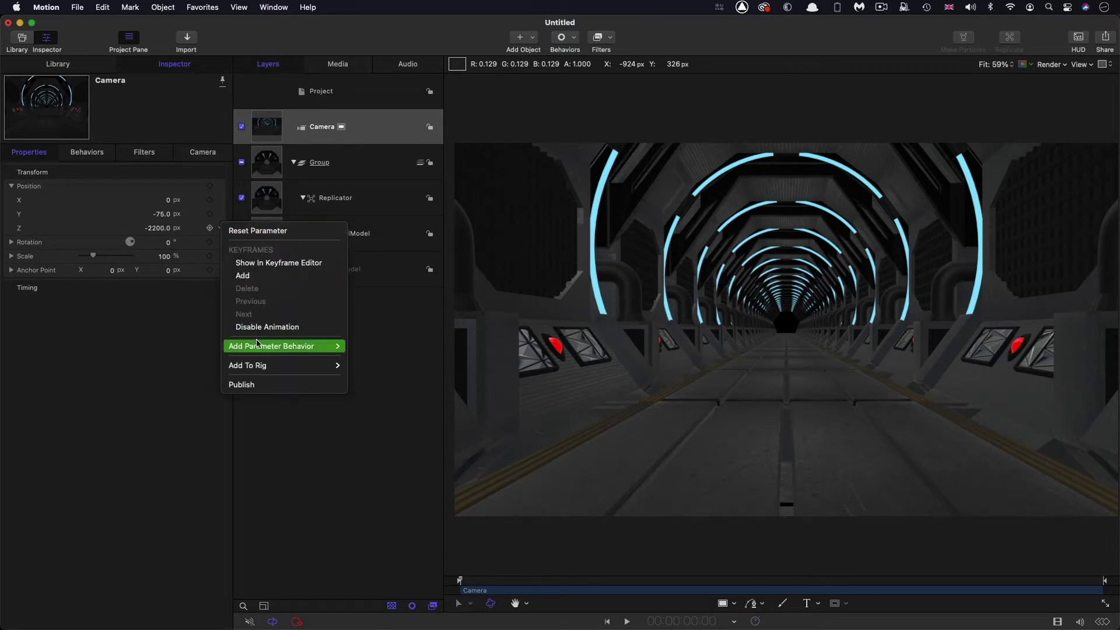
mouse_move(280, 349)
left_click(363, 487)
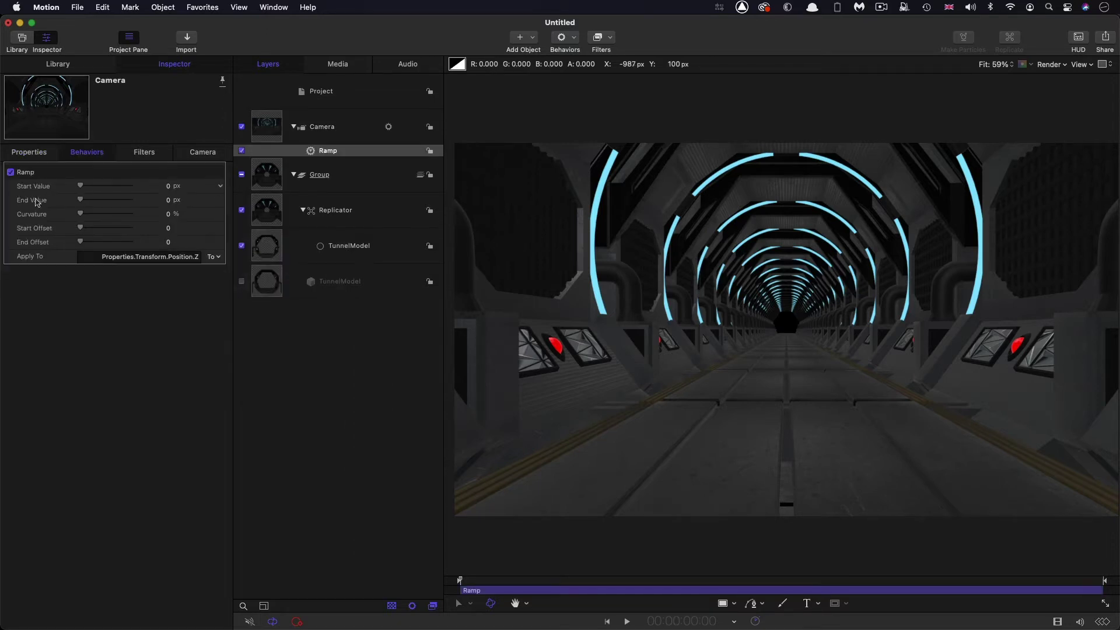
left_click(168, 201)
type("-400.0")
key("Return")
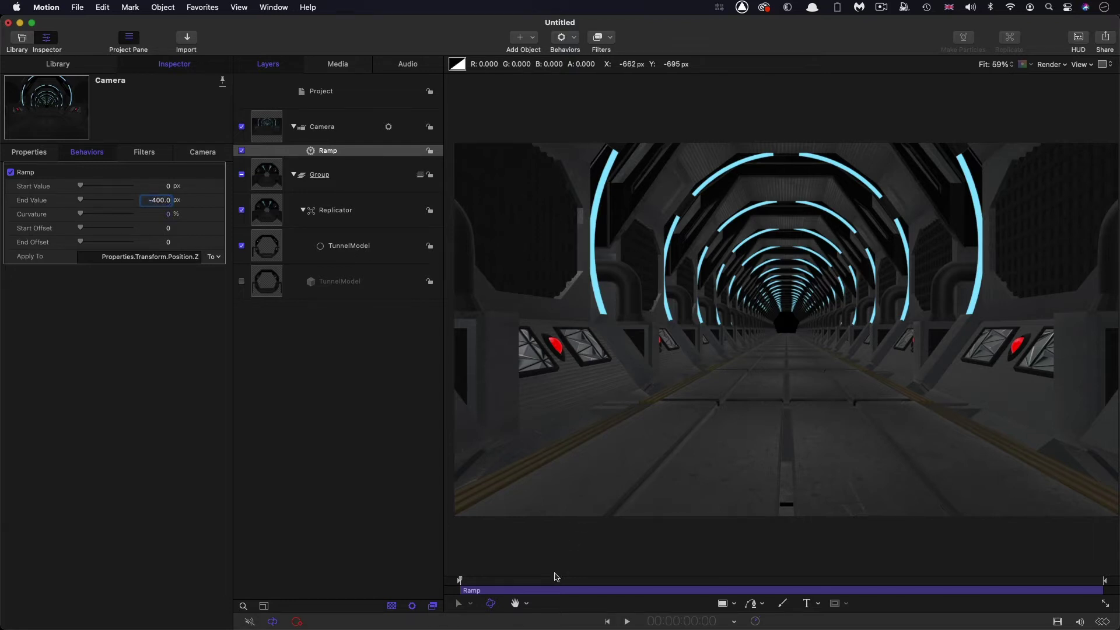
- Play back the camera's move through the tunnel, stop it and return to the first frame
key("space")
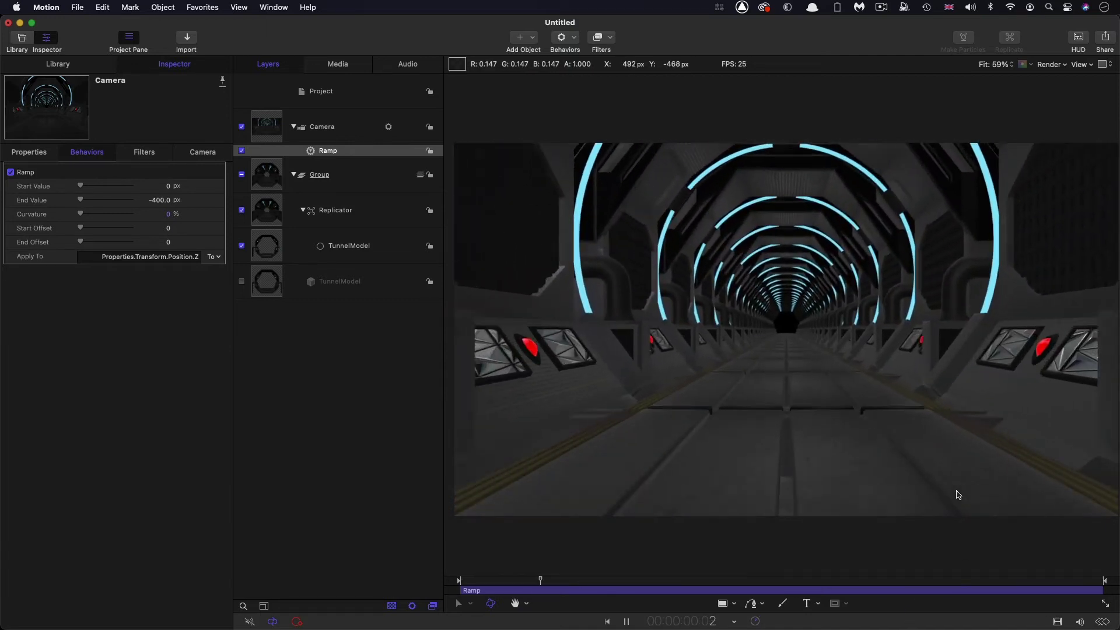
key("space")
key("Home")
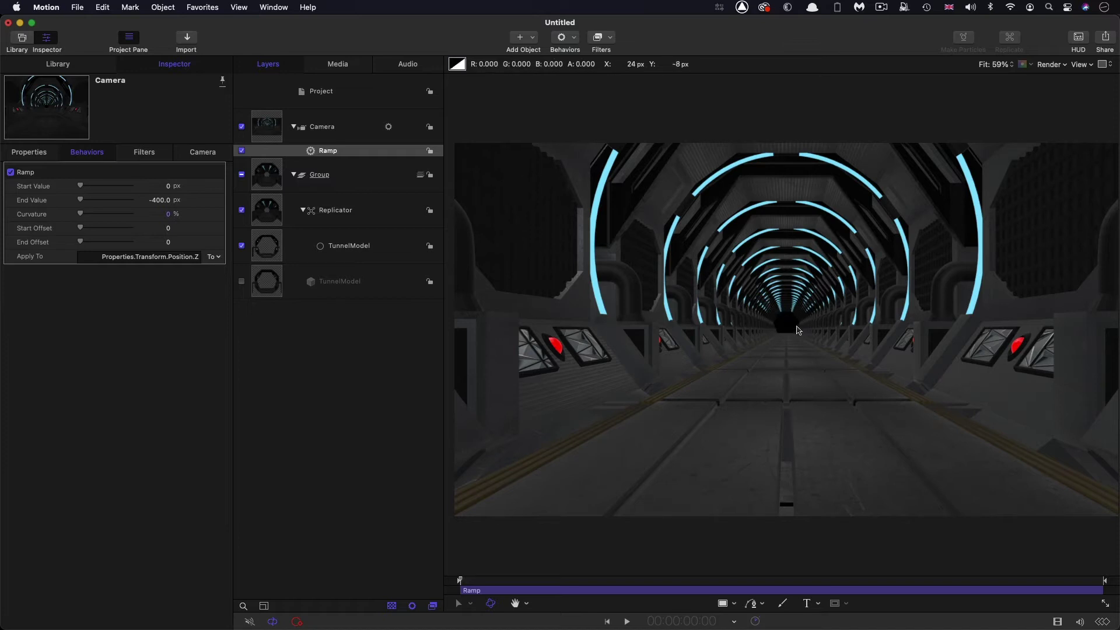
- Review the Replicator's line settings and scrub the camera move between its first and last frames
left_click_drag(928, 581, 1064, 581)
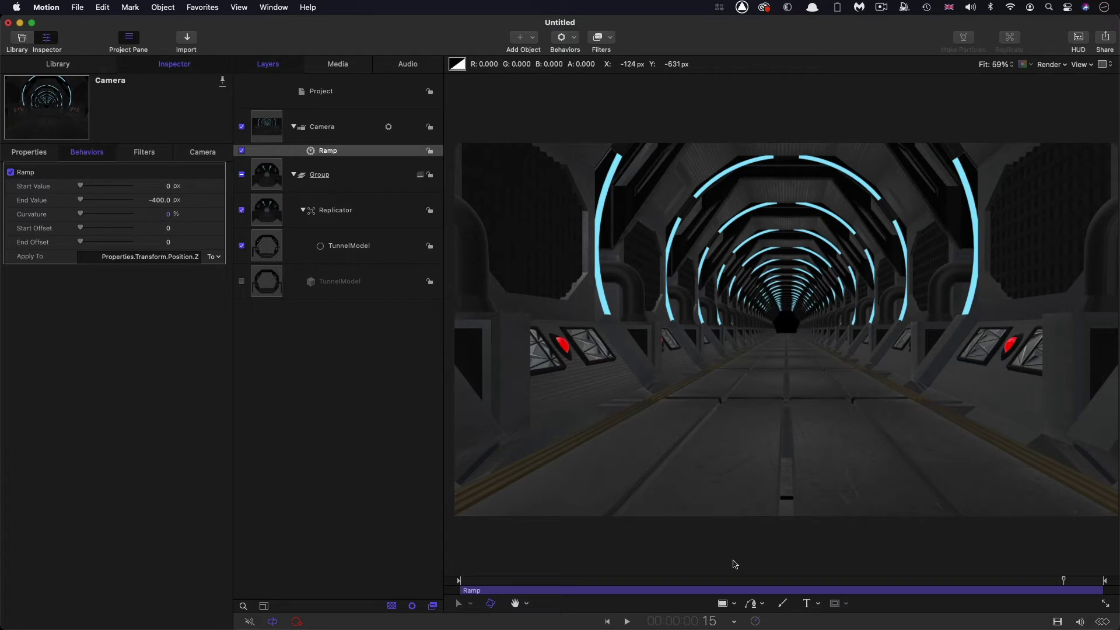
key("Home")
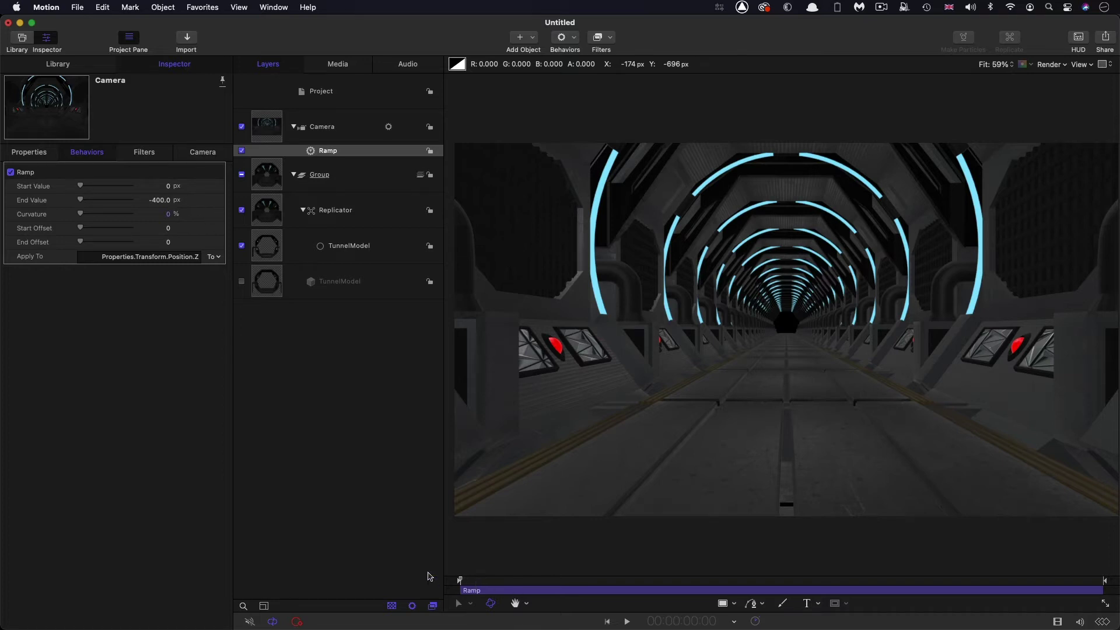
left_click(266, 206)
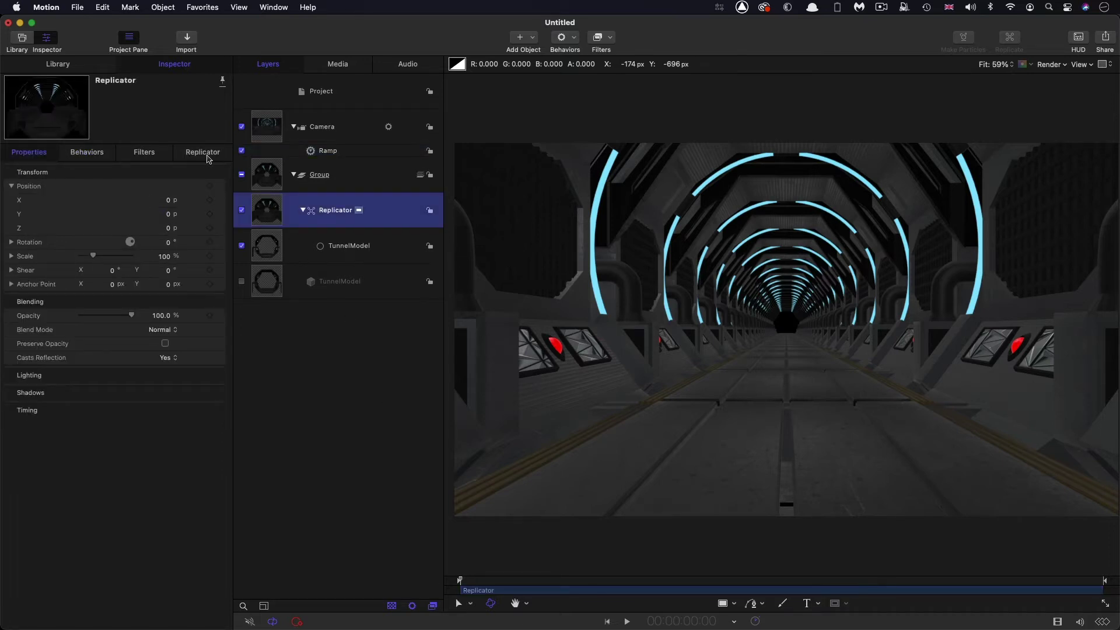
left_click(203, 153)
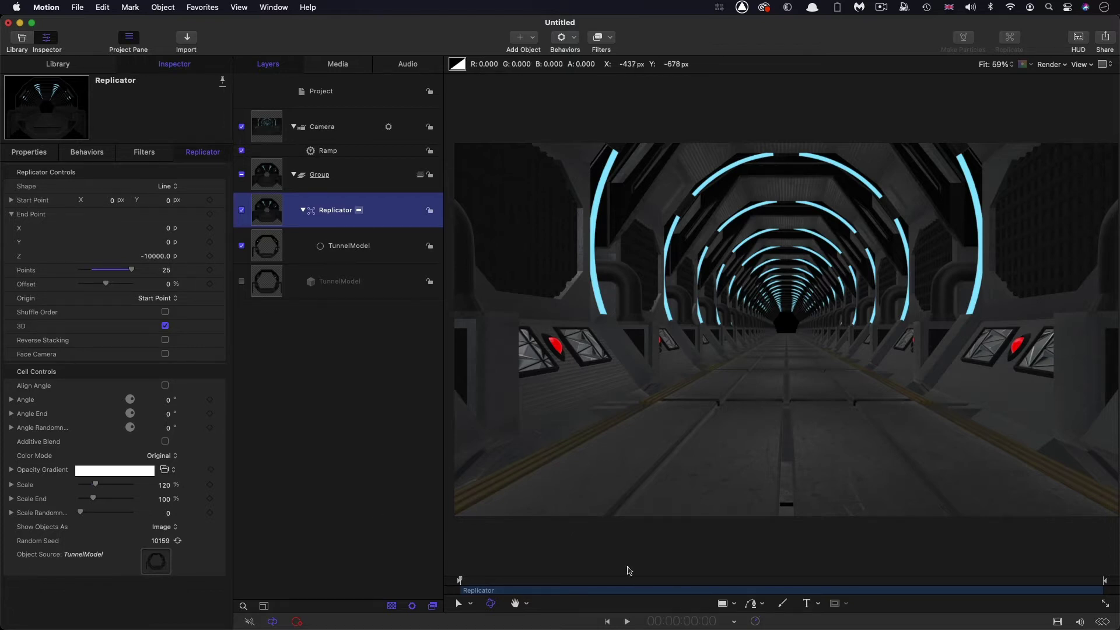
left_click_drag(564, 581, 1074, 578)
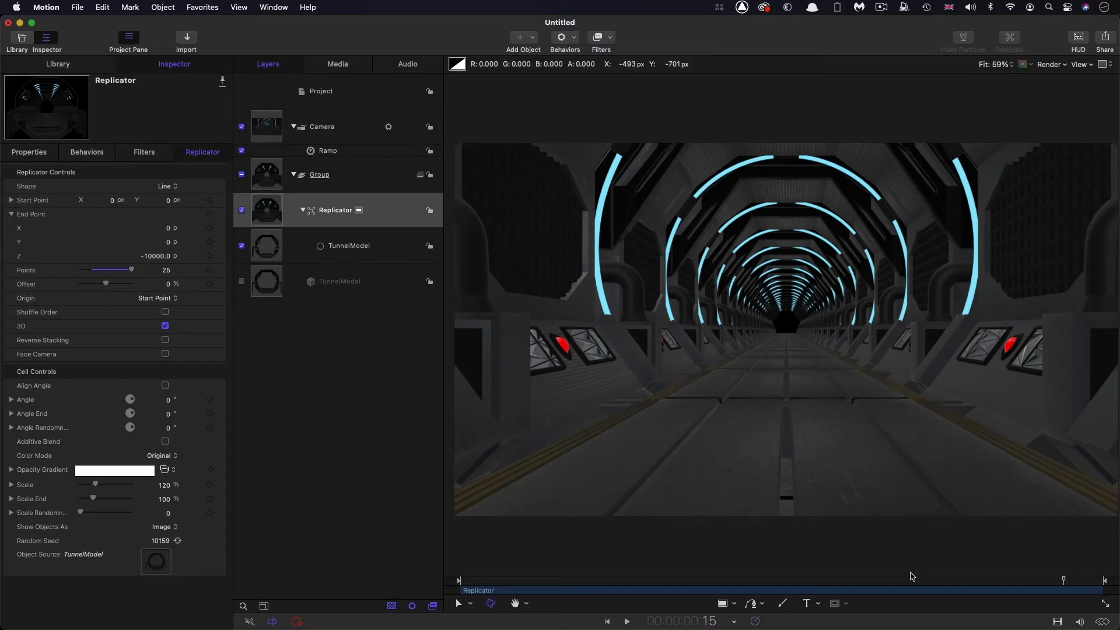
left_click_drag(913, 576, 354, 570)
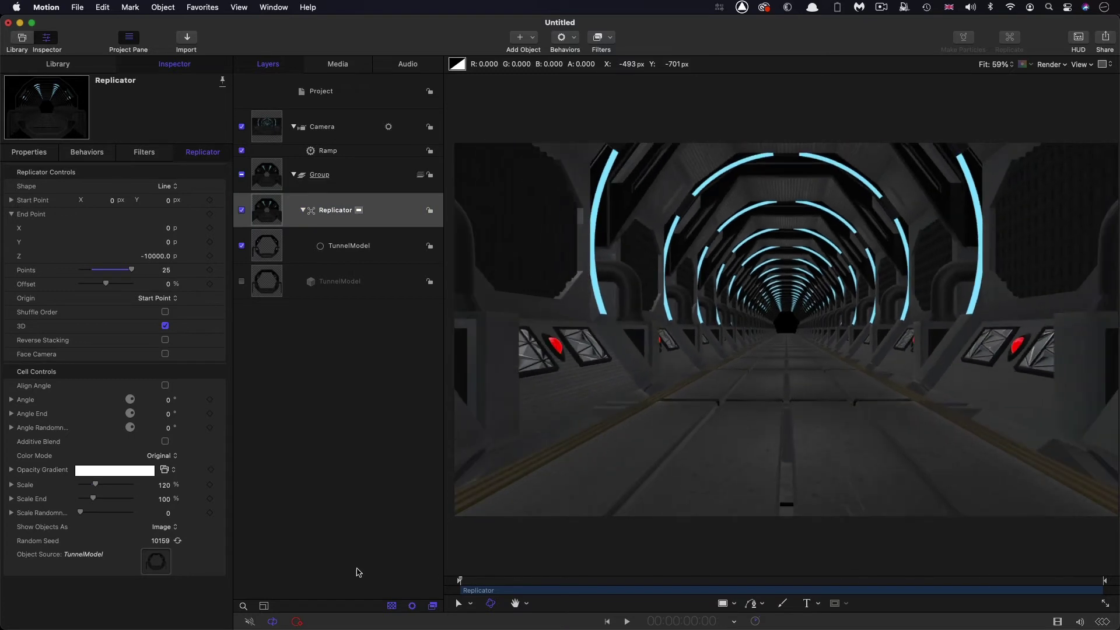
- Try a 60° angle of view on the camera, restore it to 45°, and play back the move
left_click(270, 125)
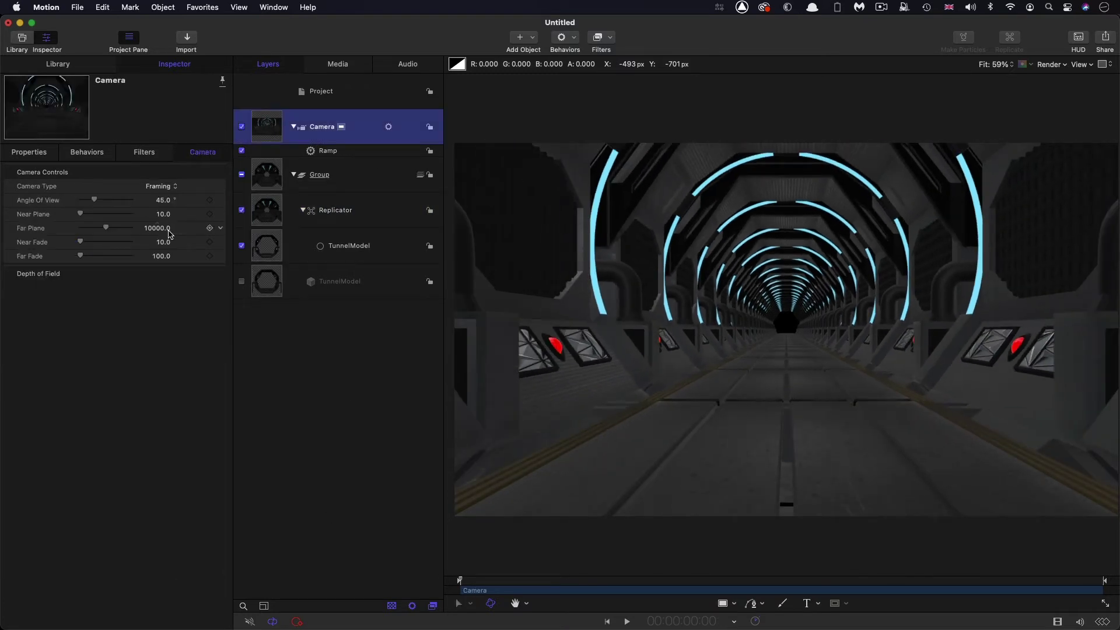
left_click(163, 200)
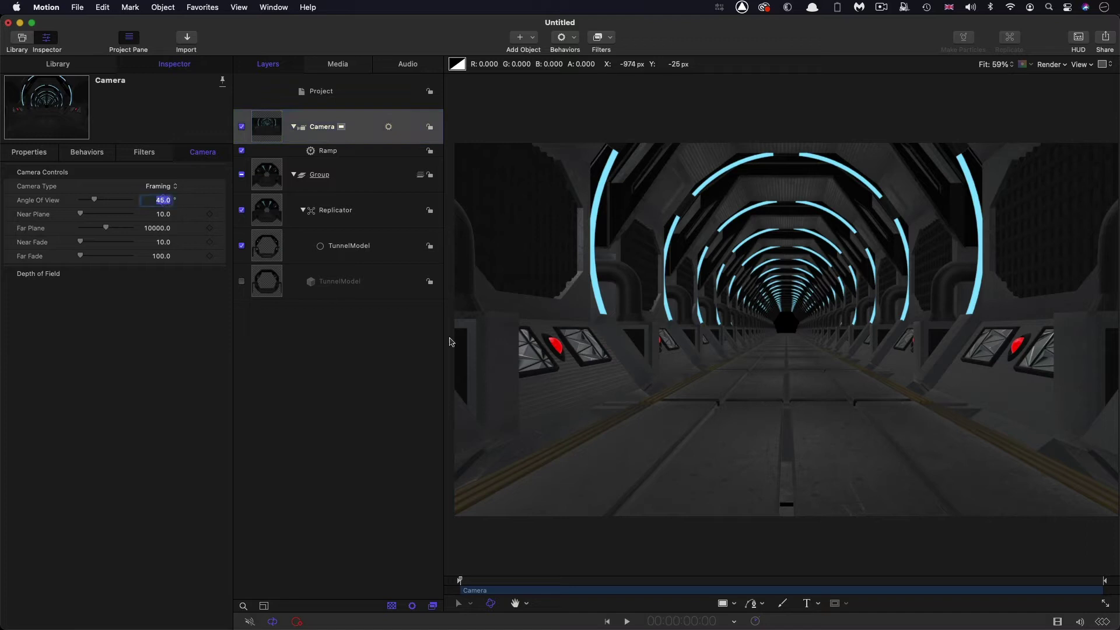
type("60")
key("Return")
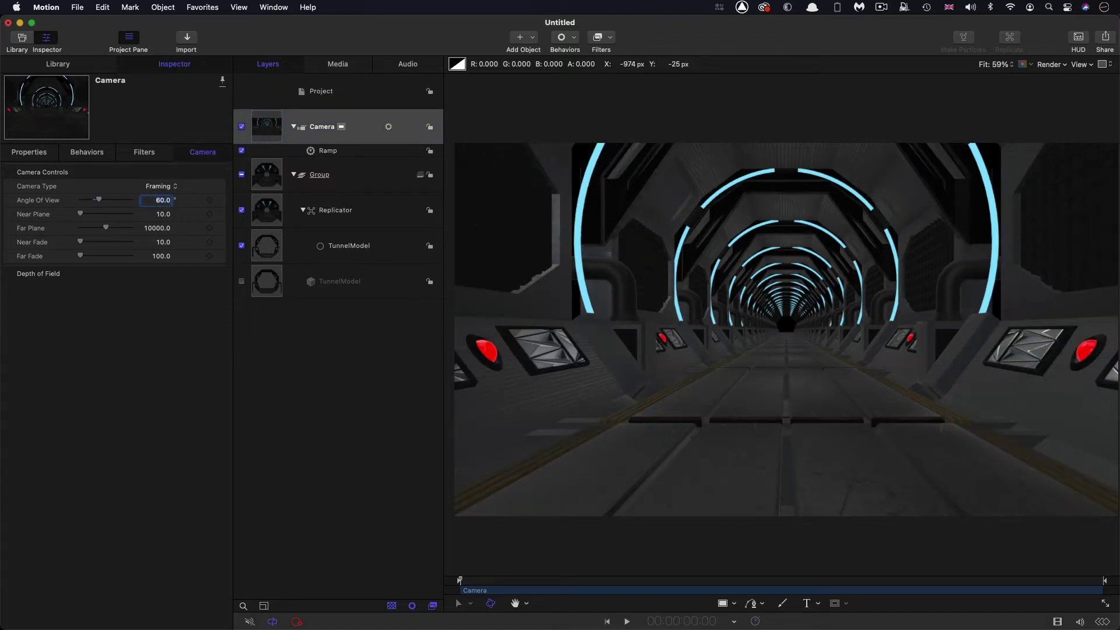
key("space")
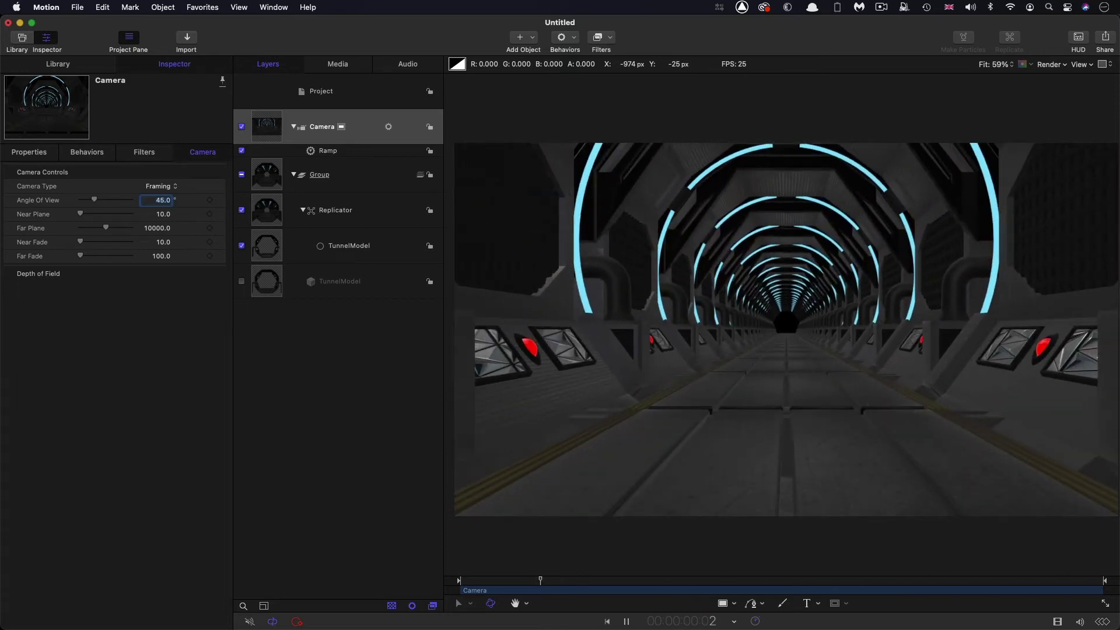
key("space")
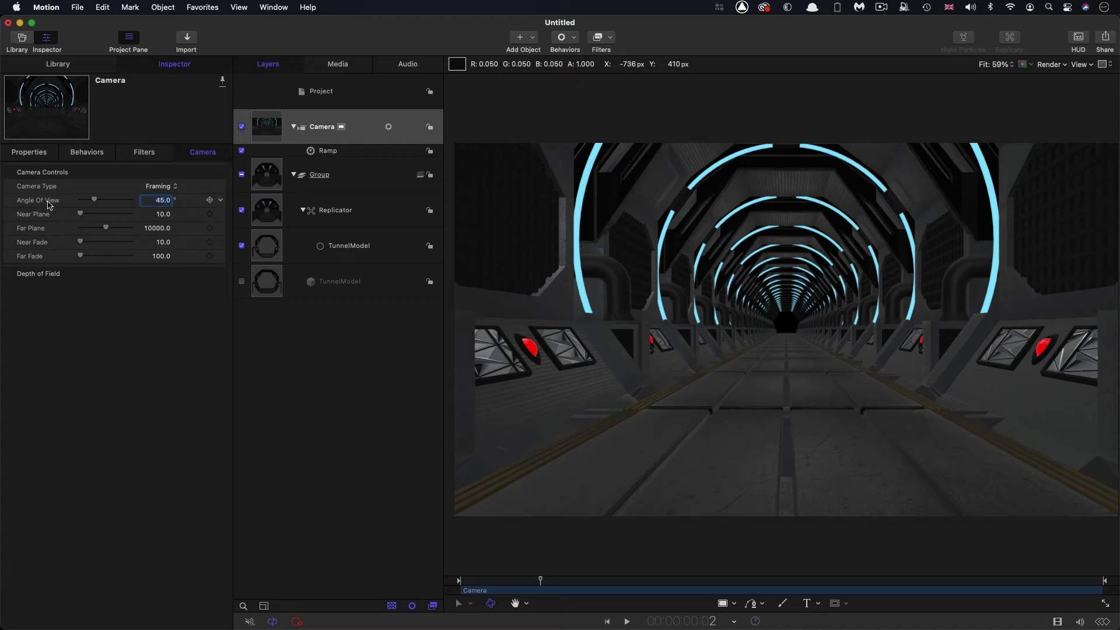
- Add a point light to the scene and set its intensity to 10%
left_click(270, 128)
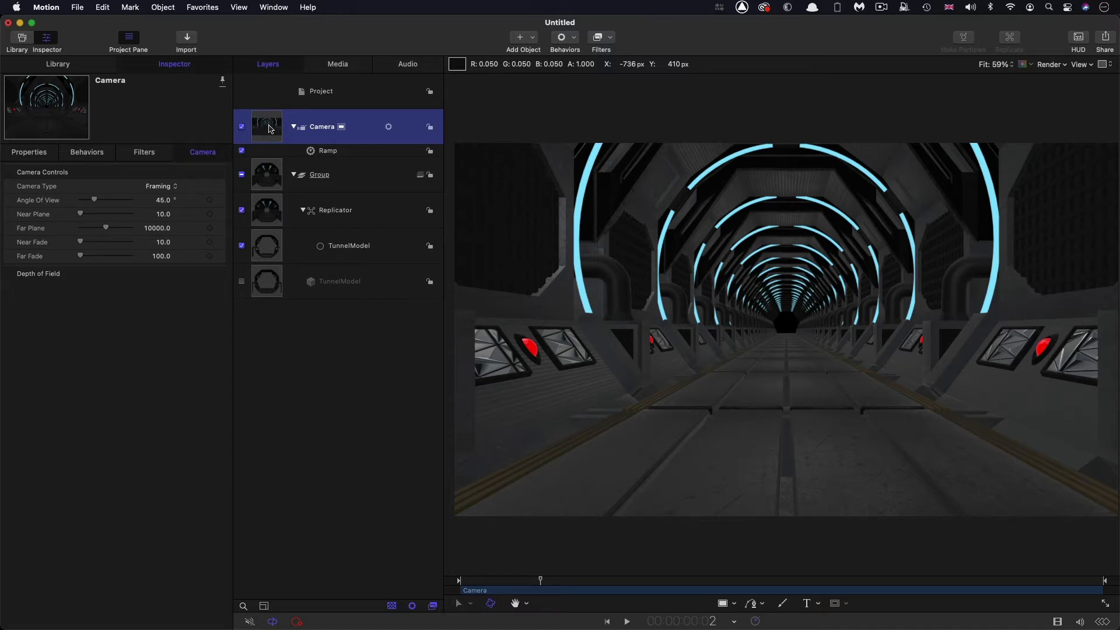
left_click(535, 37)
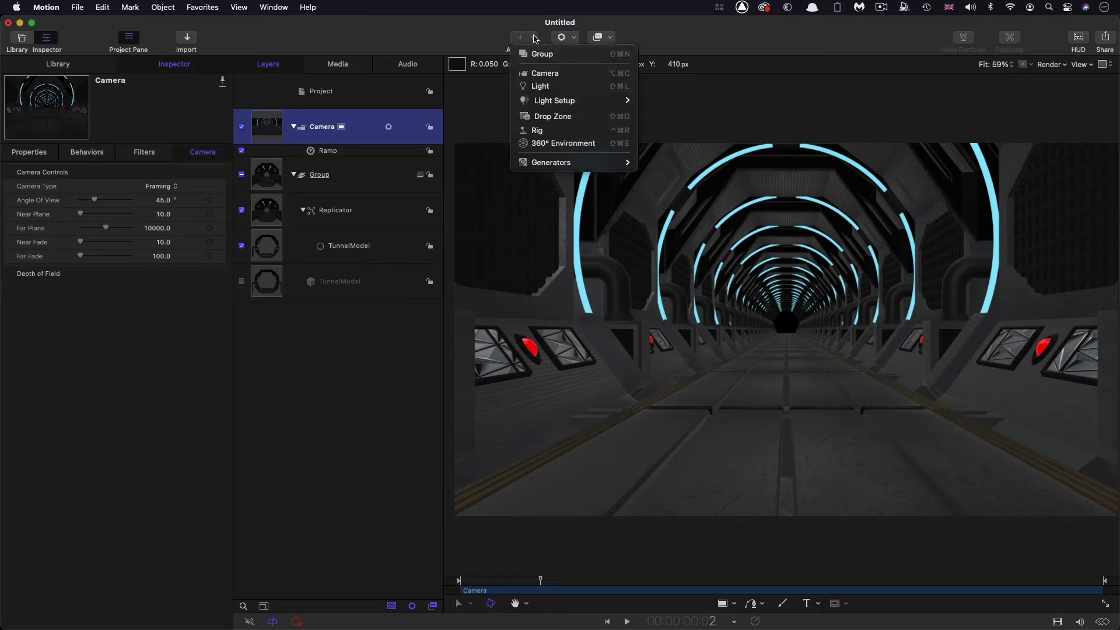
left_click(553, 87)
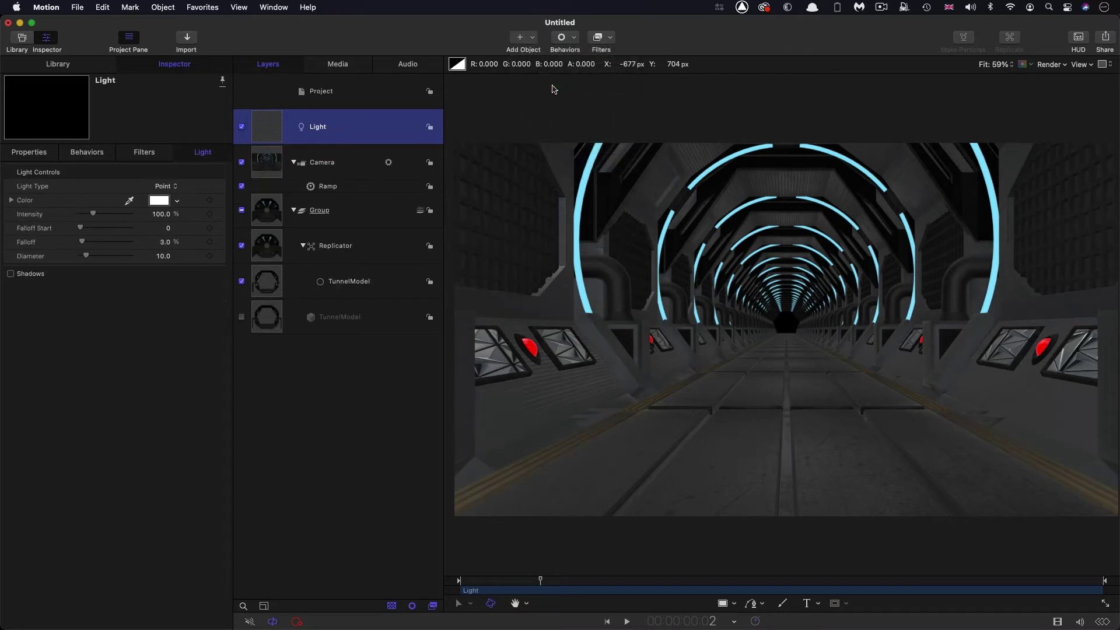
left_click(159, 214)
type("10")
key("Return")
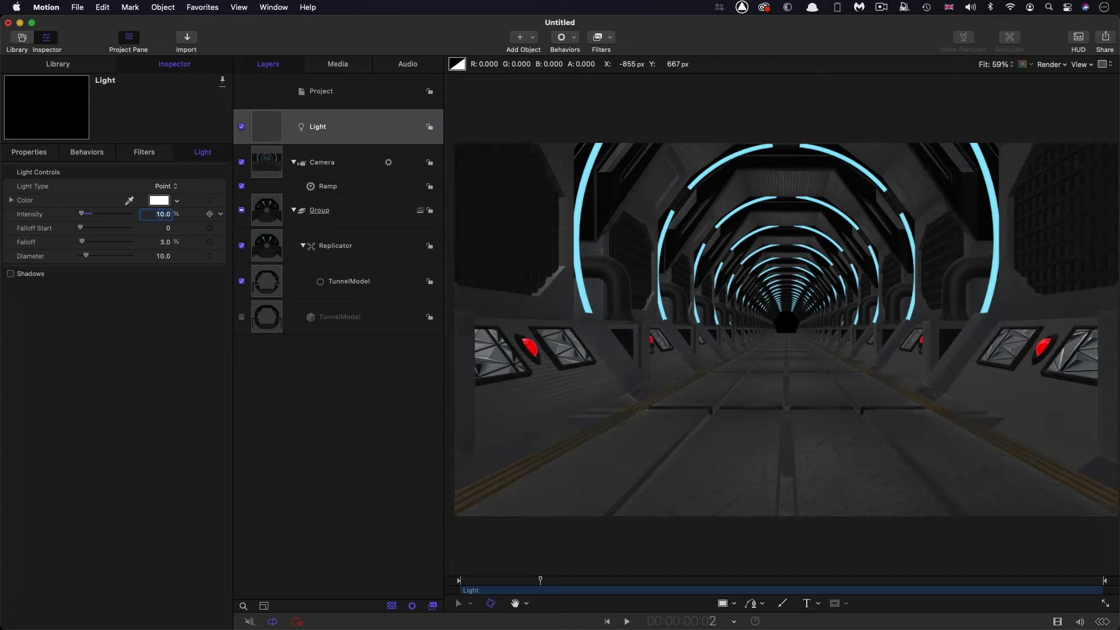
- Position the light at Y -40 px and Z 0 px
left_click(32, 153)
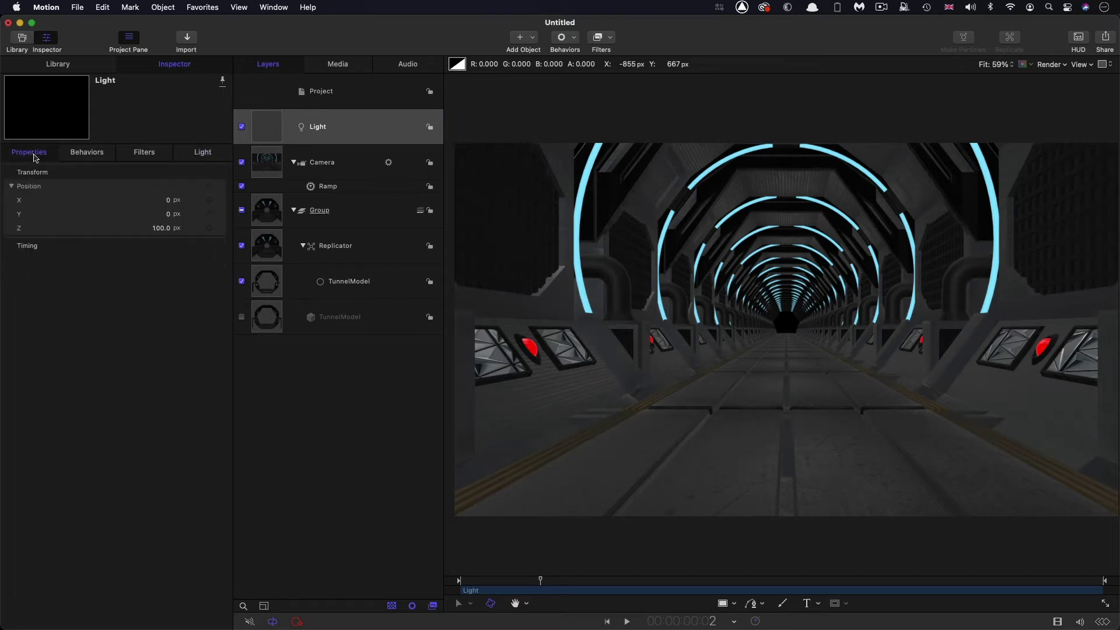
left_click(168, 215)
left_click(163, 229)
type("0")
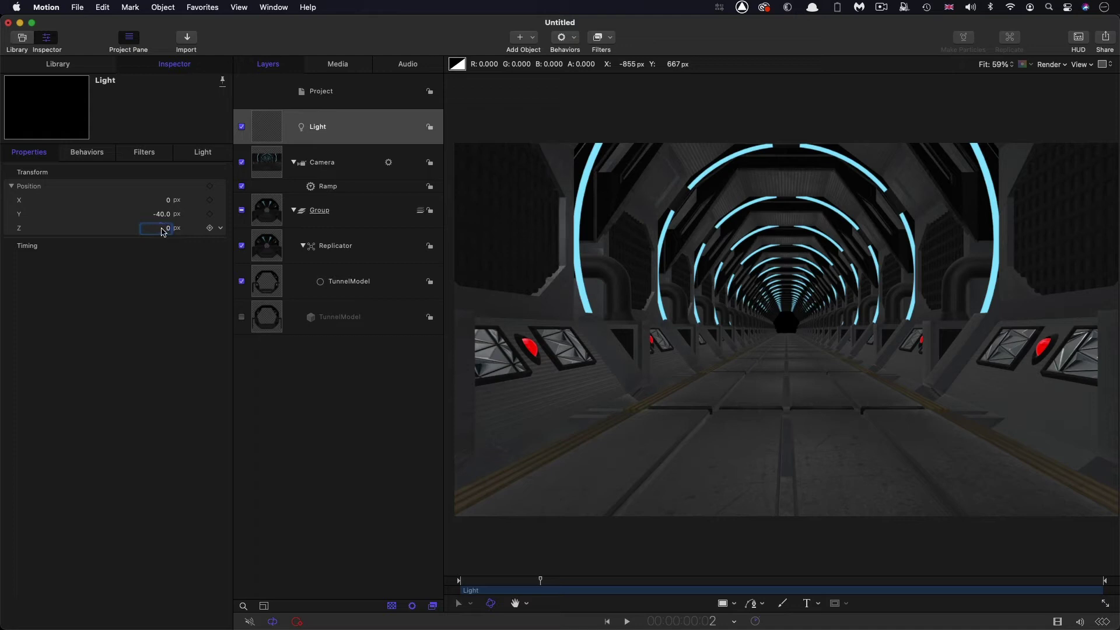
- Add a Link parameter behavior to the light's Z position with the camera as source, and preview the motion
left_click(222, 230)
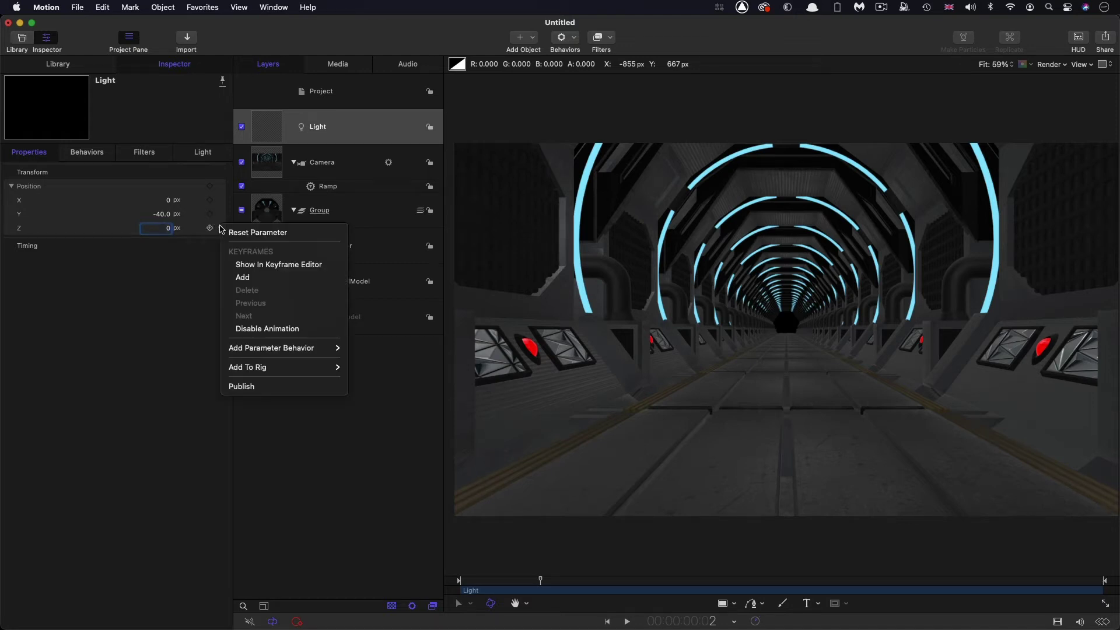
mouse_move(284, 350)
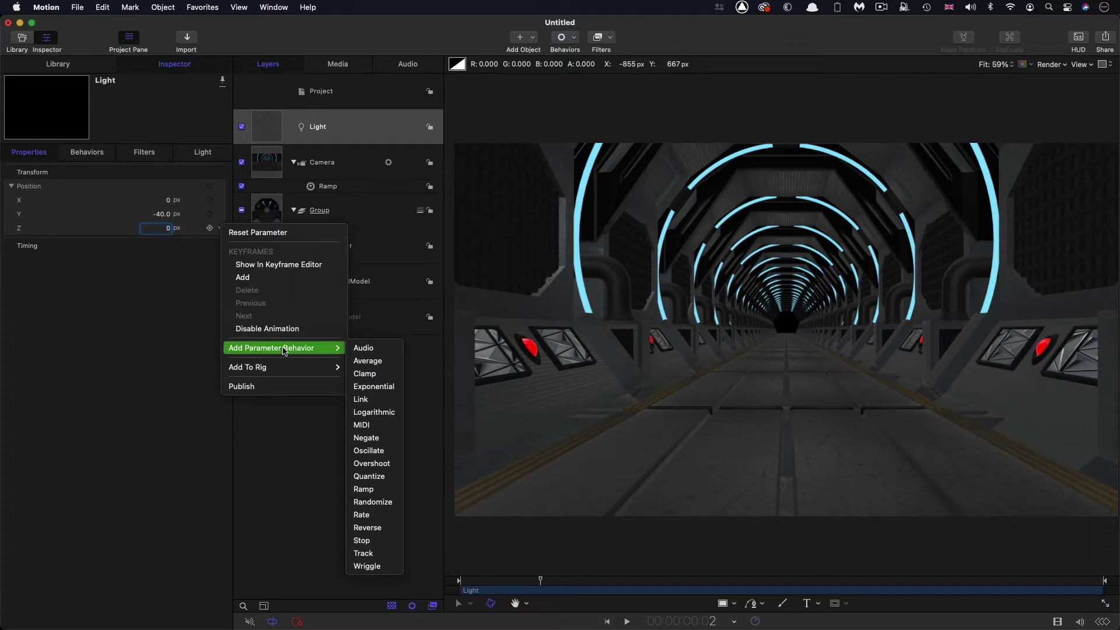
left_click(374, 401)
left_click_drag(263, 166, 162, 202)
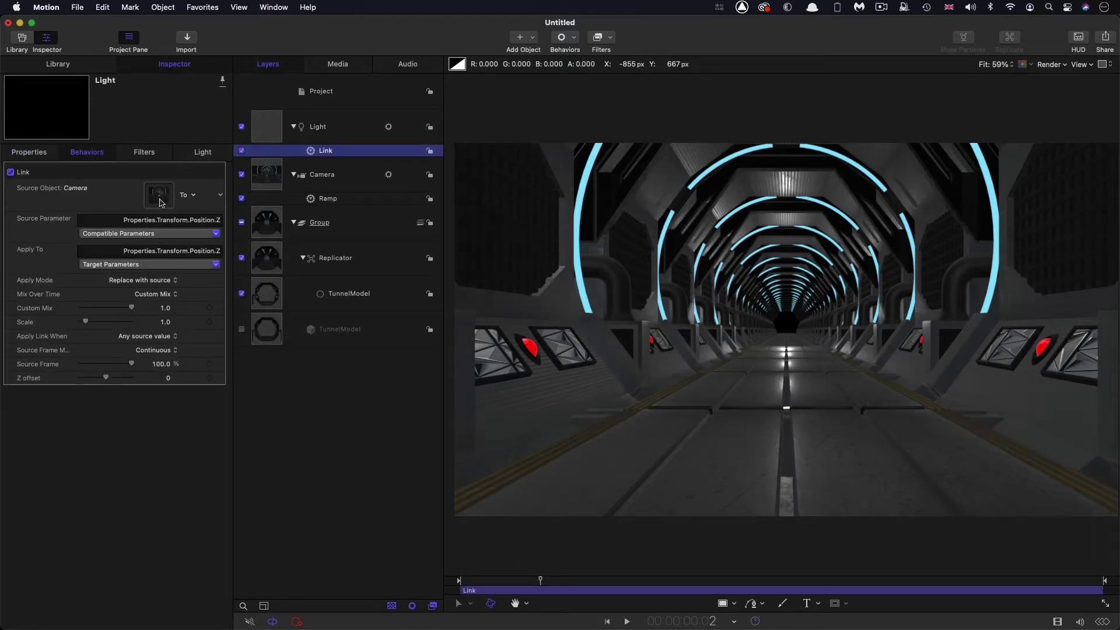
key("space")
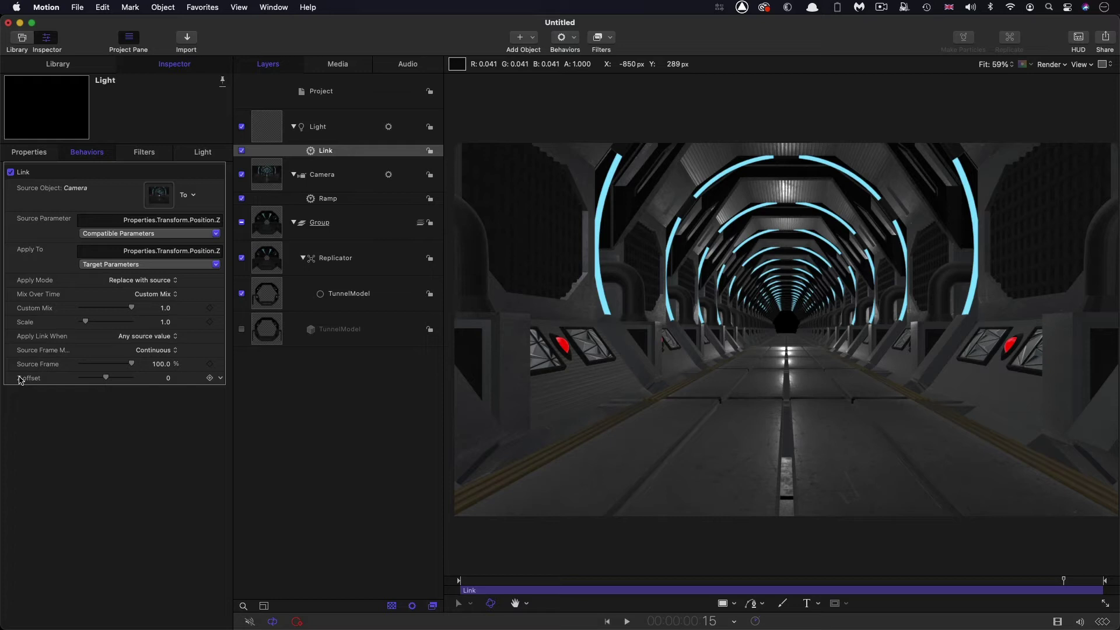
- Set the light's Link Z offset to 1750 and play back the lit tunnel move
left_click(168, 378)
key("Return")
key("space")
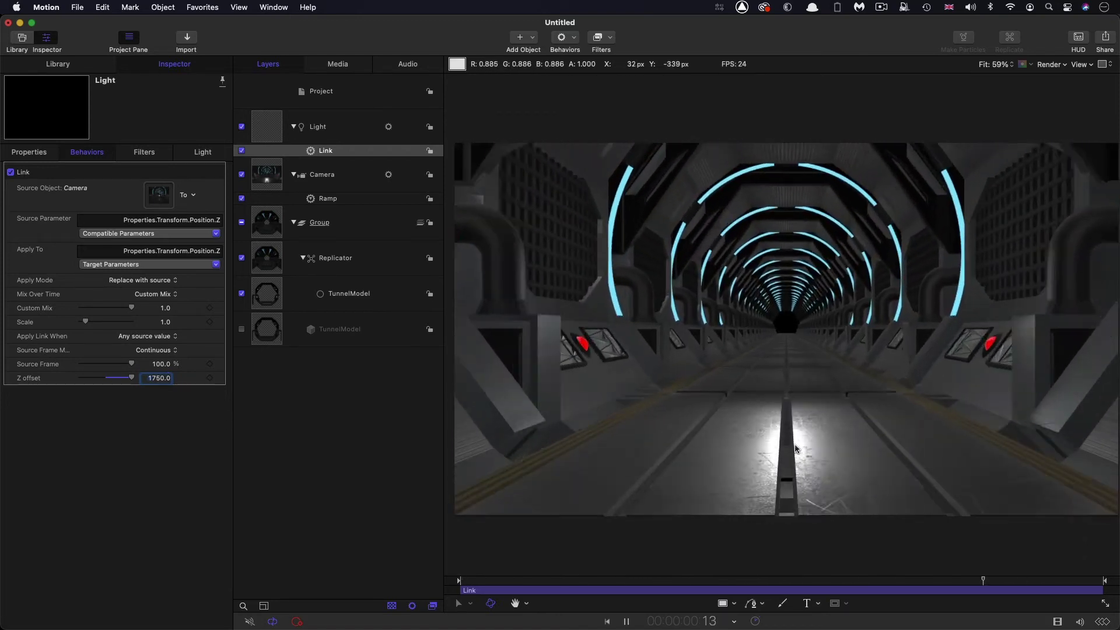
key("space")
- Duplicate the light and set the copy's intensity to 50%
left_click(269, 121)
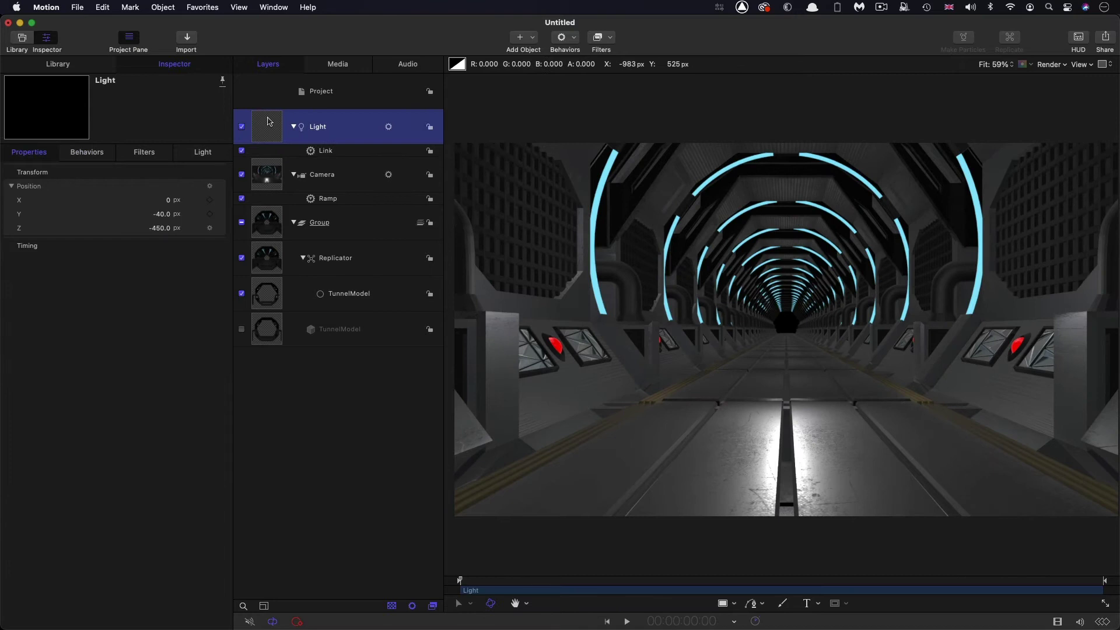
right_click(269, 122)
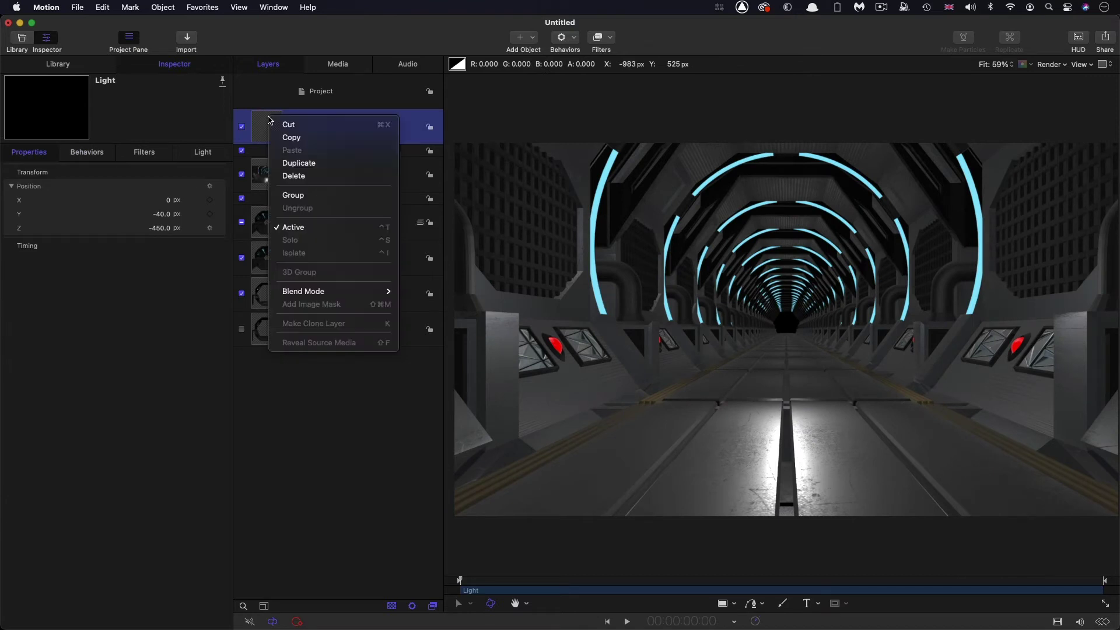
left_click(307, 165)
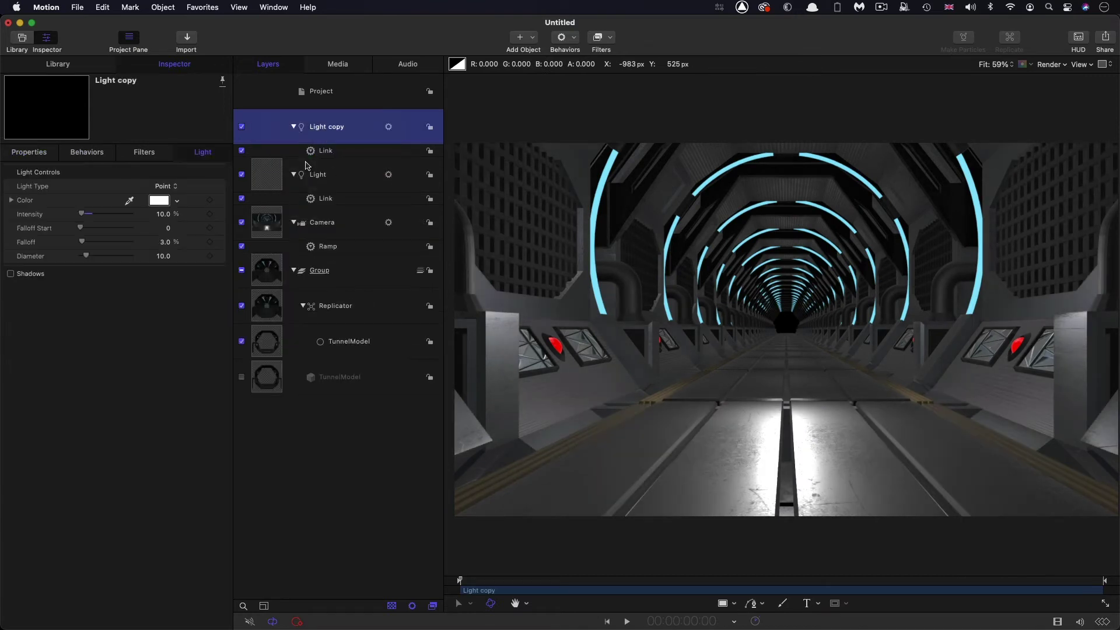
left_click(164, 214)
type("50")
key("Return")
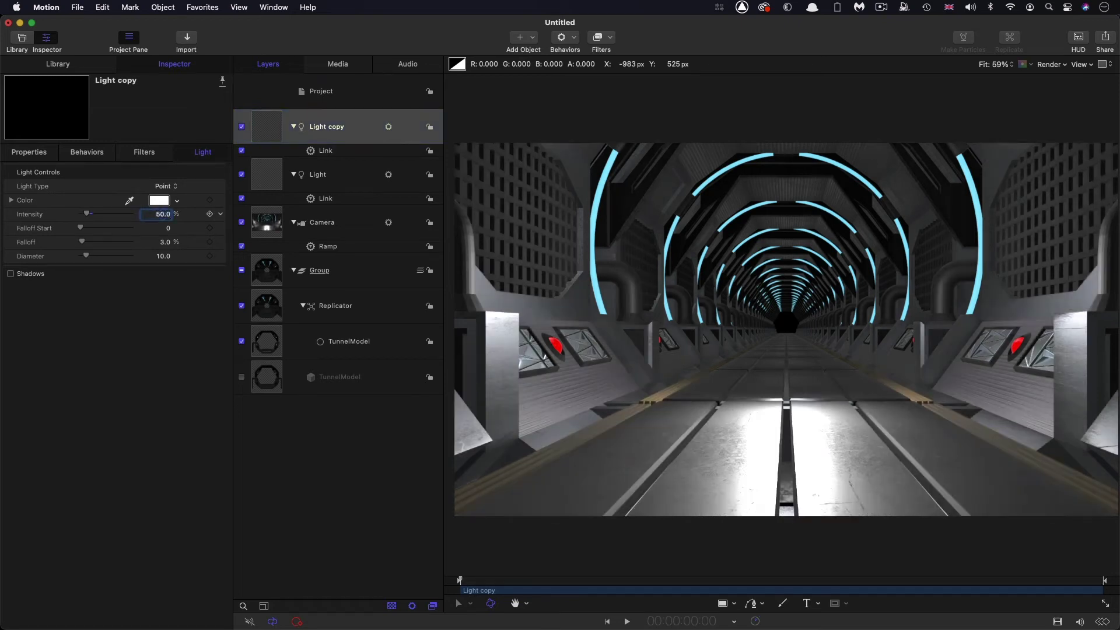
- Raise the light copy to a Y position of 200 px
left_click(31, 153)
left_click(161, 214)
type("200")
key("Return")
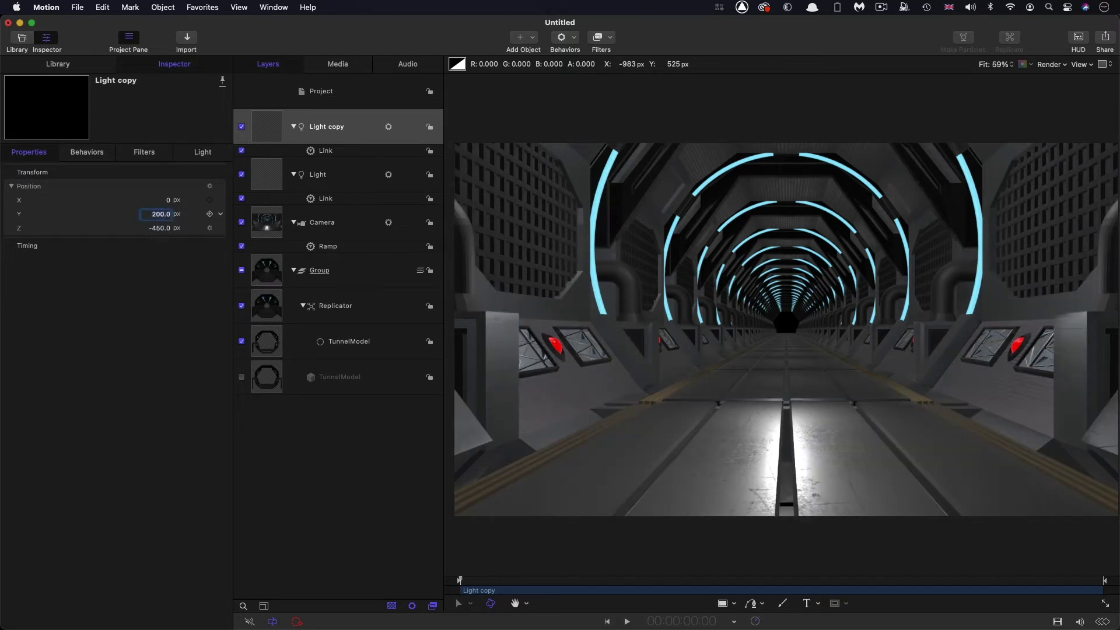
- Set the Z offset of the light copy's Link behavior to 1250
left_click(93, 152)
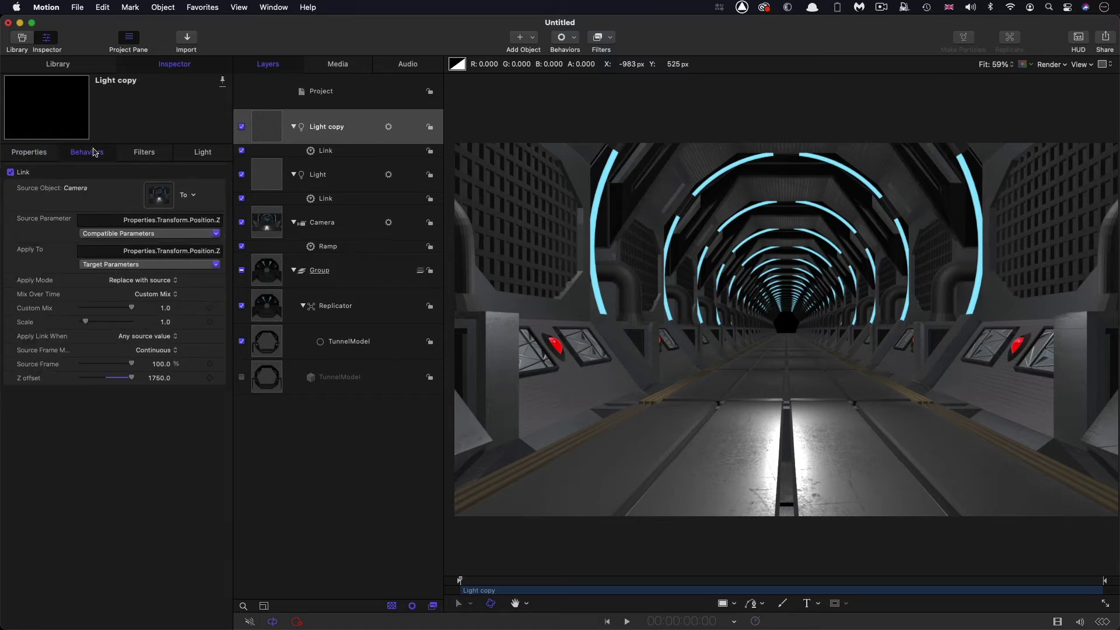
left_click(159, 378)
type("1250")
key("Return")
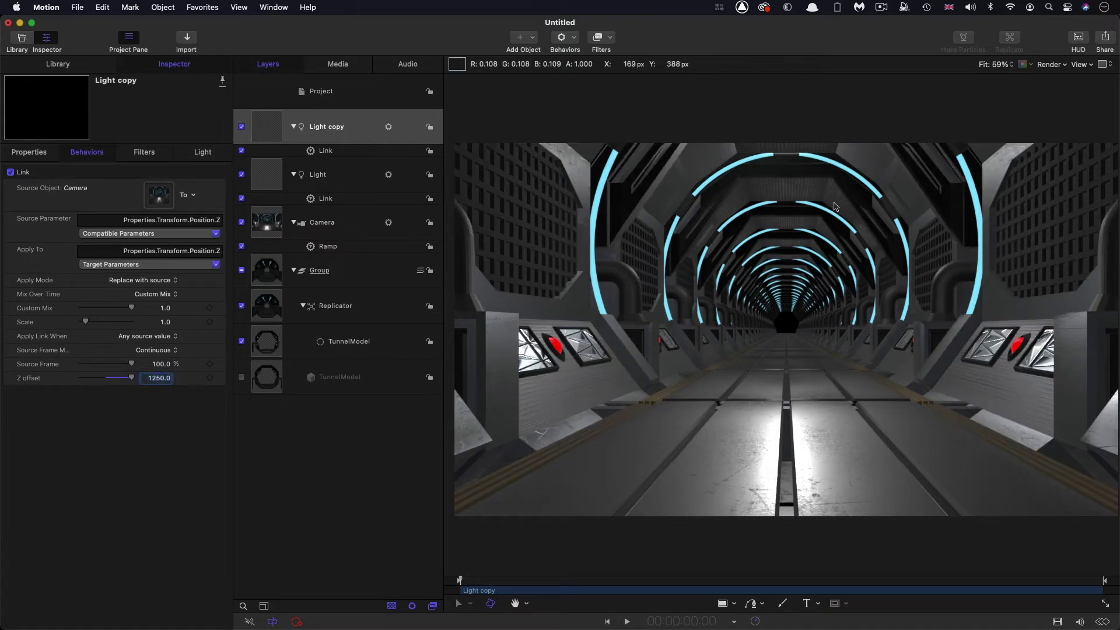
- Compare the tunnel with the light copy off and on, and play back the move
left_click(241, 127)
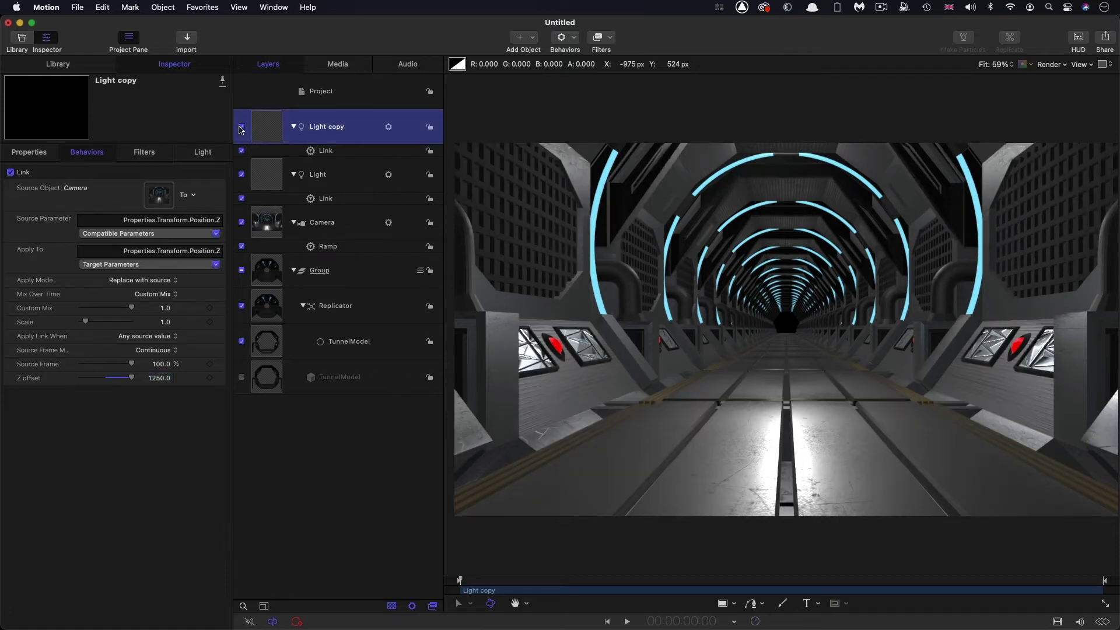
key("space")
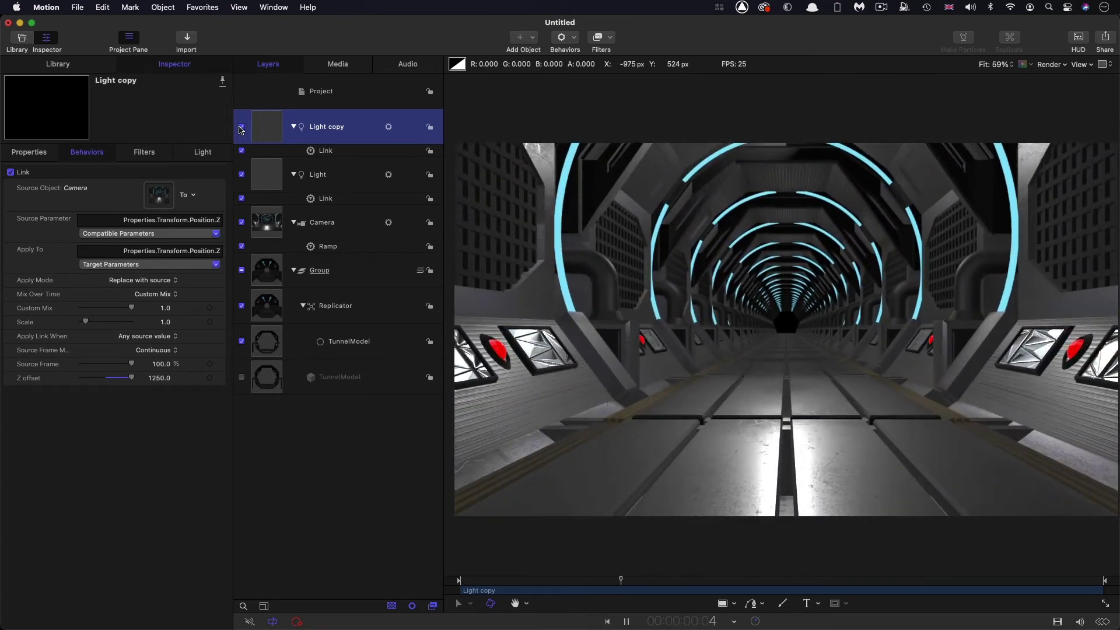
key("space")
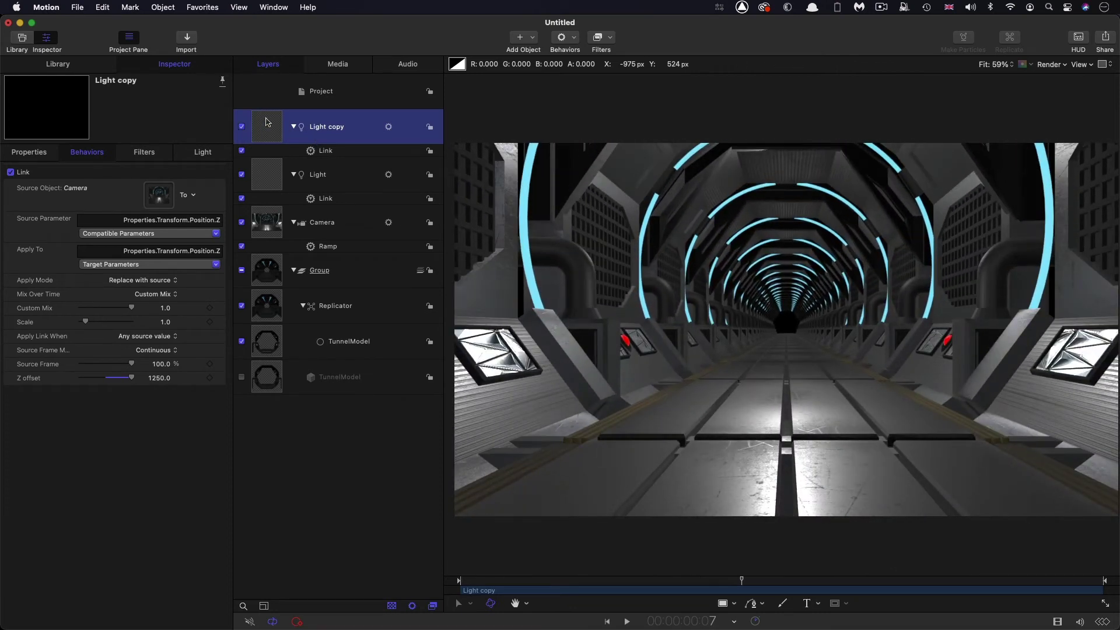
- Tint the light copy a very pale blue using the color wheel
left_click(209, 153)
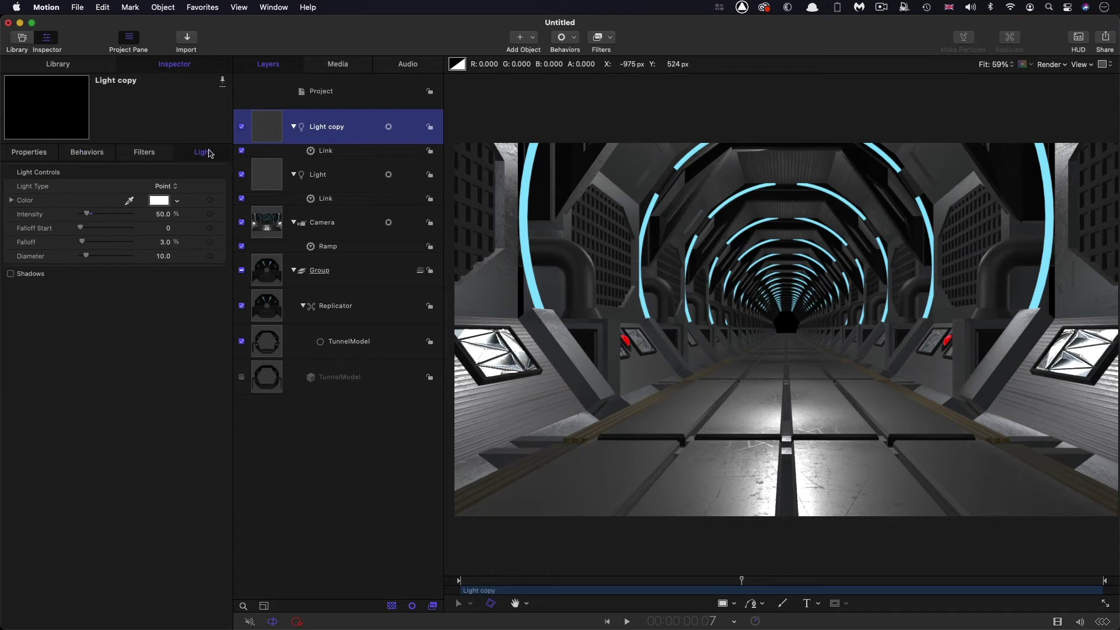
left_click(156, 201)
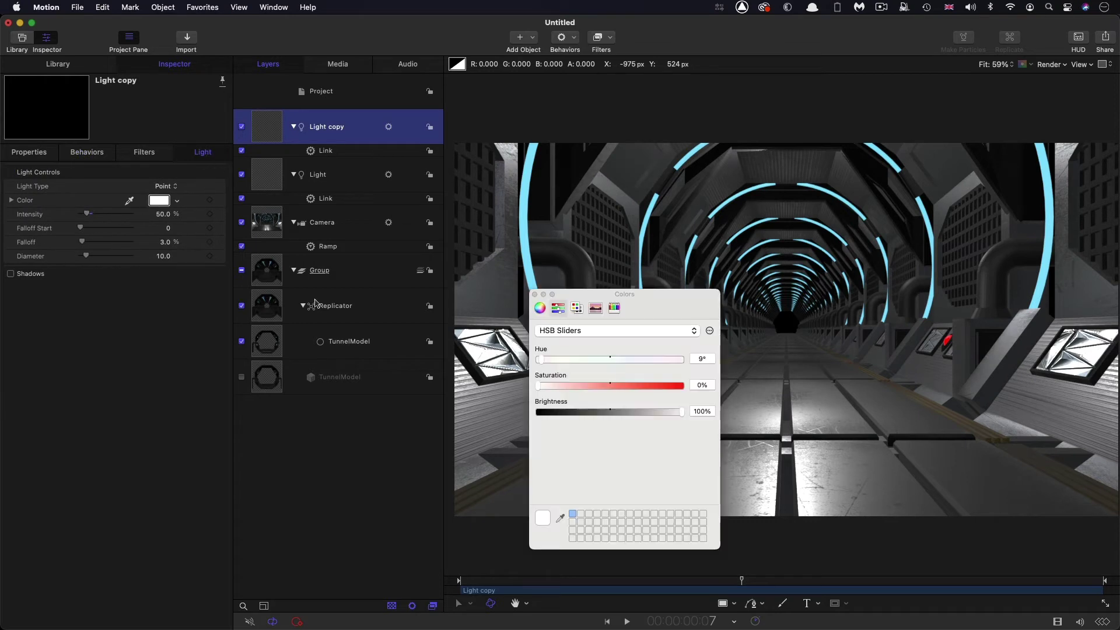
left_click(540, 307)
left_click_drag(623, 403, 619, 409)
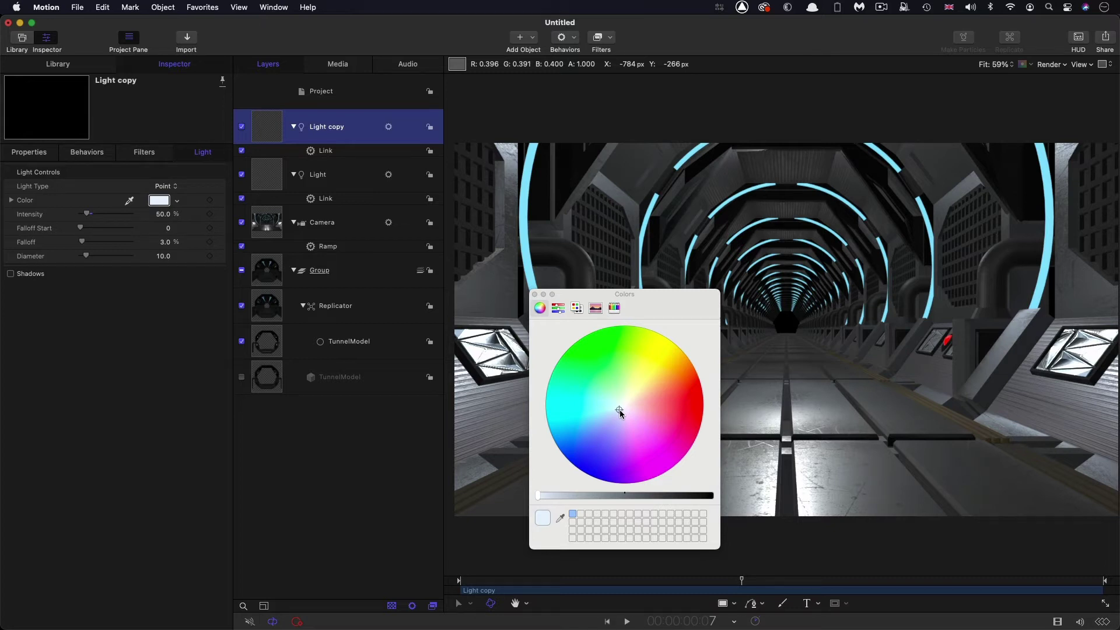
- Duplicate the light copy and sample its color from the red lamp on the tunnel's side console
left_click(535, 294)
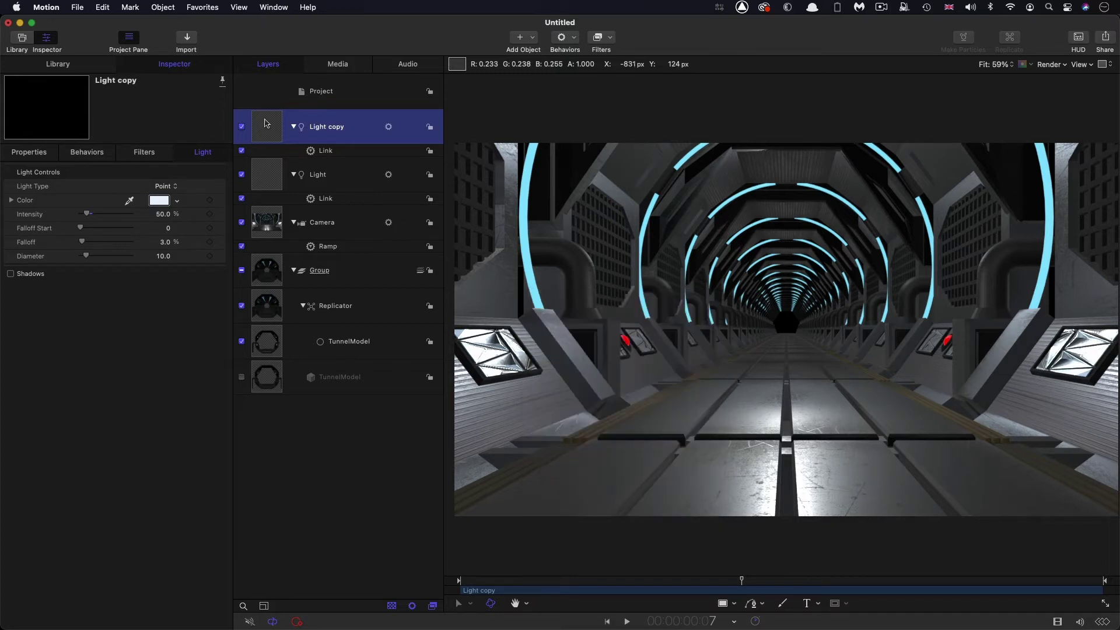
right_click(266, 123)
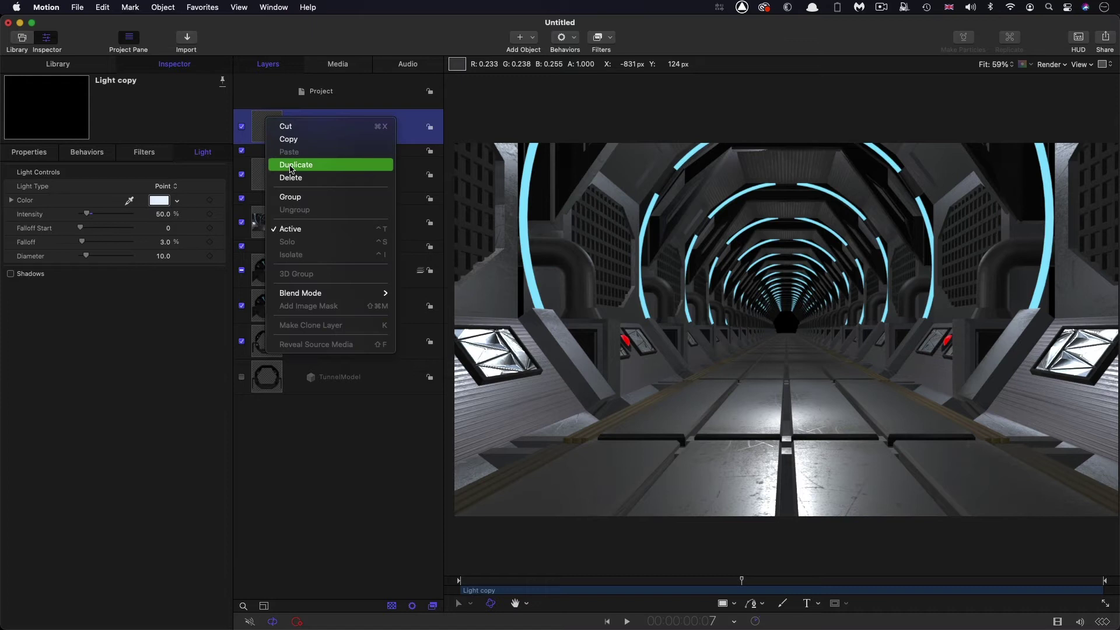
left_click(290, 168)
left_click(130, 200)
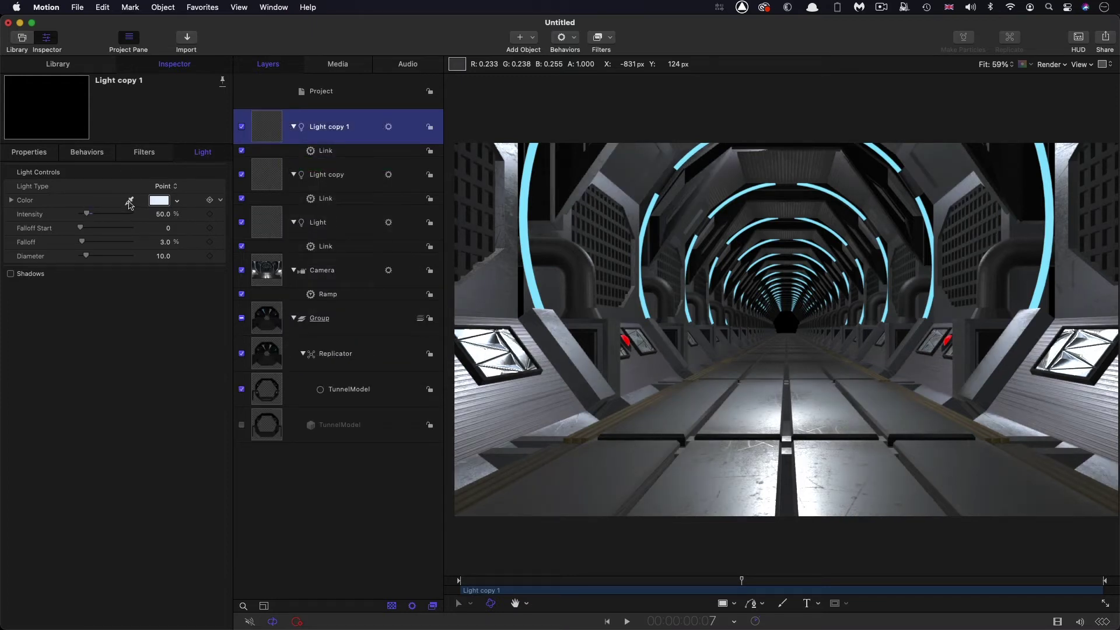
left_click(629, 339)
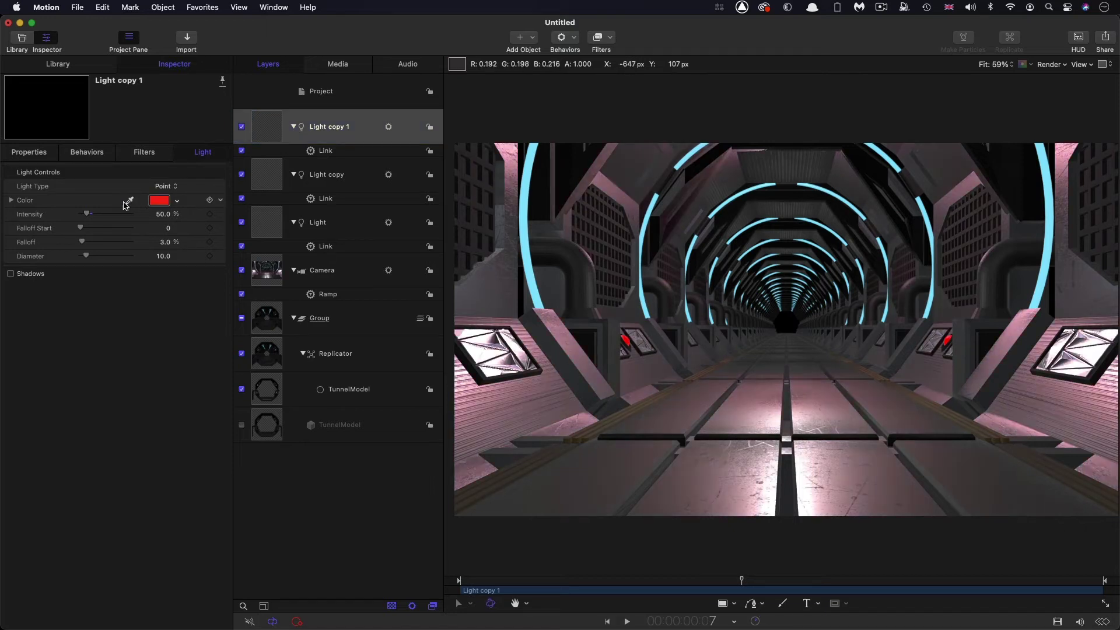
- Set the red light's intensity to 500% and its X position to -300 px
left_click(171, 215)
type("500")
key("Return")
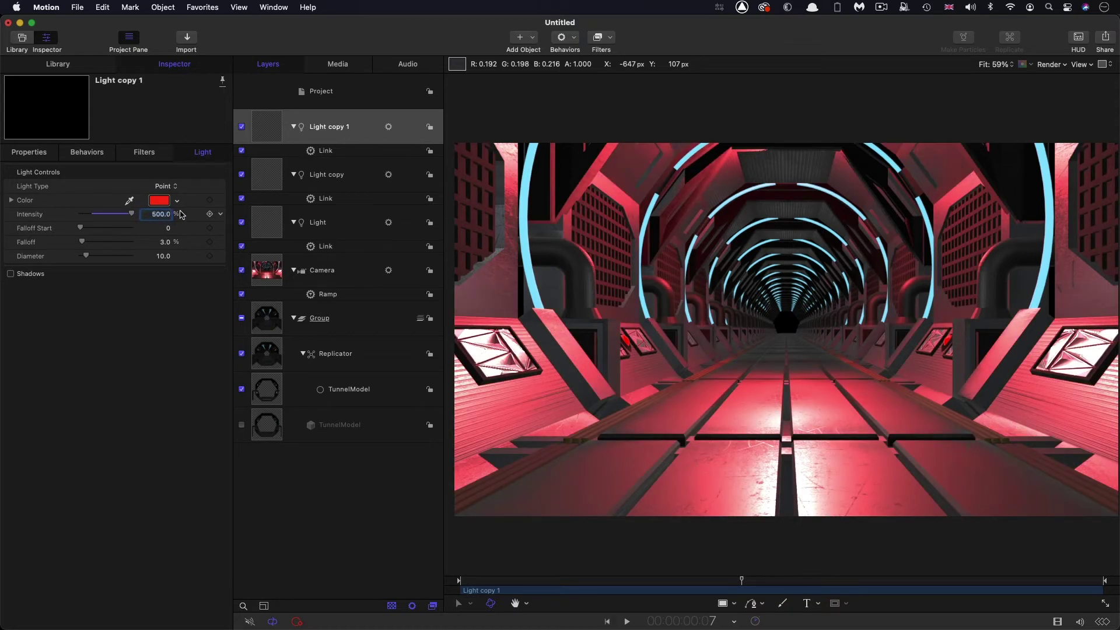
left_click(33, 153)
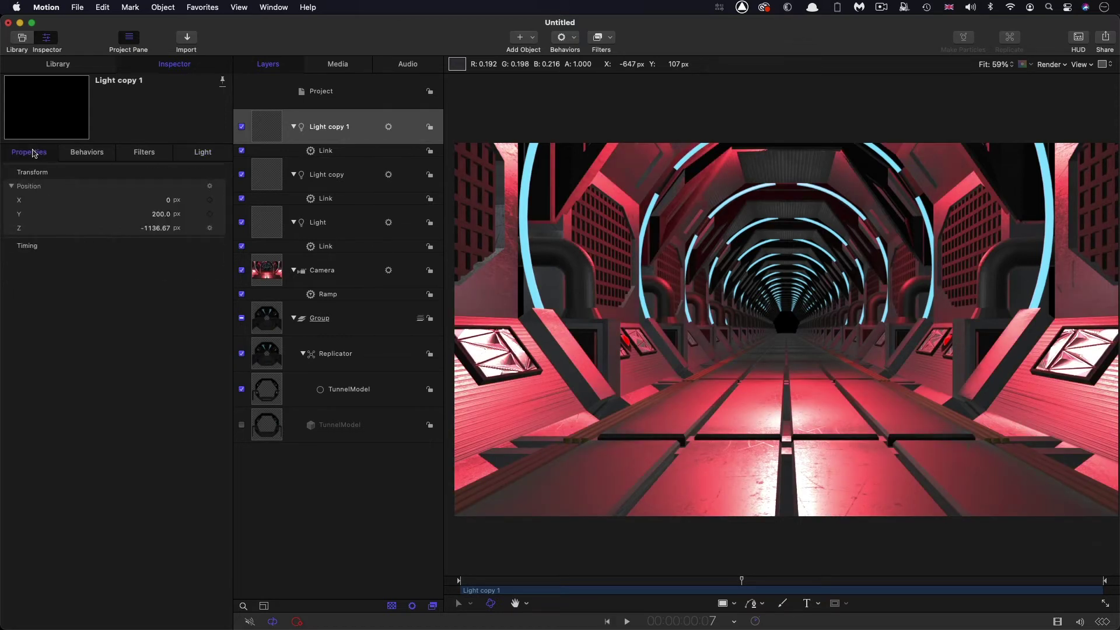
left_click(169, 200)
type("-300")
key("Return")
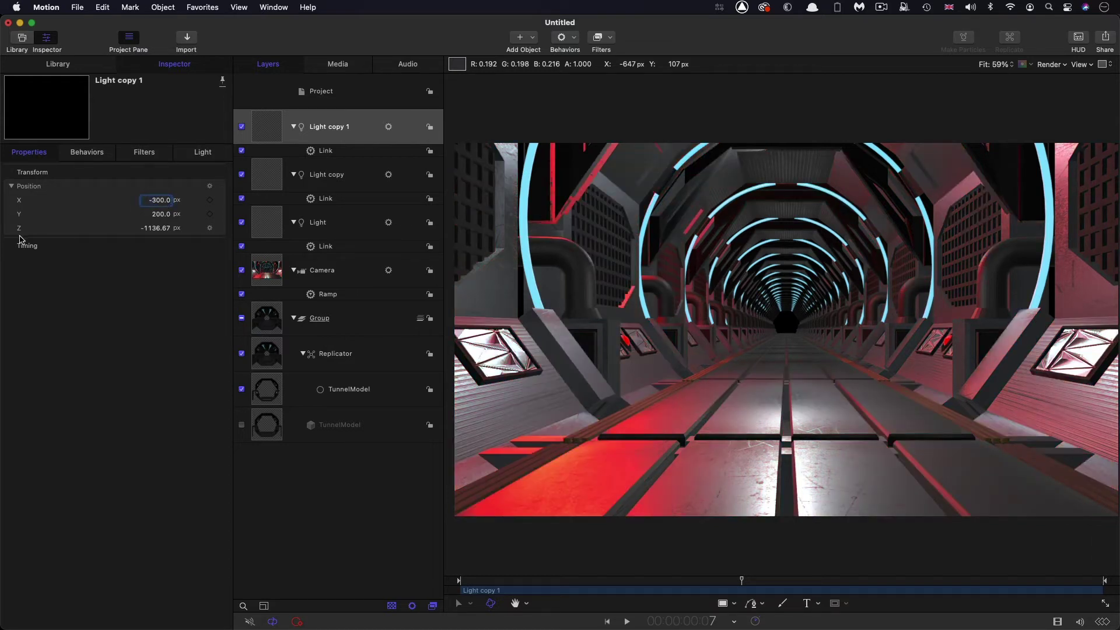
- Set the Z offset of the red light's Link behavior to 2000
left_click(87, 152)
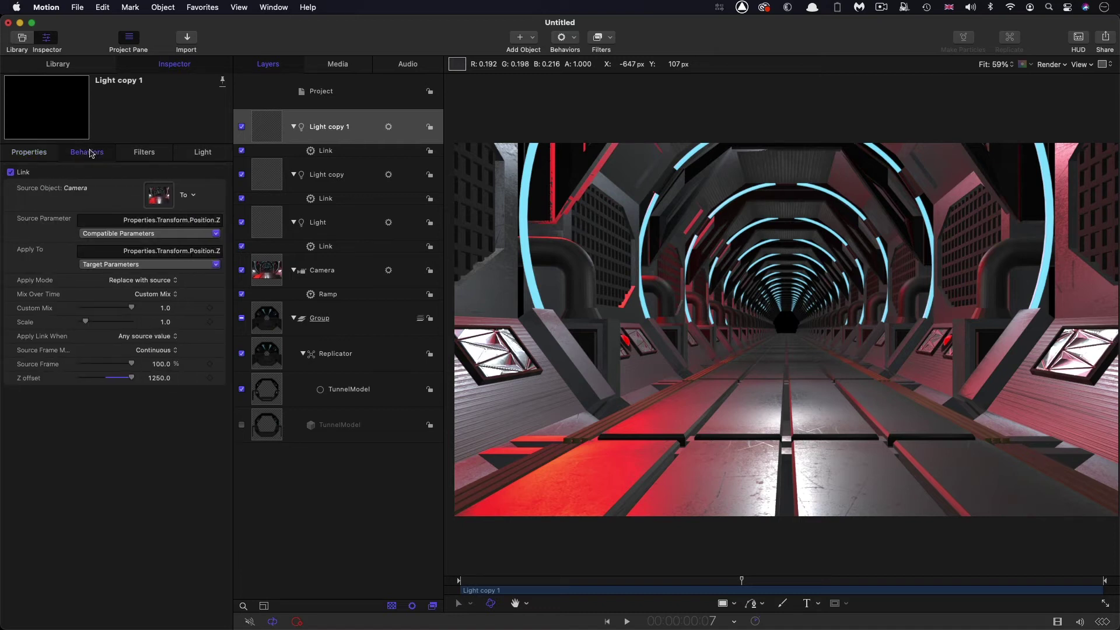
left_click(164, 379)
type("200")
key("Return")
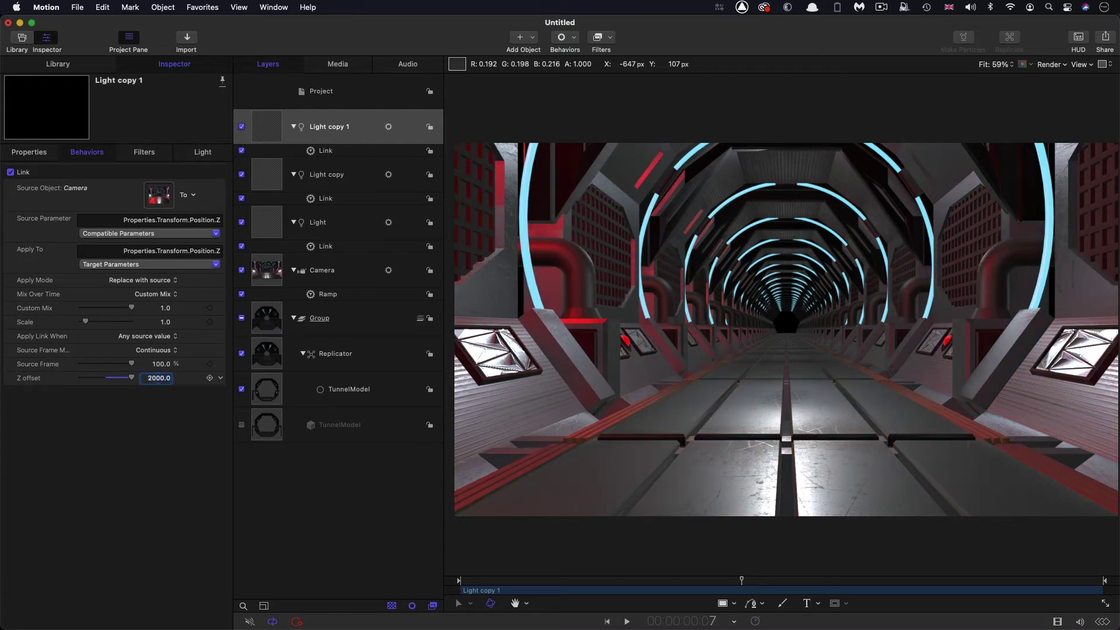
- Compare the tunnel with the red light switched off and on
left_click(241, 127)
left_click(242, 127)
left_click(242, 127)
left_click(241, 128)
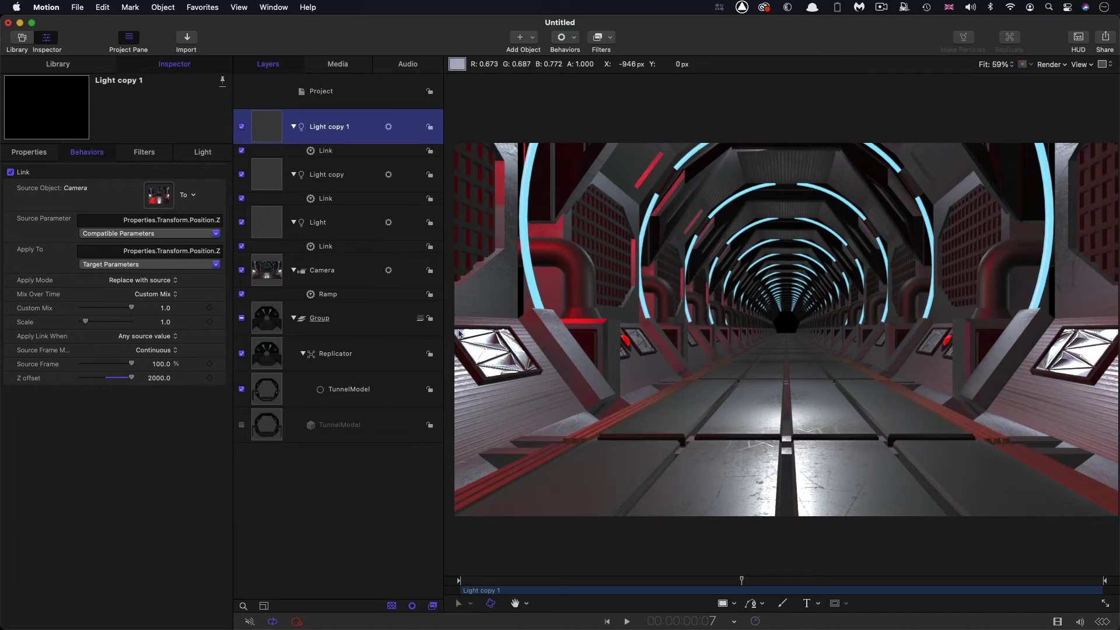
- Duplicate the red light and set the duplicate's X position to 300 px
right_click(266, 124)
left_click(43, 154)
left_click(42, 154)
left_click(158, 200)
key("cmd+d")
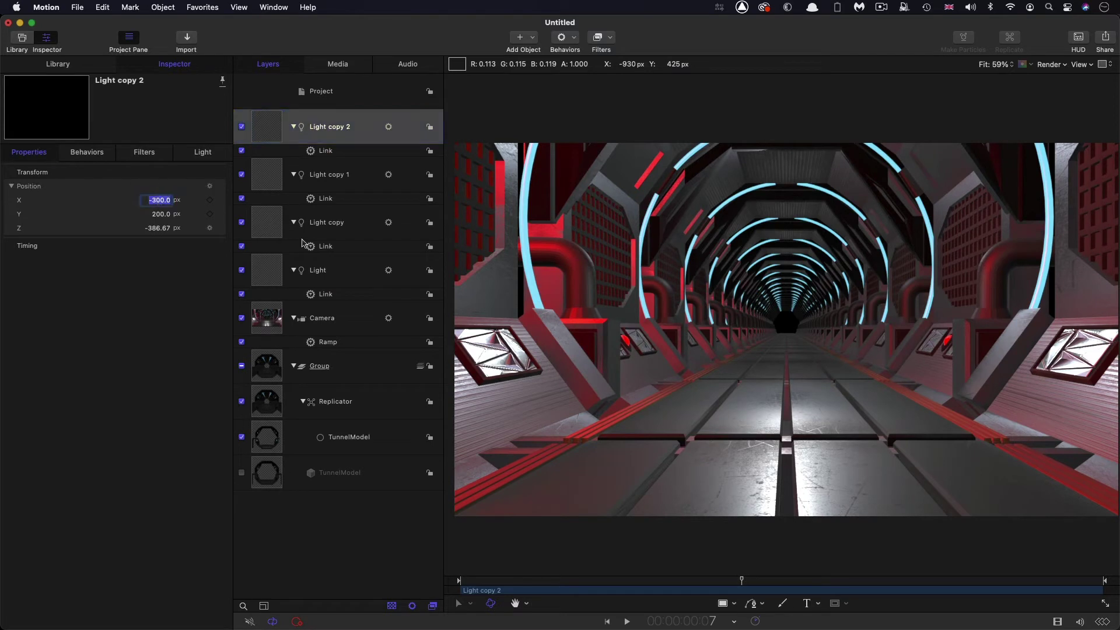
type("3")
key("Return")
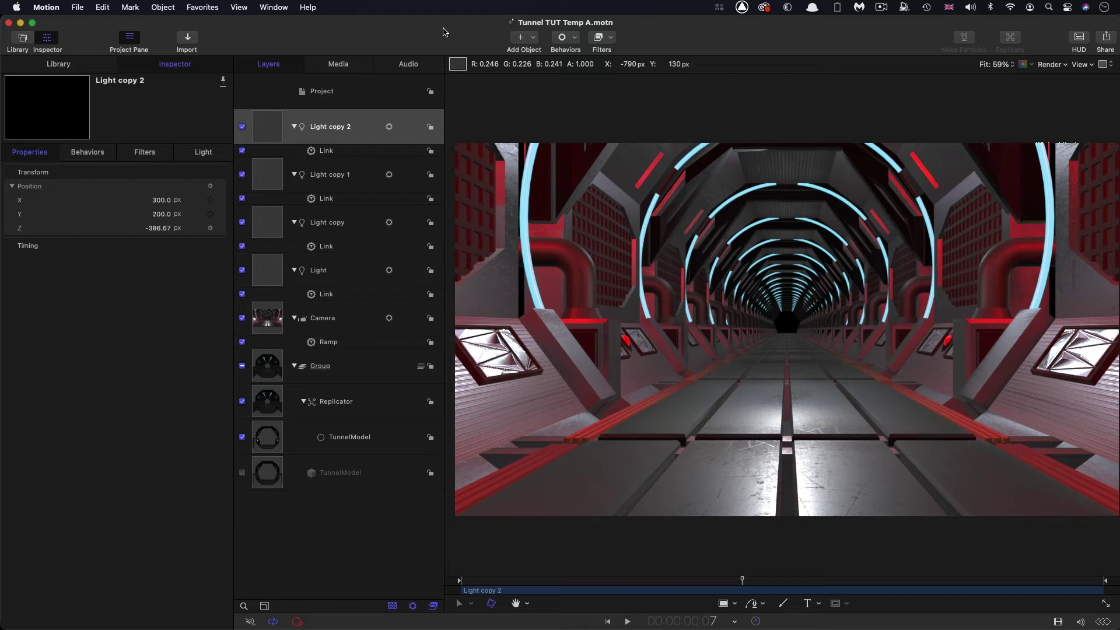
- Turn on motion blur rendering and set the project's motion blur shutter angle to 90°
left_click(1066, 65)
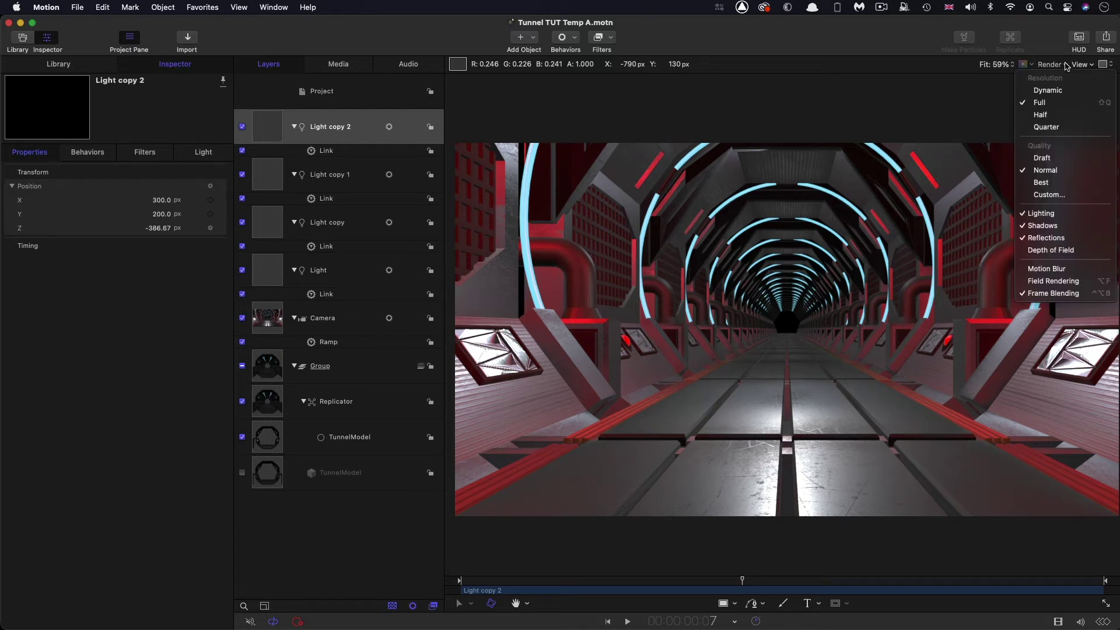
left_click(1055, 272)
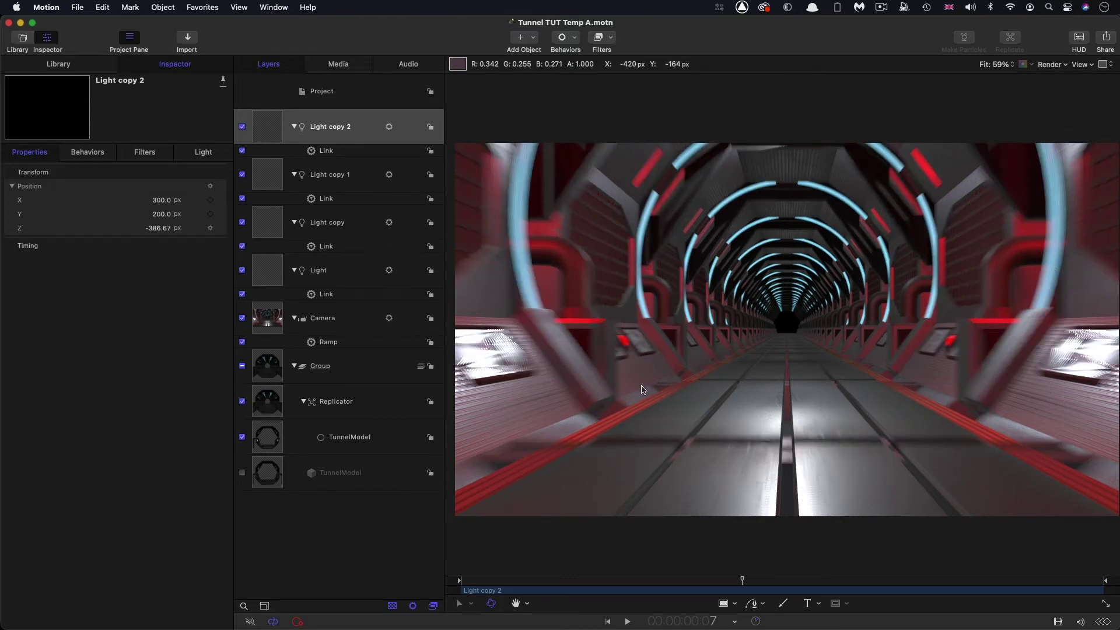
key("super+shift+a")
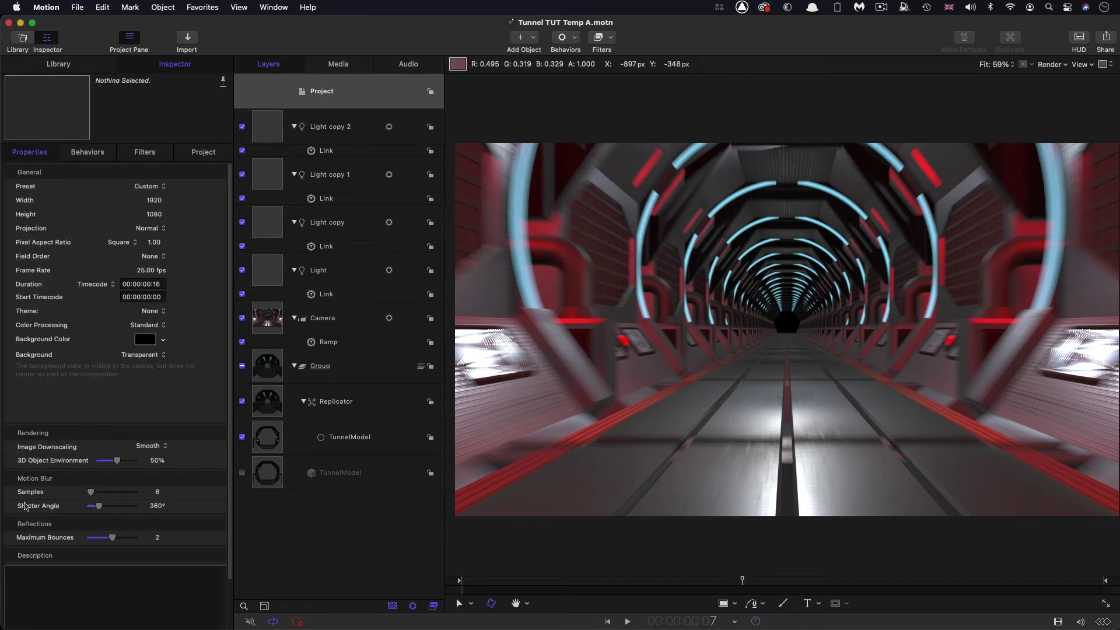
scroll(30, 507, "down", 1)
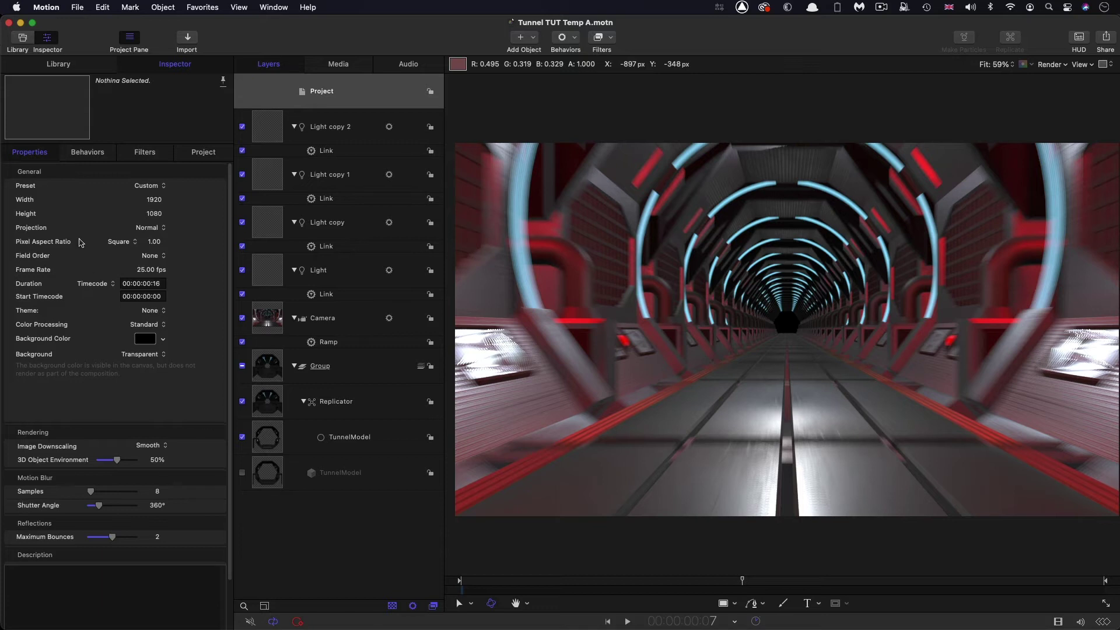
left_click(156, 506)
type("90")
key("Return")
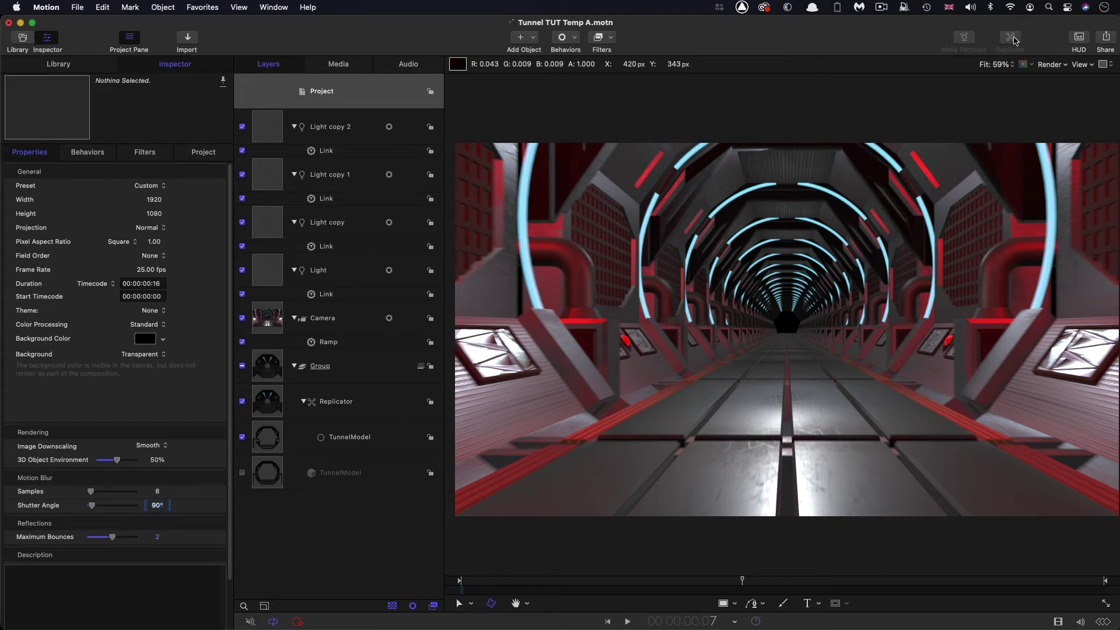
- Compare the tunnel with motion blur rendering off and on
left_click(1053, 64)
left_click(1051, 269)
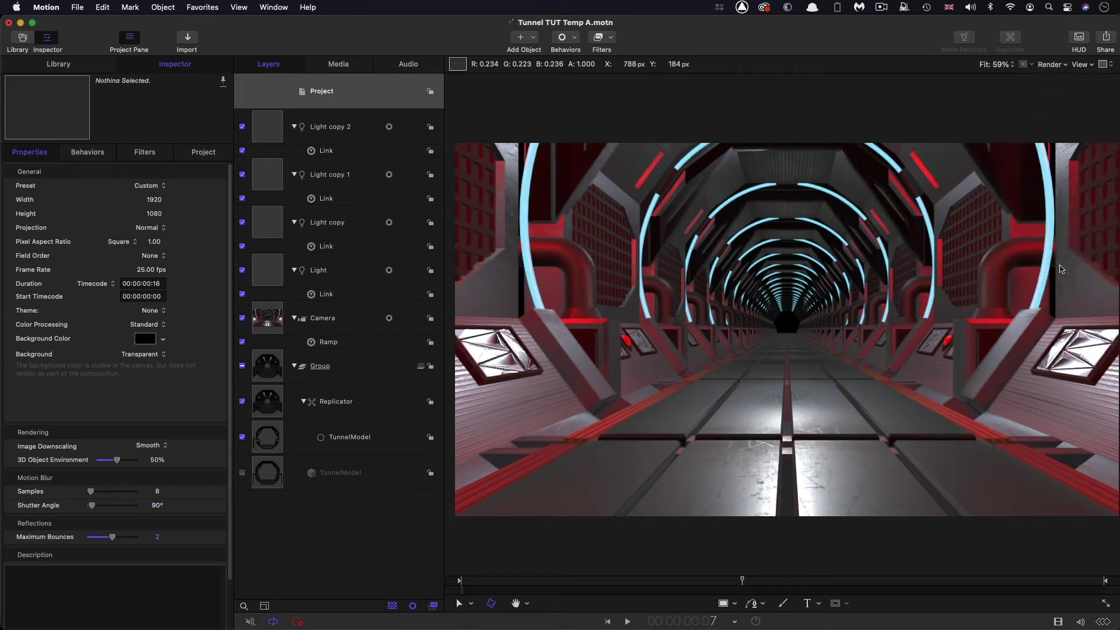
left_click(1054, 65)
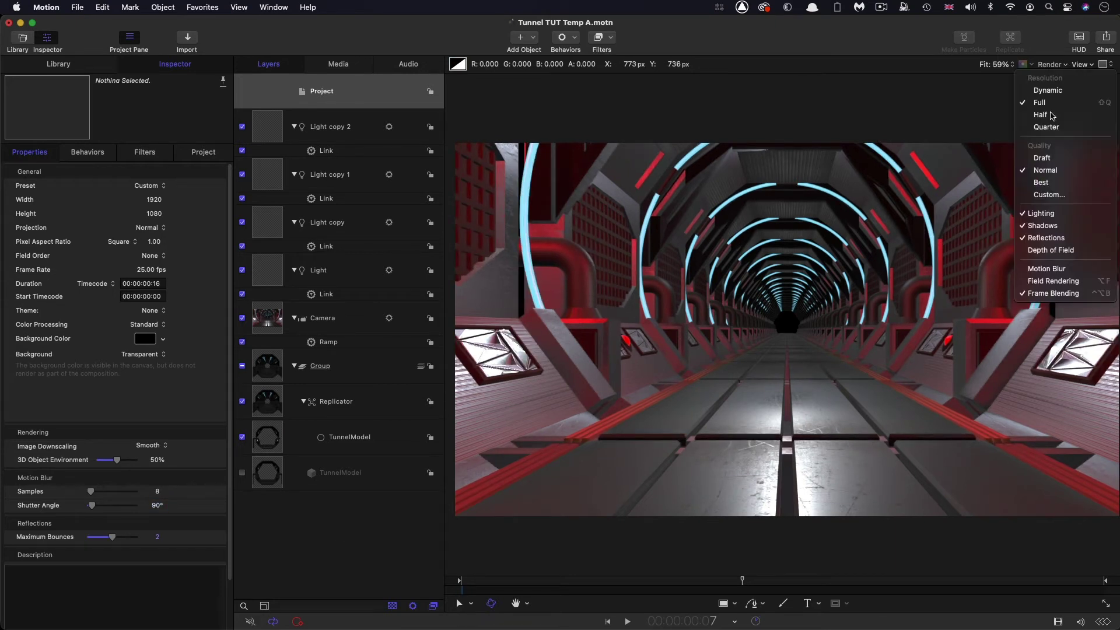
left_click(1050, 271)
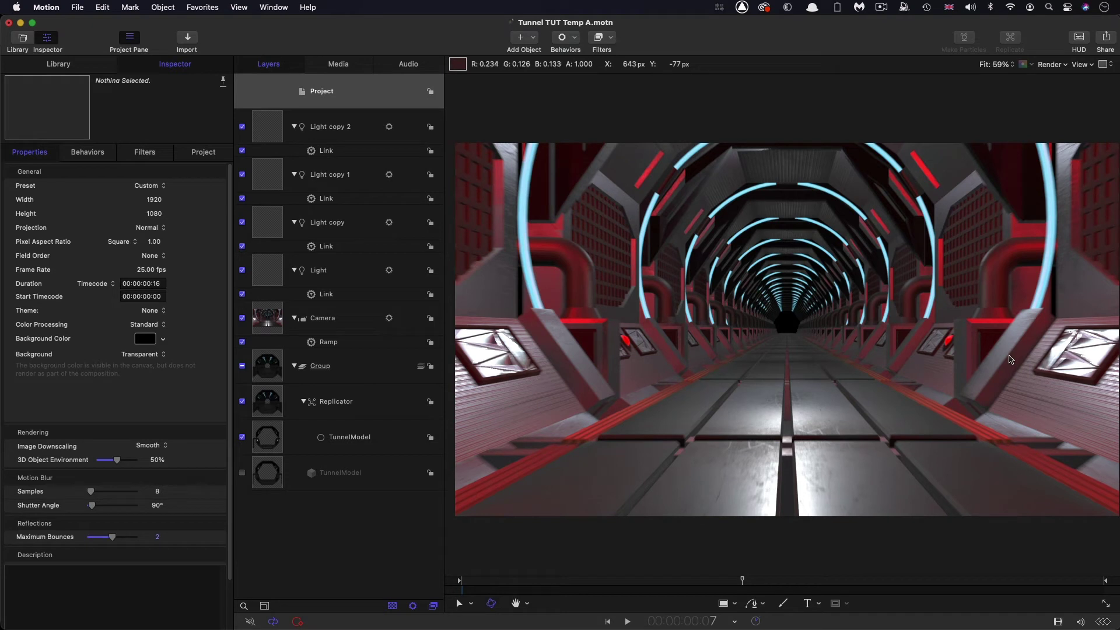
- Export the project as a movie named ColourPass using the Apple ProRes 422 HQ codec
left_click(1107, 38)
left_click(1063, 69)
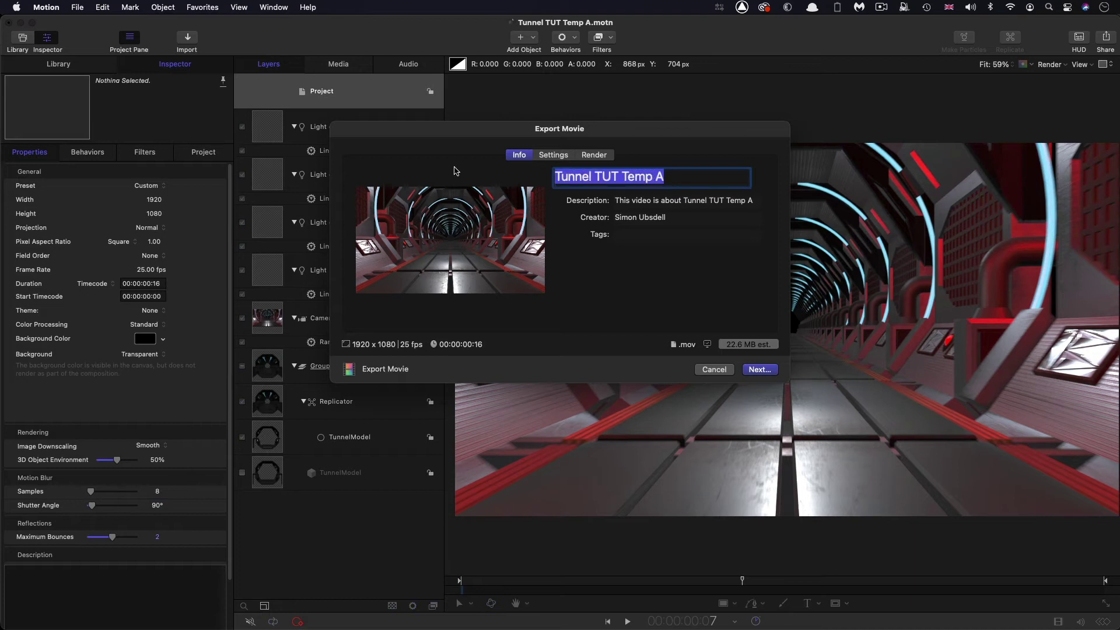
type("ColourPass")
left_click(553, 155)
left_click(661, 219)
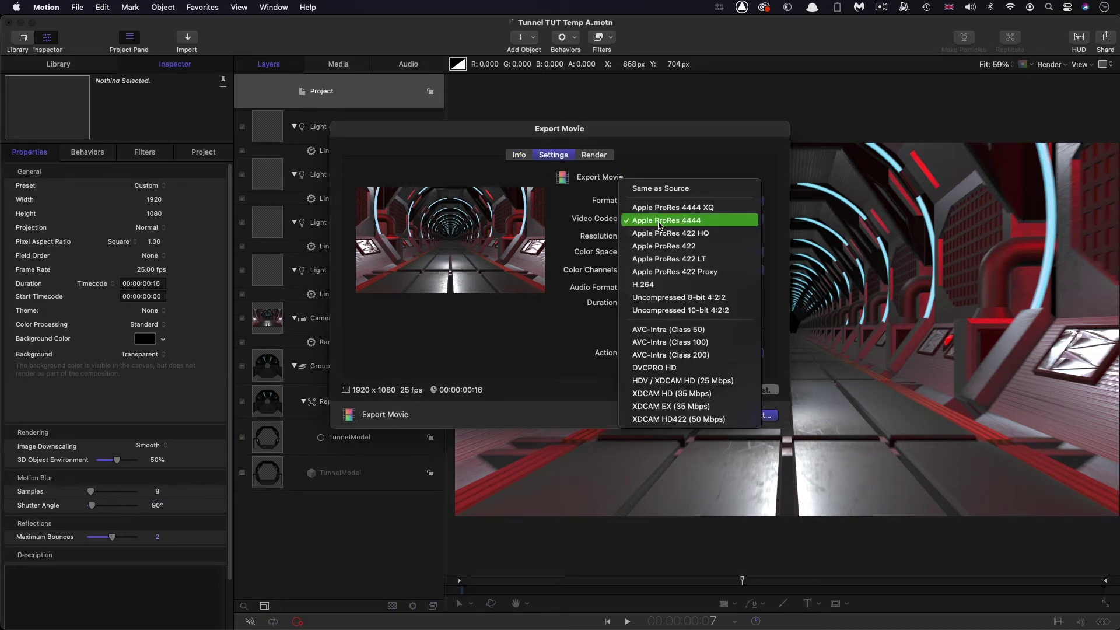
left_click(661, 234)
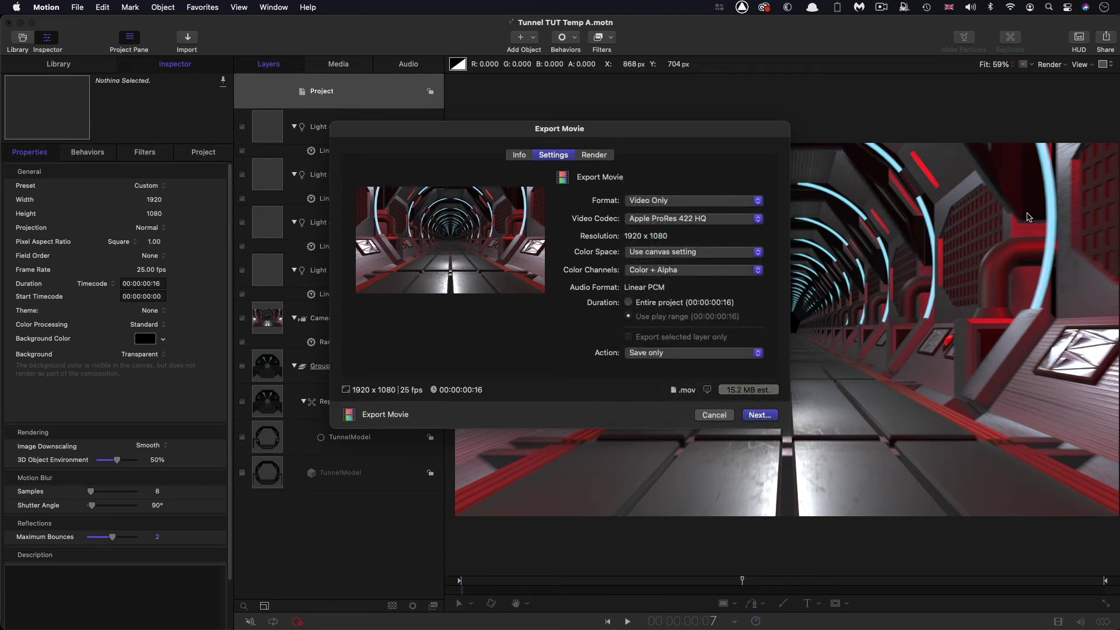
key("Return")
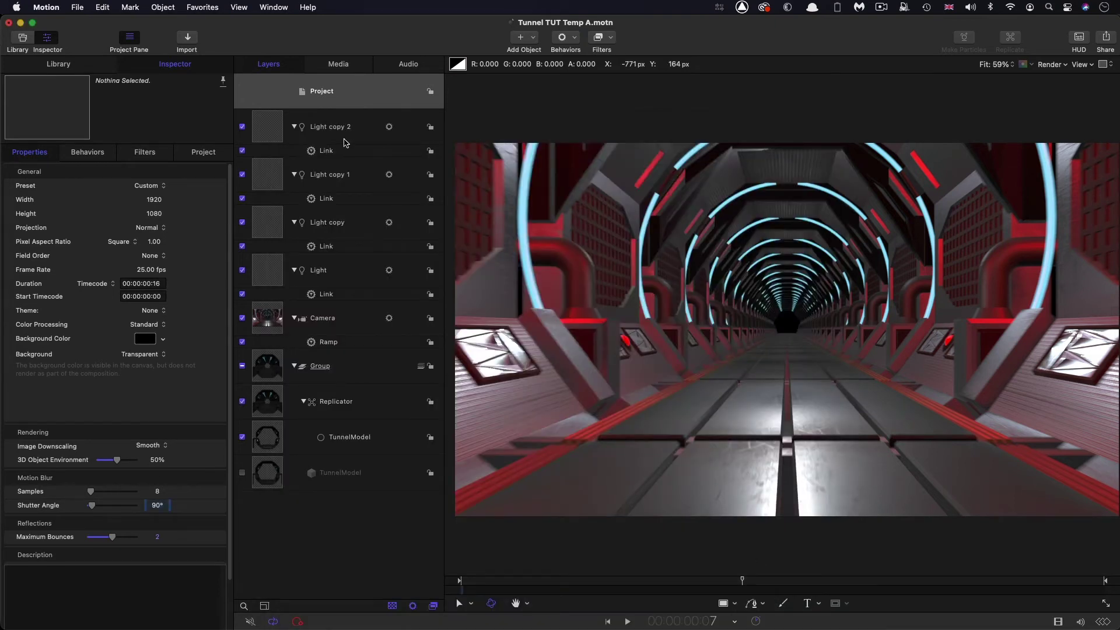
- Disable all four lights in the project, from the original light through its latest copy
left_click(269, 126)
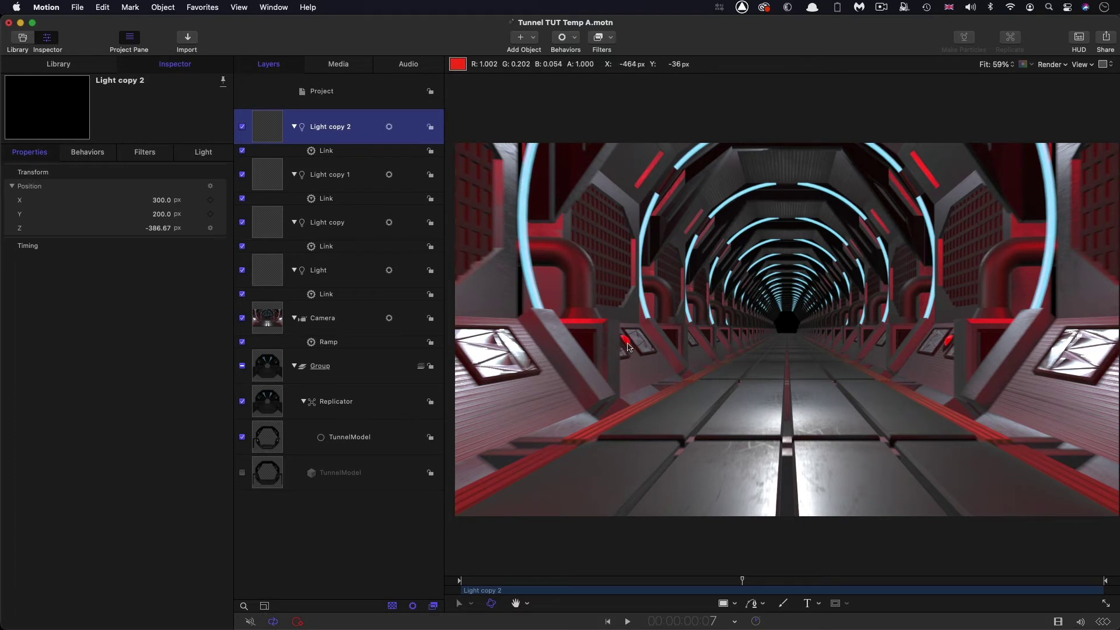
left_click(267, 277, "shift")
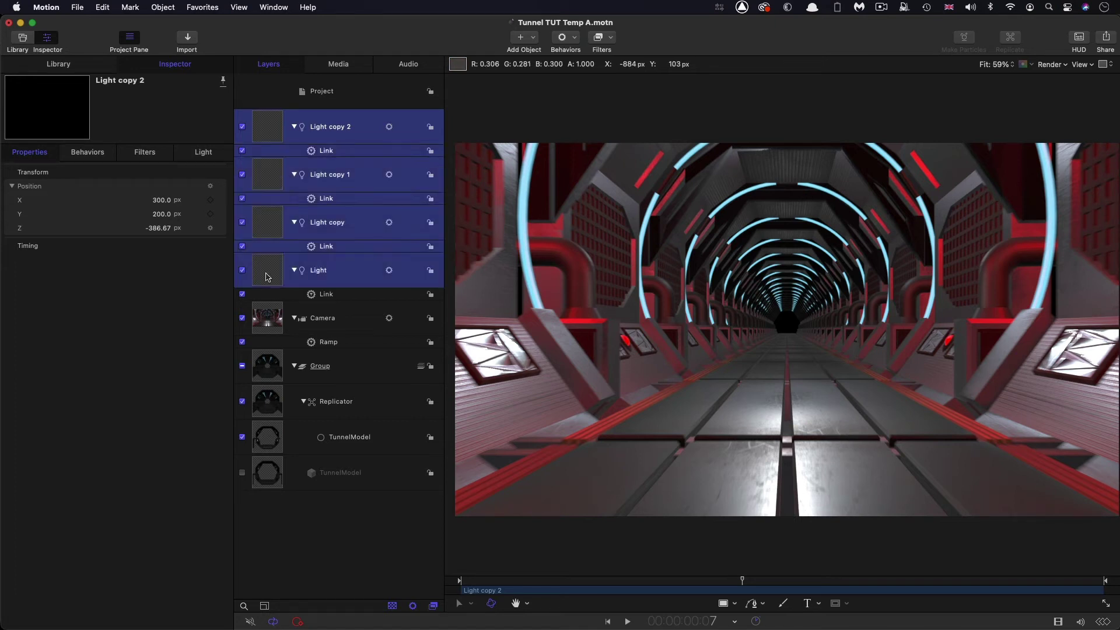
left_click(242, 127)
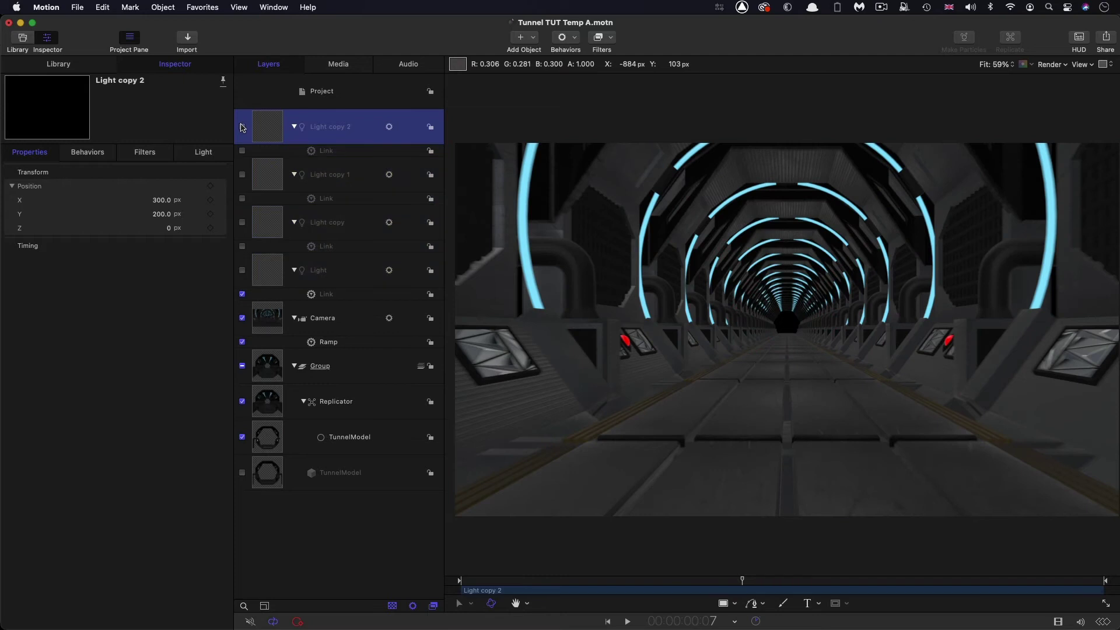
- Reveal the tunnel model's environment lighting and reduce the 3D Object Environment to 0
left_click(269, 479)
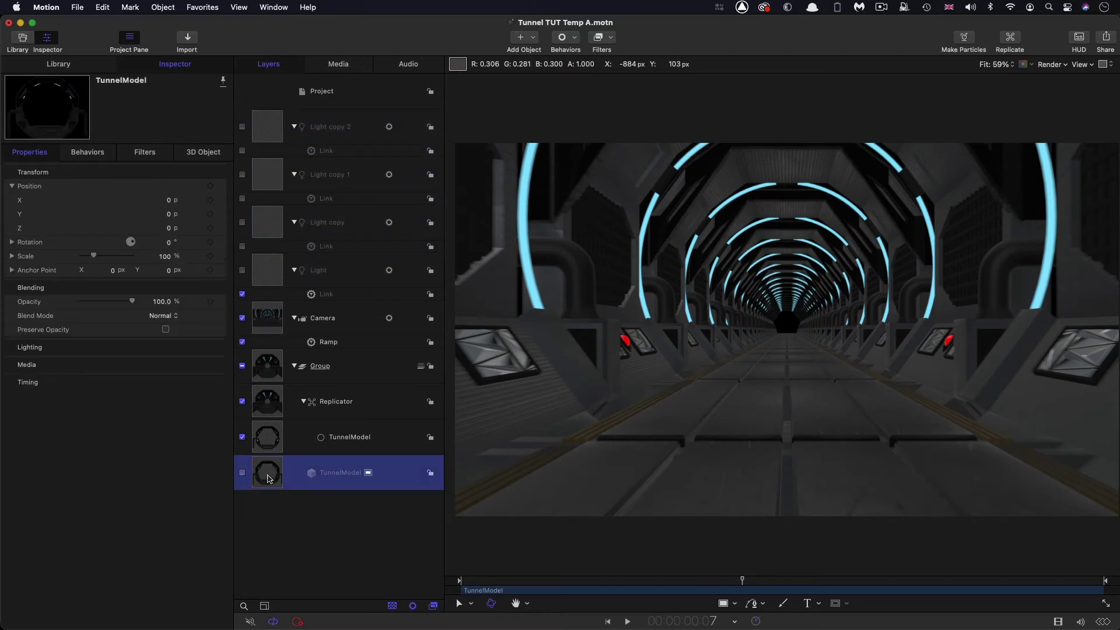
left_click(203, 152)
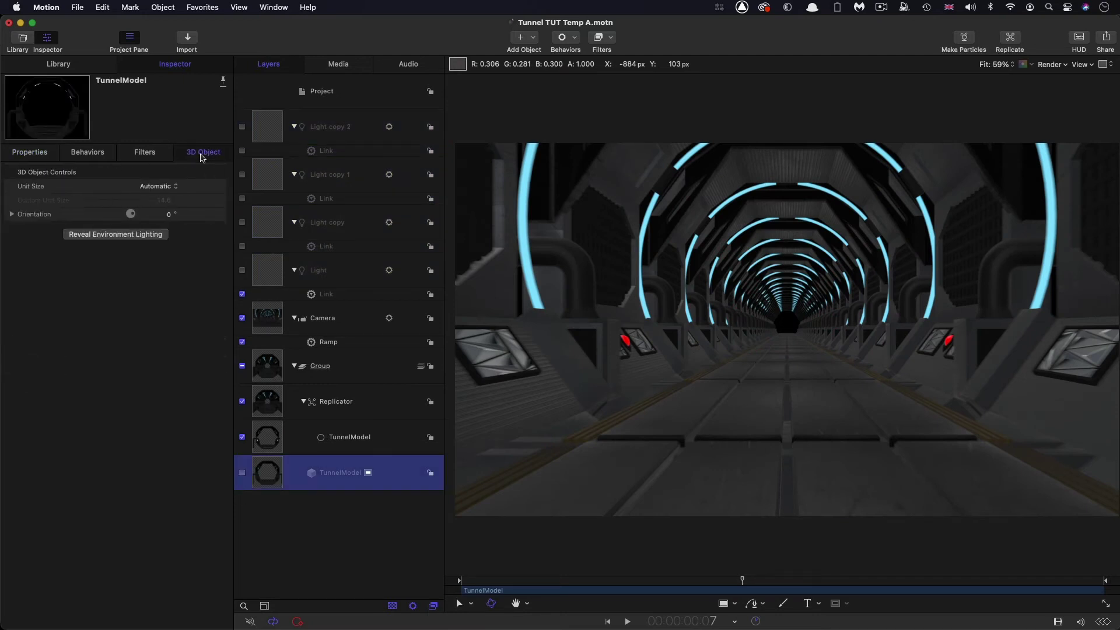
left_click(113, 236)
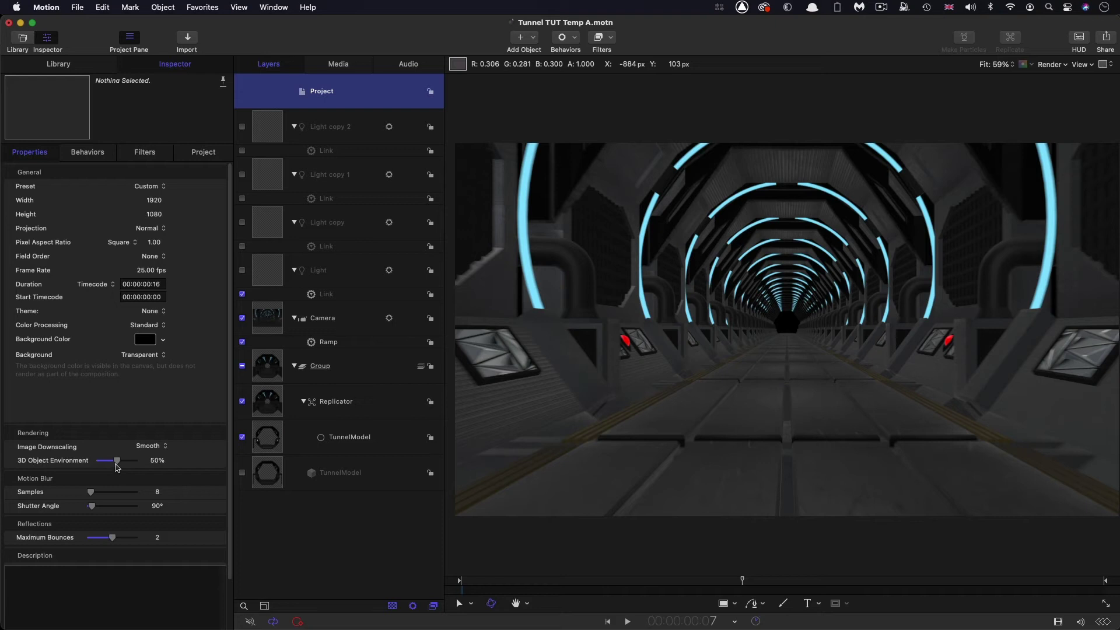
left_click_drag(118, 461, 2, 453)
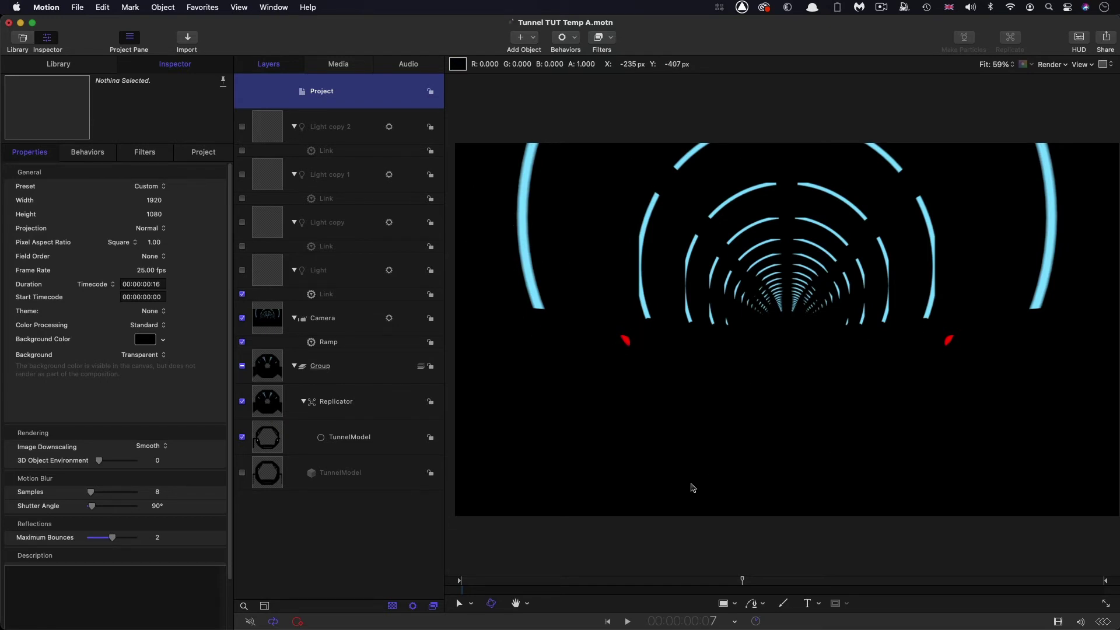
- Check other frames of the fly-through with only the glowing parts of the tunnel lit
left_click(652, 583)
key("Right")
key("Right")
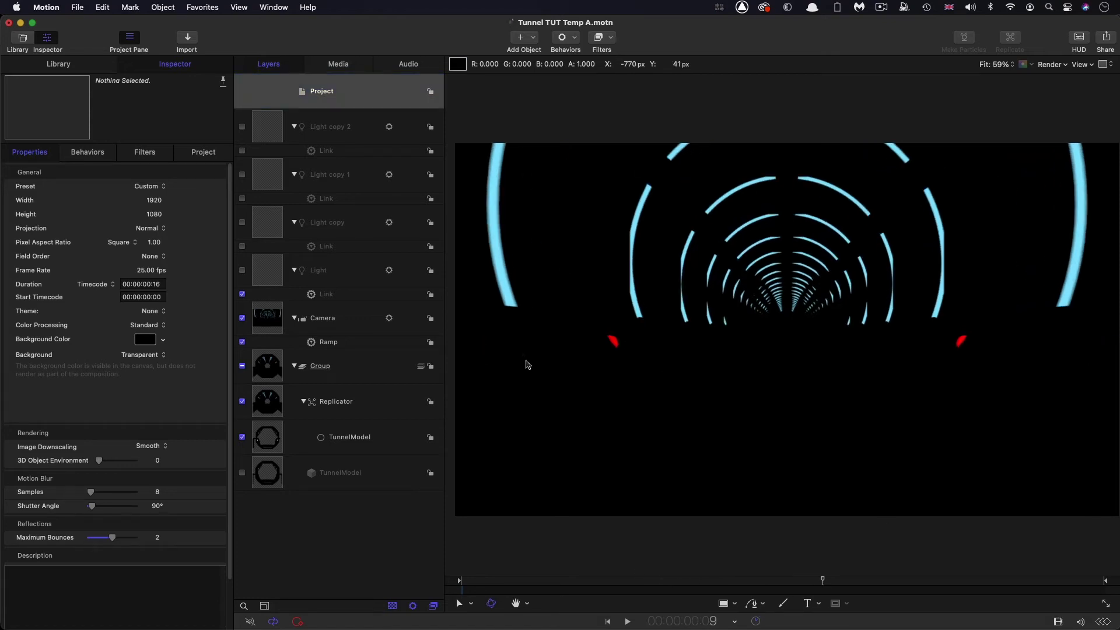
left_click(944, 583)
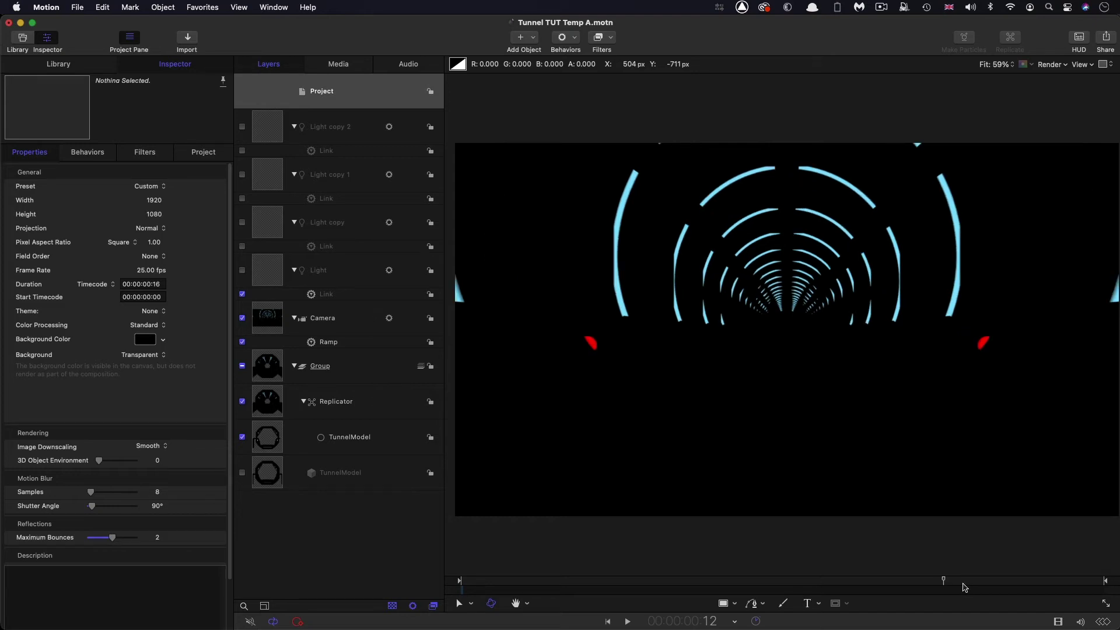
- Export the glow-only render as a movie named LightPass in the Renders folder
left_click(1107, 38)
left_click(1073, 68)
left_click(553, 155)
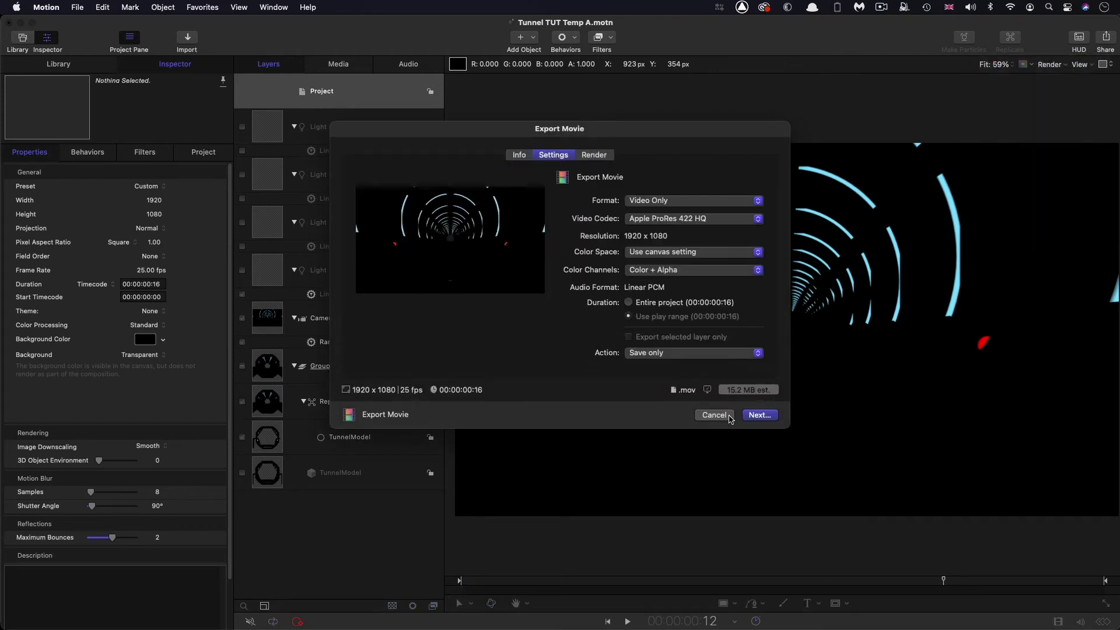
left_click(752, 414)
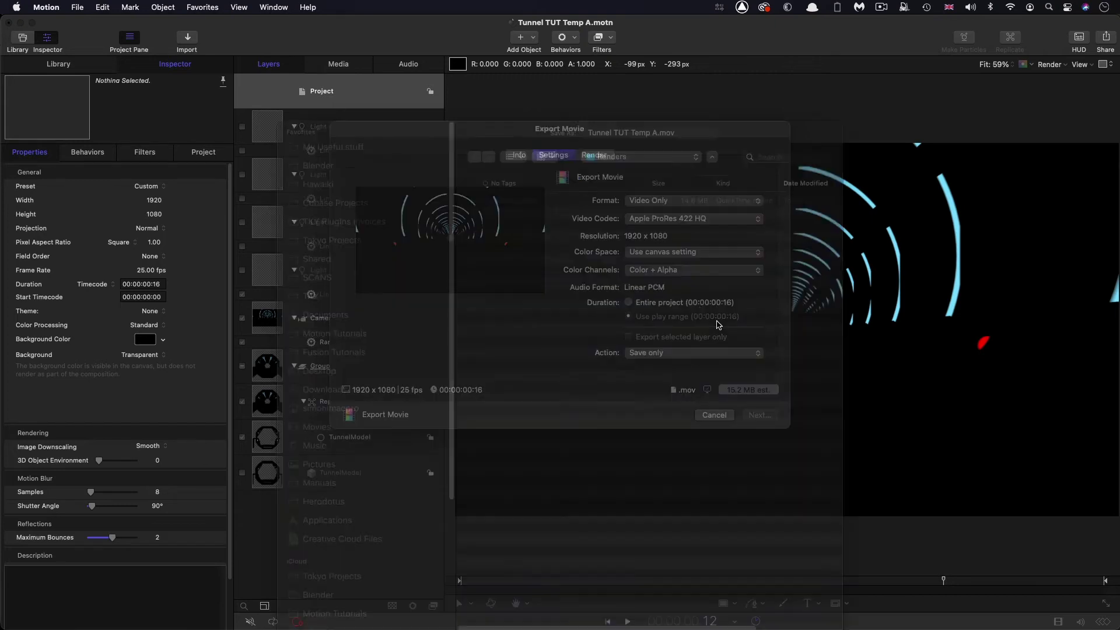
type("Light")
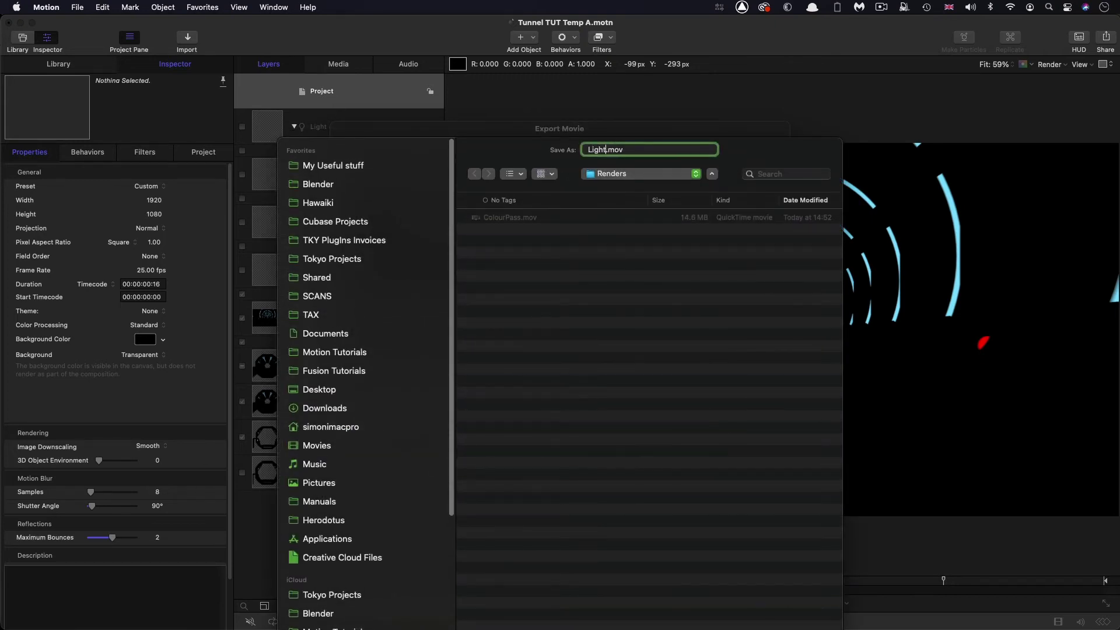
type("Pass")
key("Return")
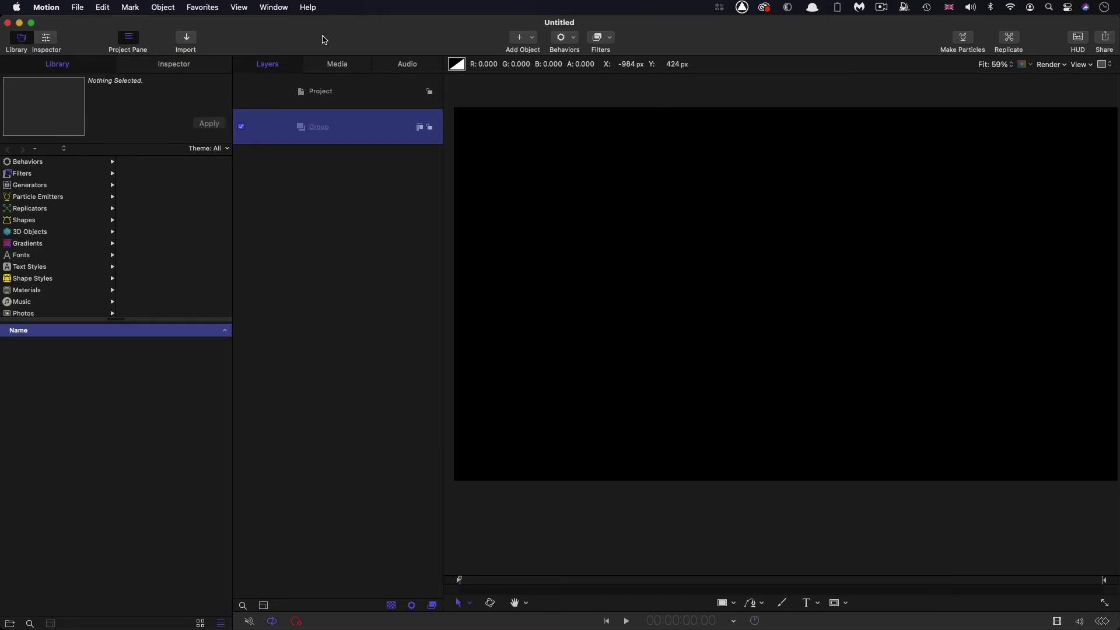
- Check the new project's properties, and import LightPass.mov and ColourPass.mov into its empty group
key("super+3")
key("Up")
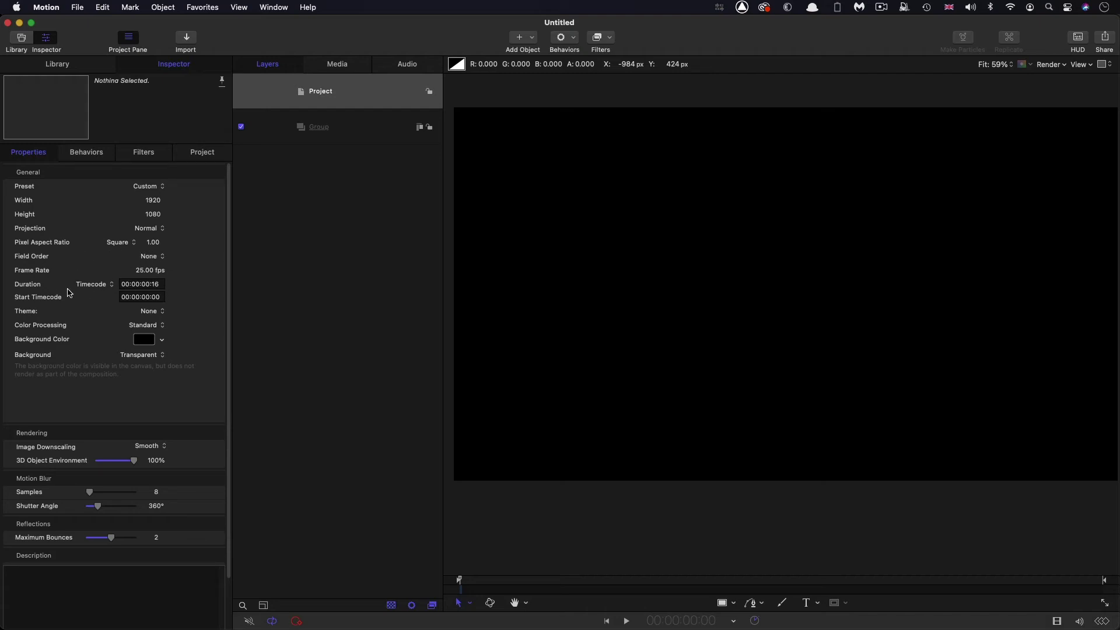
left_click(348, 129)
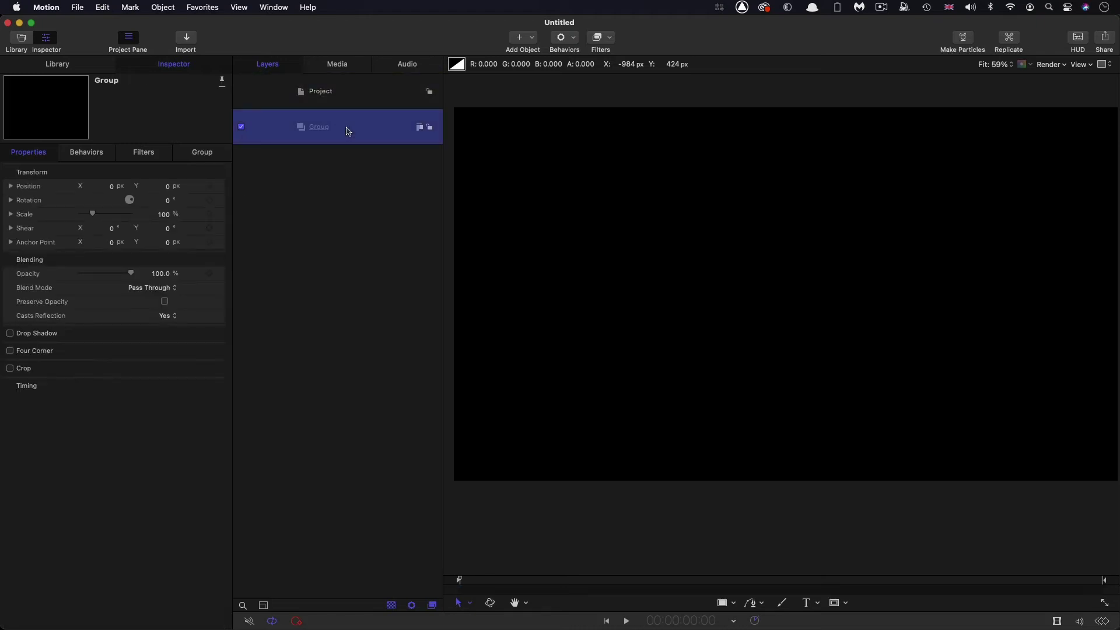
left_click(187, 38)
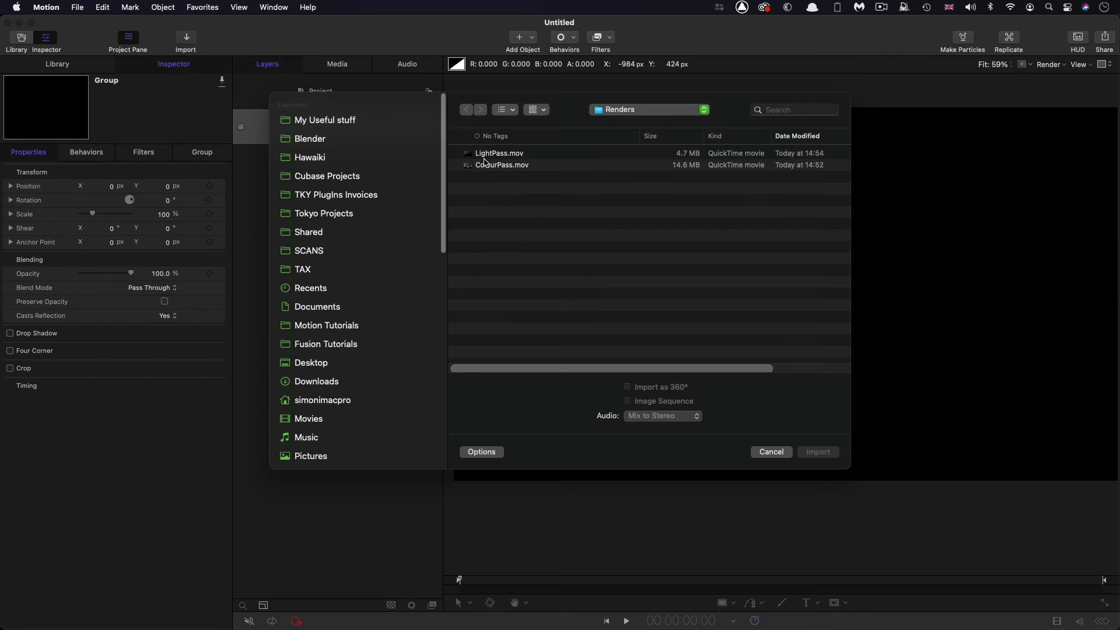
left_click(506, 156)
left_click(518, 167, "shift")
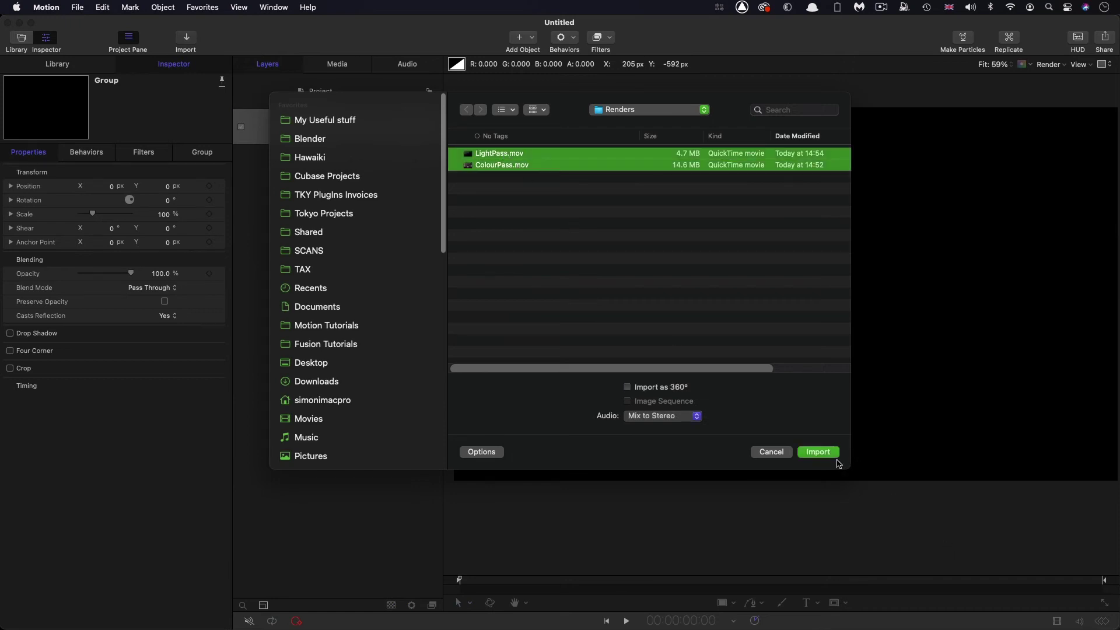
left_click(818, 452)
- Bring the LightPass layer above ColourPass, set its blend mode to Add, and compare the image with and without it
left_click(262, 204)
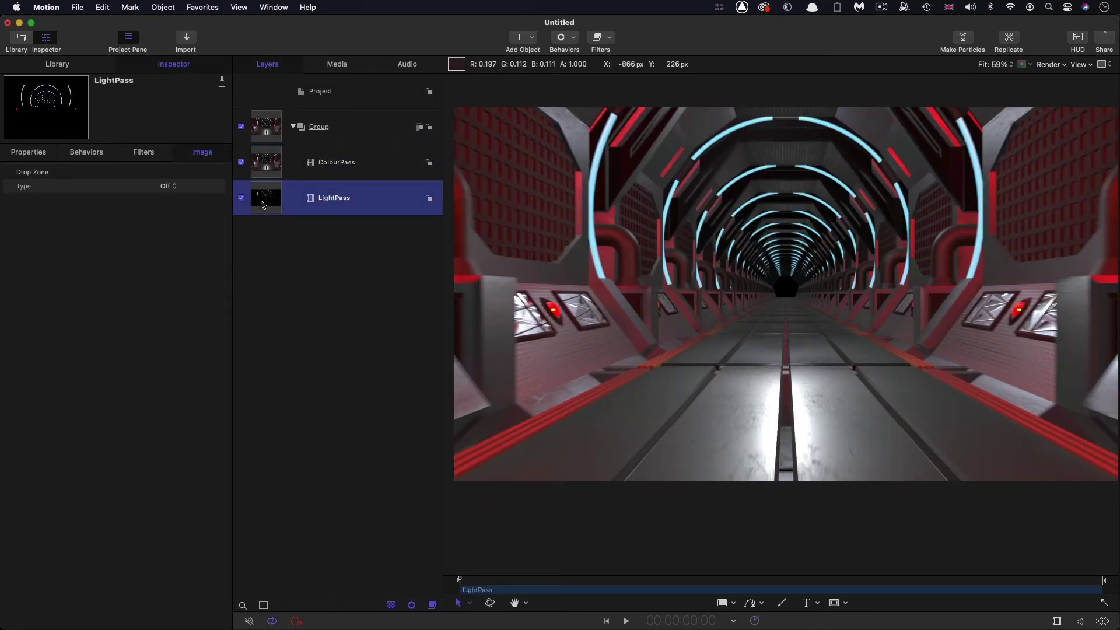
key("super+bracketright")
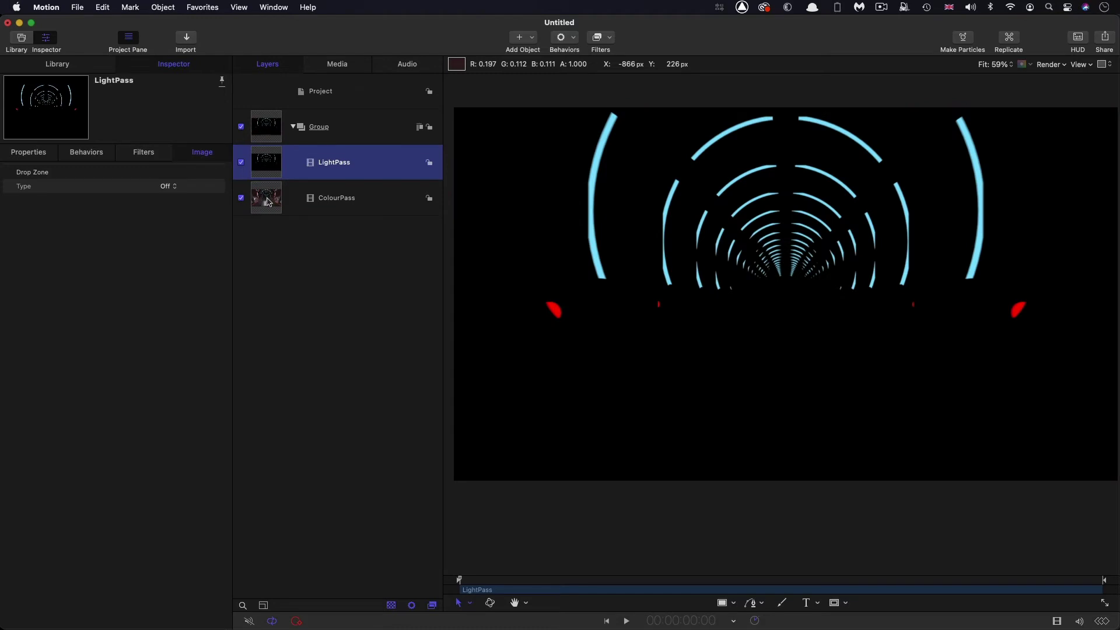
left_click(33, 152)
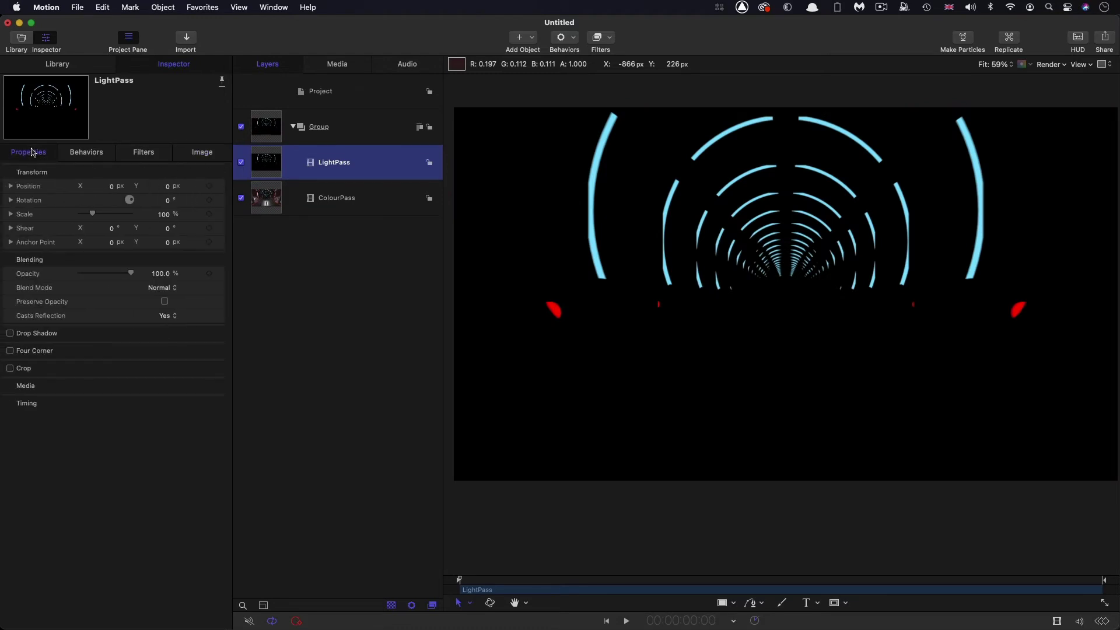
left_click(166, 288)
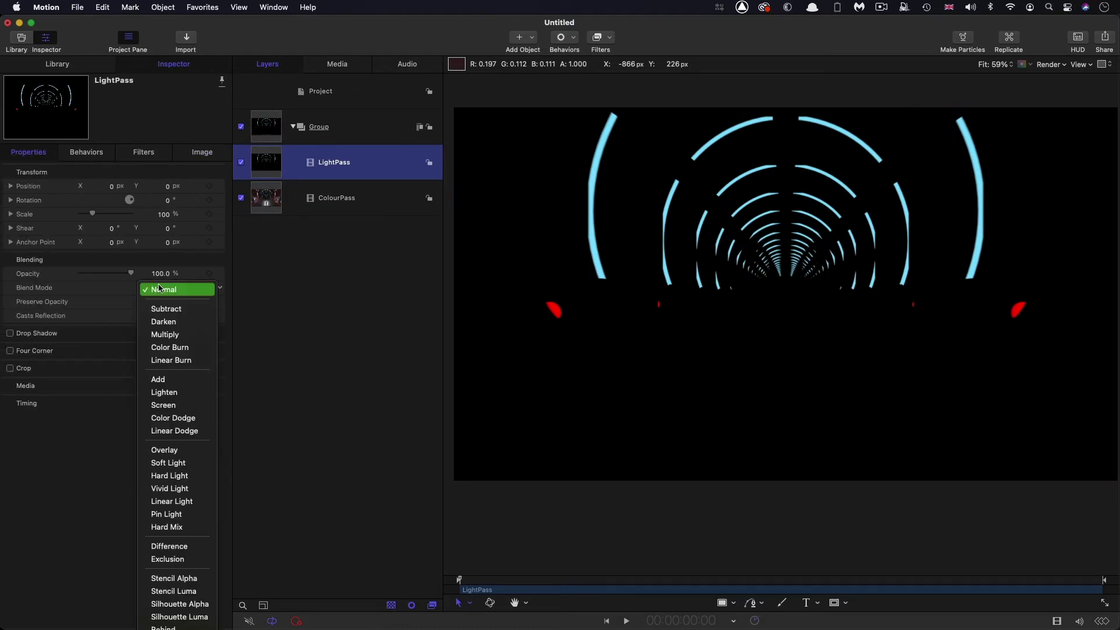
left_click(159, 377)
left_click(239, 163)
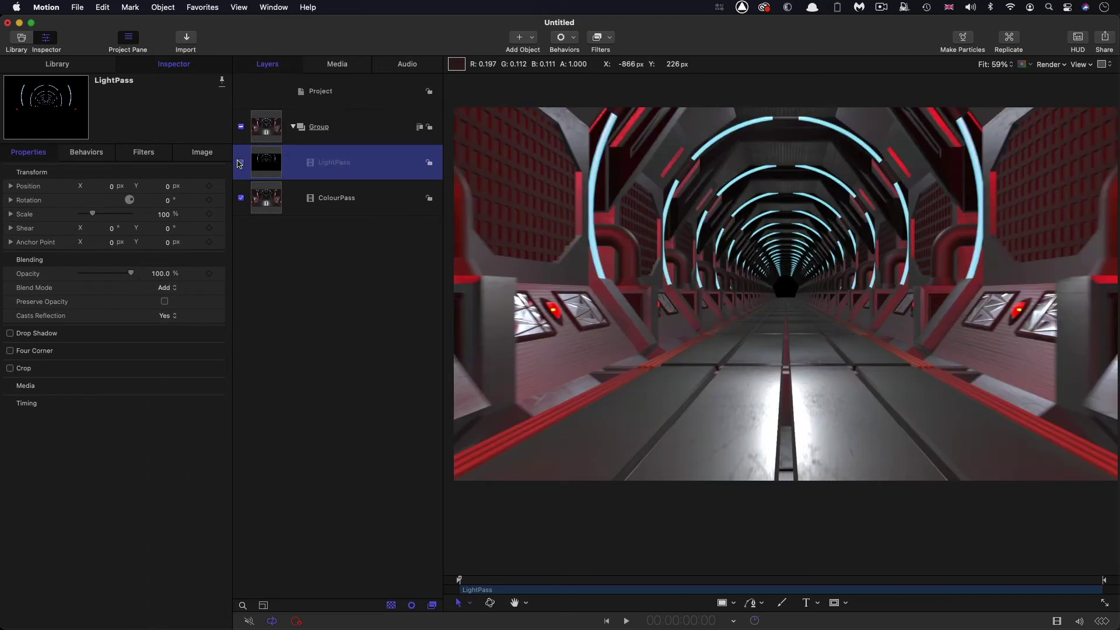
left_click(241, 164)
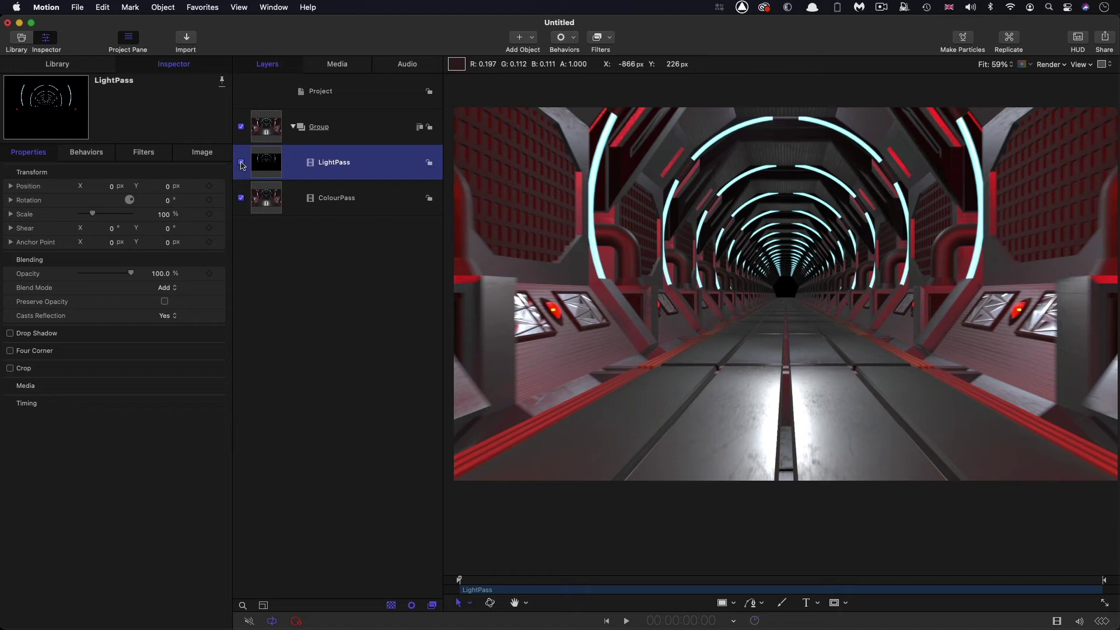
- Add a Lens Flare generator to the group and set its centre Y to 18 px at the tunnel's end
left_click(275, 135)
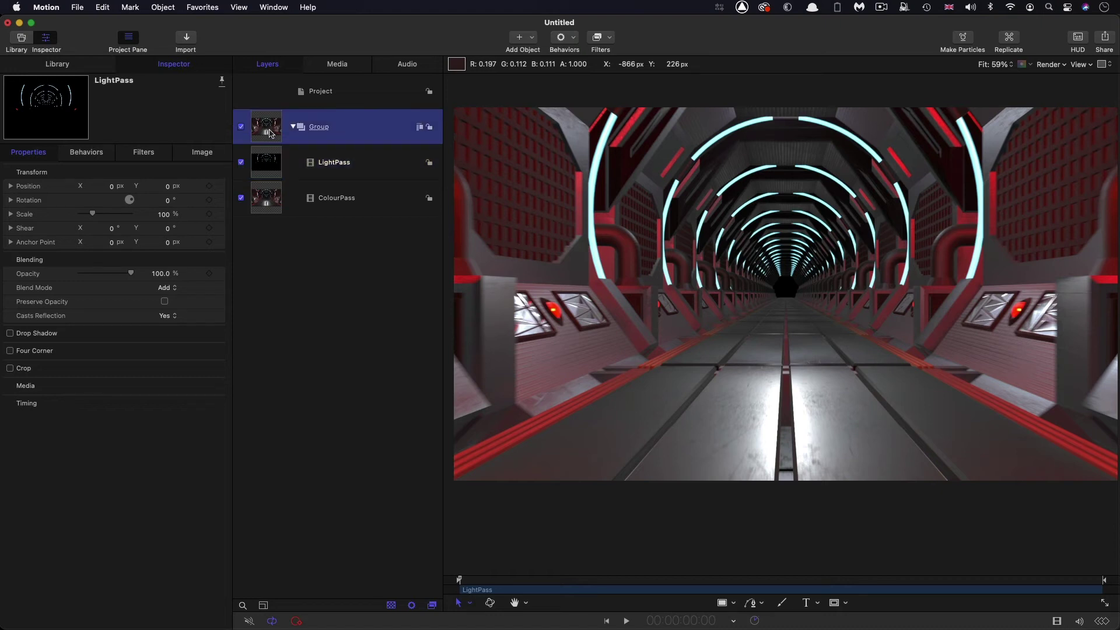
left_click(535, 36)
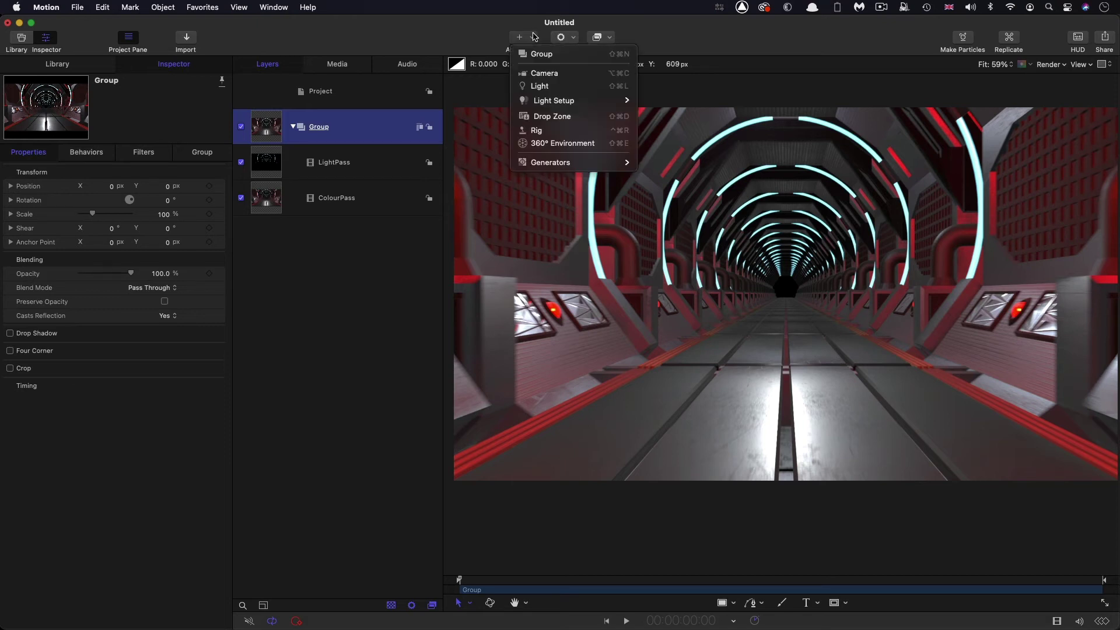
mouse_move(559, 165)
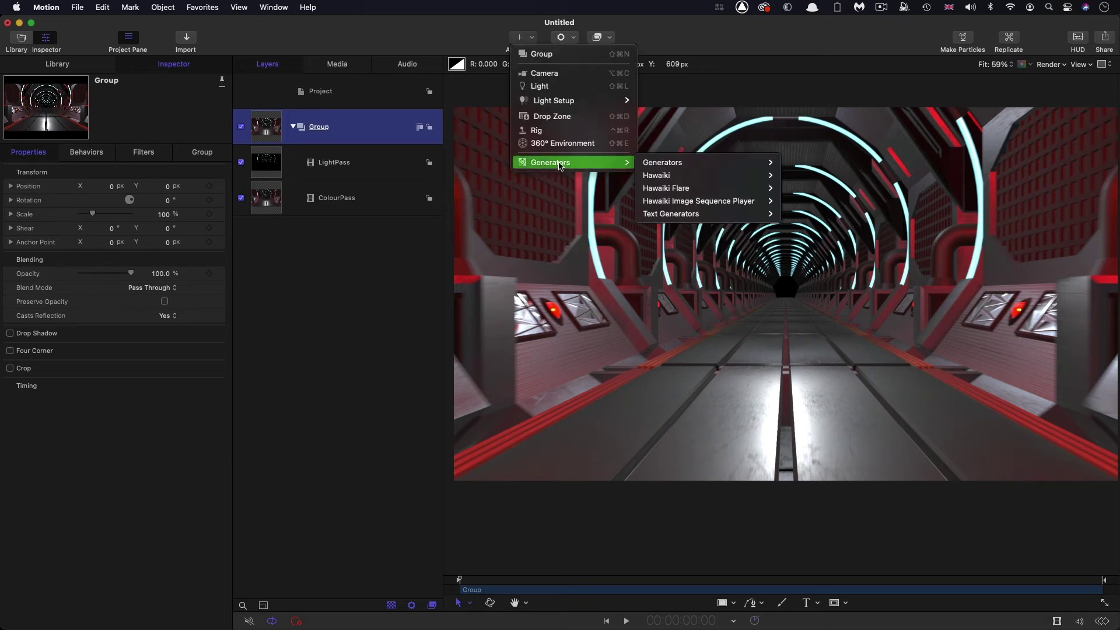
mouse_move(758, 163)
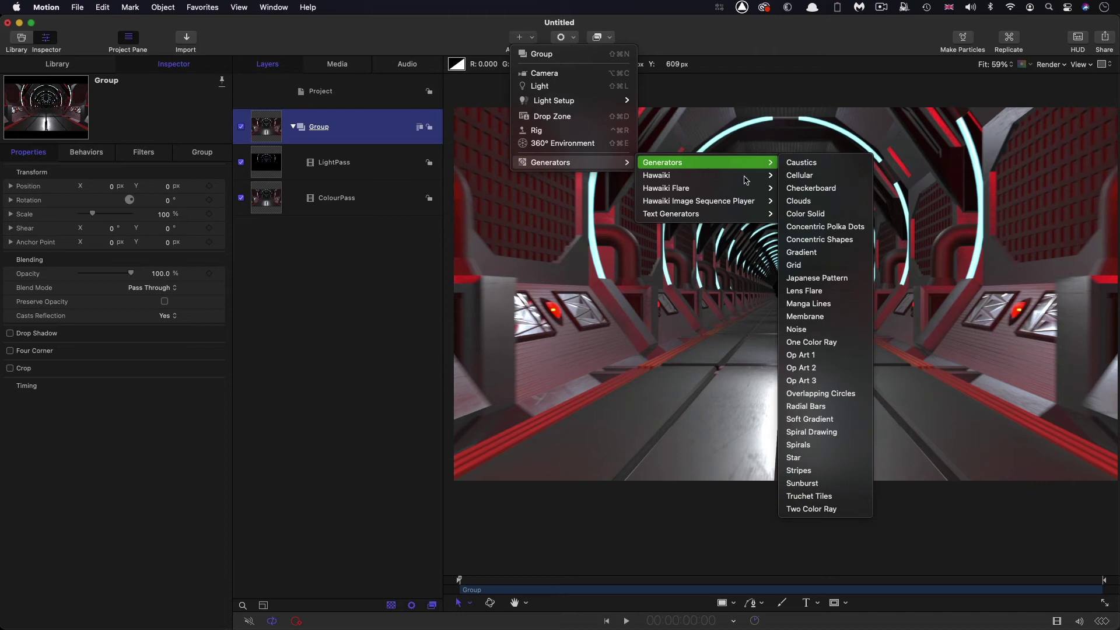
left_click(863, 291)
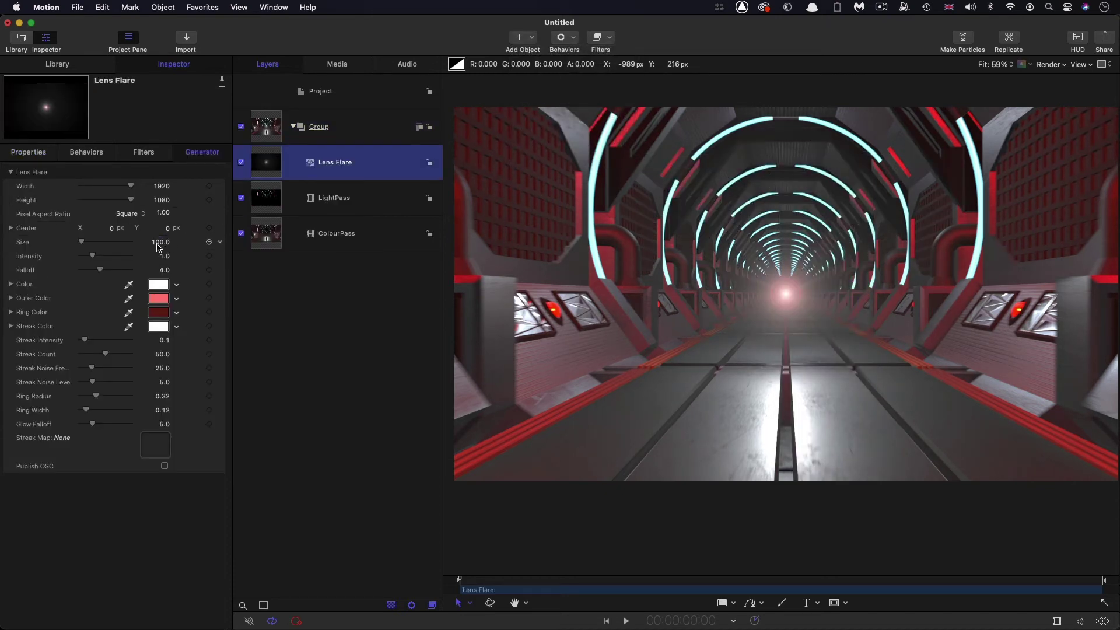
left_click_drag(165, 228, 165, 220)
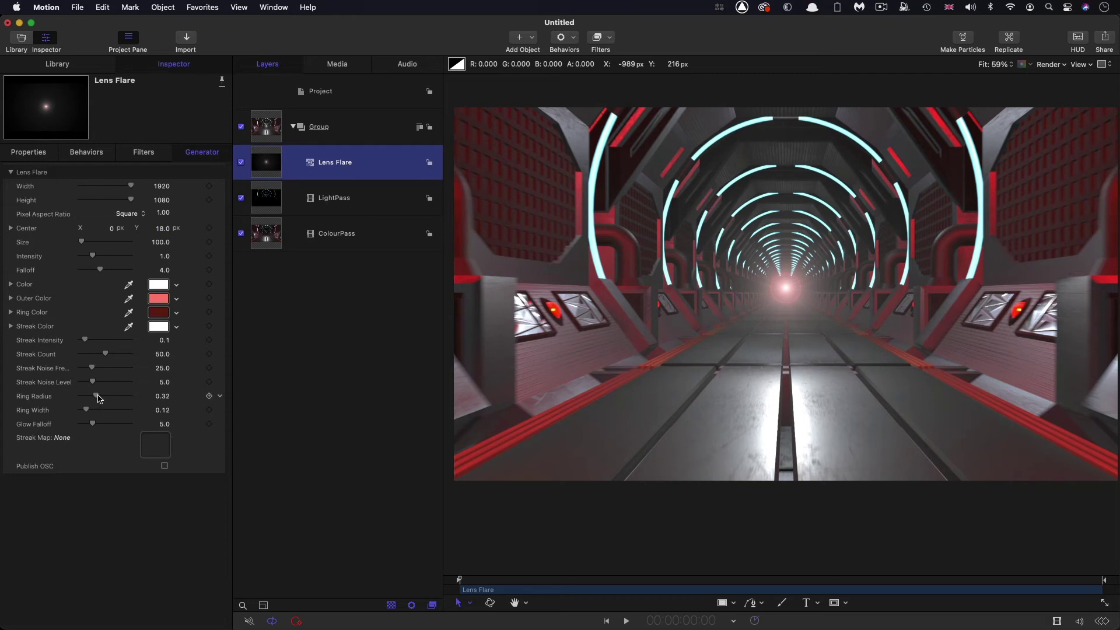
- Set the lens flare's ring radius to 0, size to 250 and intensity to 1.25
left_click_drag(98, 398, 2, 383)
left_click_drag(160, 244, 160, 243)
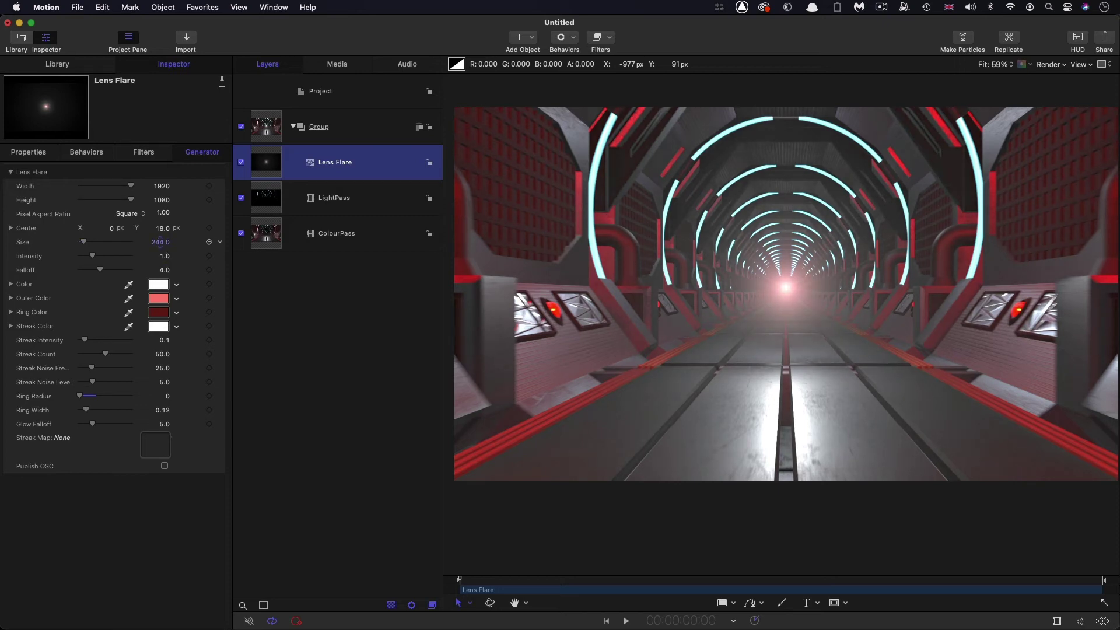
left_click_drag(164, 257, 163, 256)
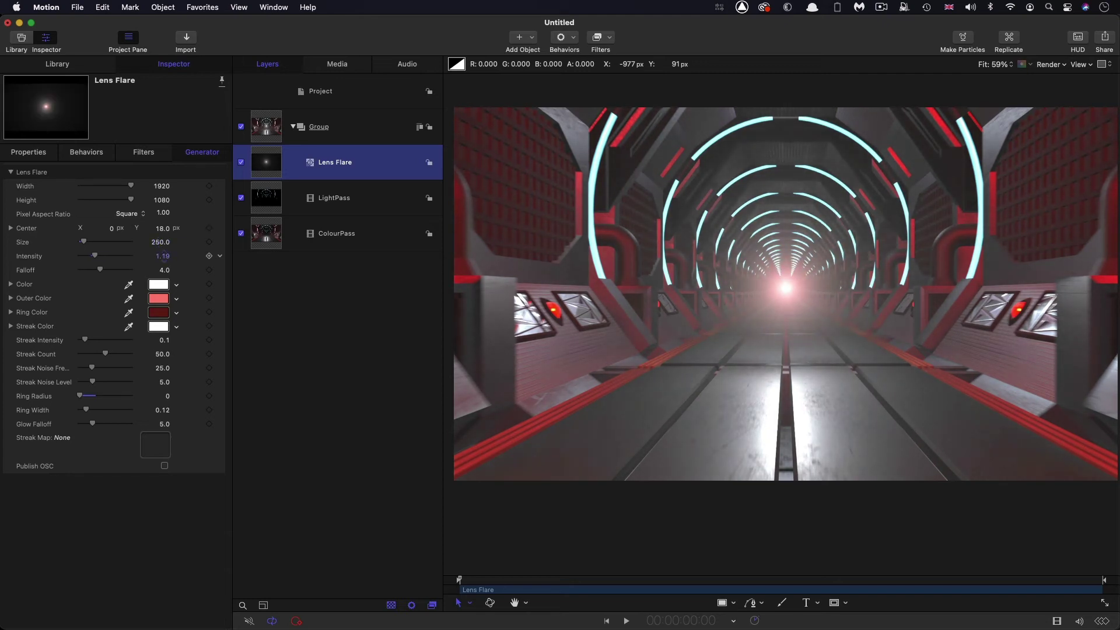
left_click(168, 256)
type("1.")
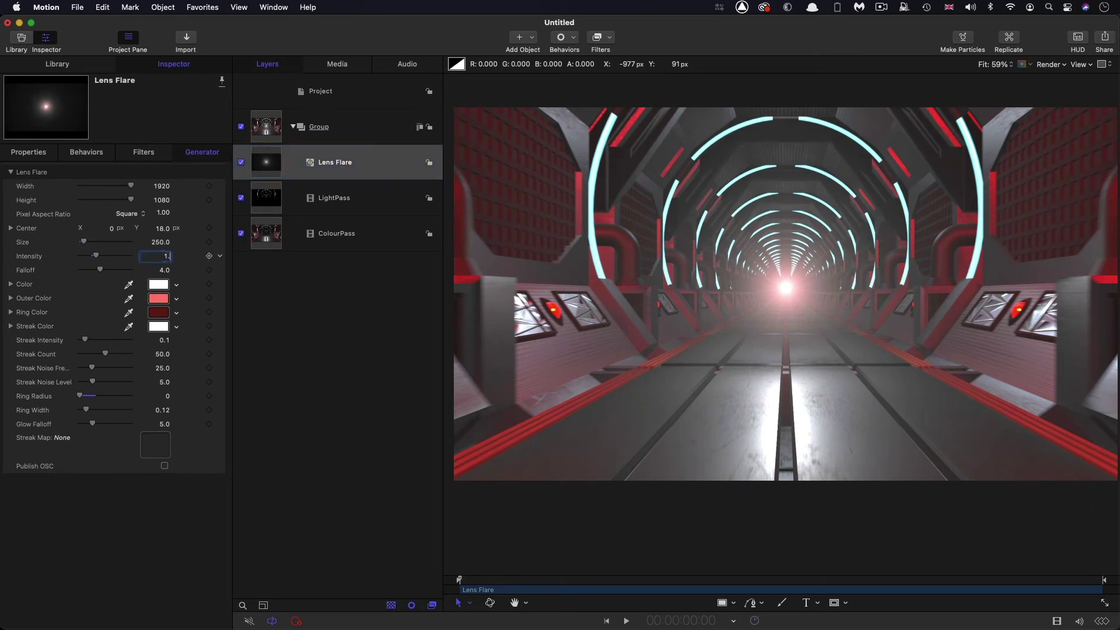
key("Return")
- Change the lens flare's outer colour to a pale lavender blue
left_click(160, 300)
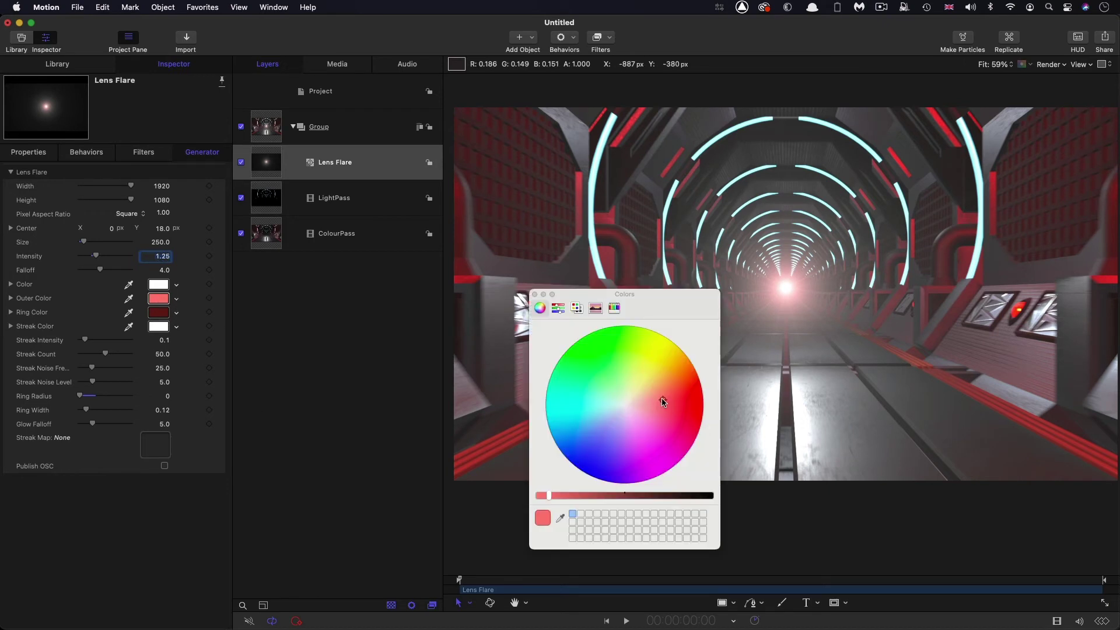
left_click_drag(663, 402, 616, 421)
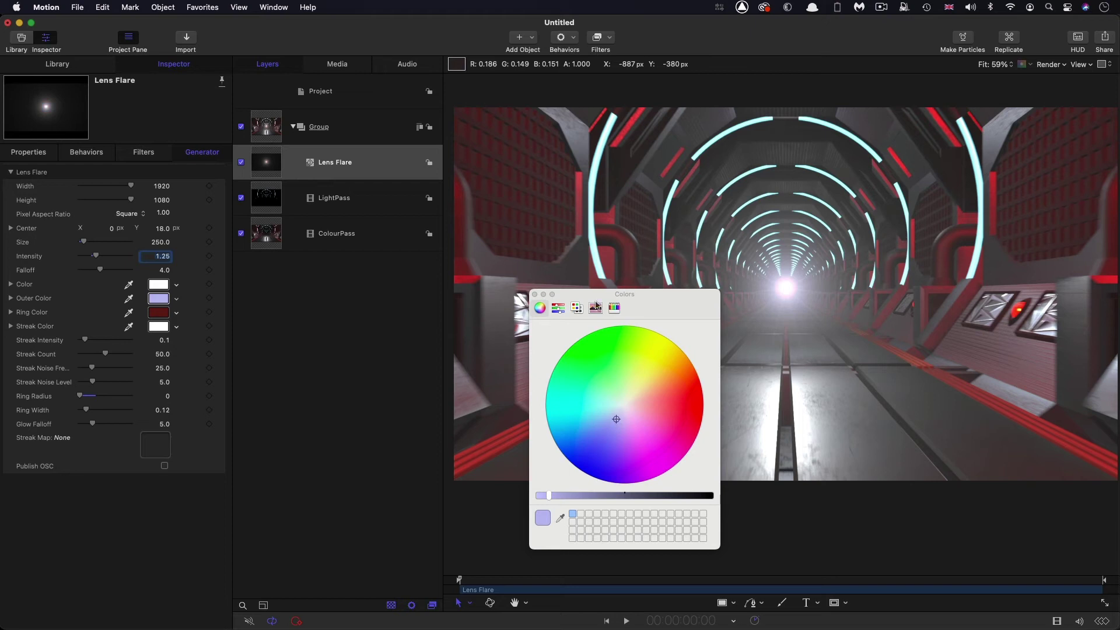
left_click(535, 295)
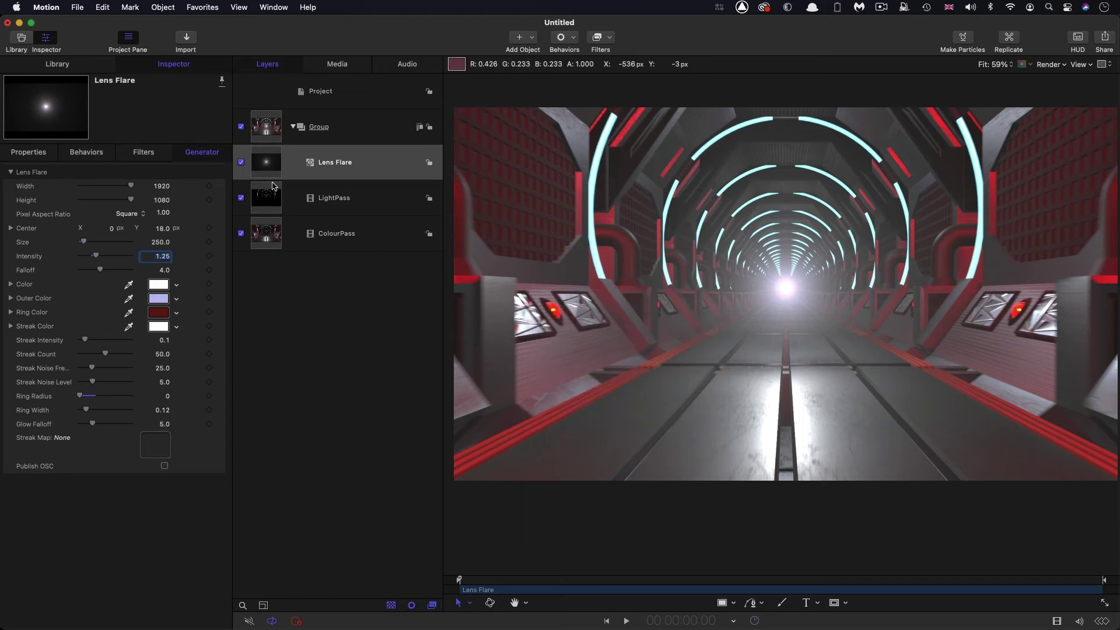
- Move the LightPass layer above the Lens Flare and set its blend mode to Normal
left_click(271, 201)
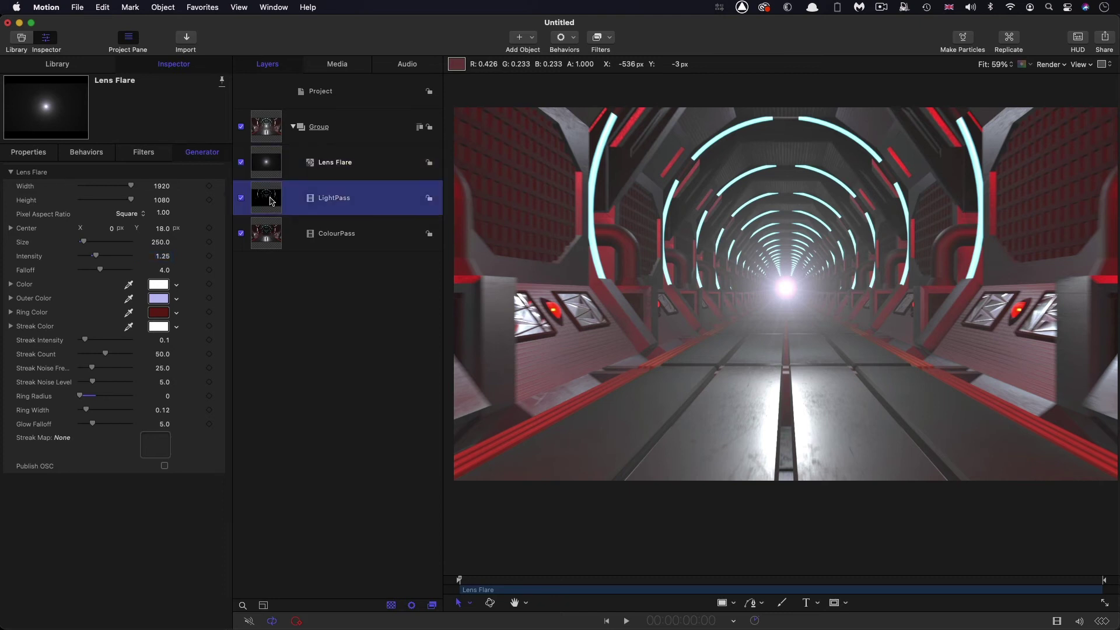
left_click_drag(267, 205, 272, 175)
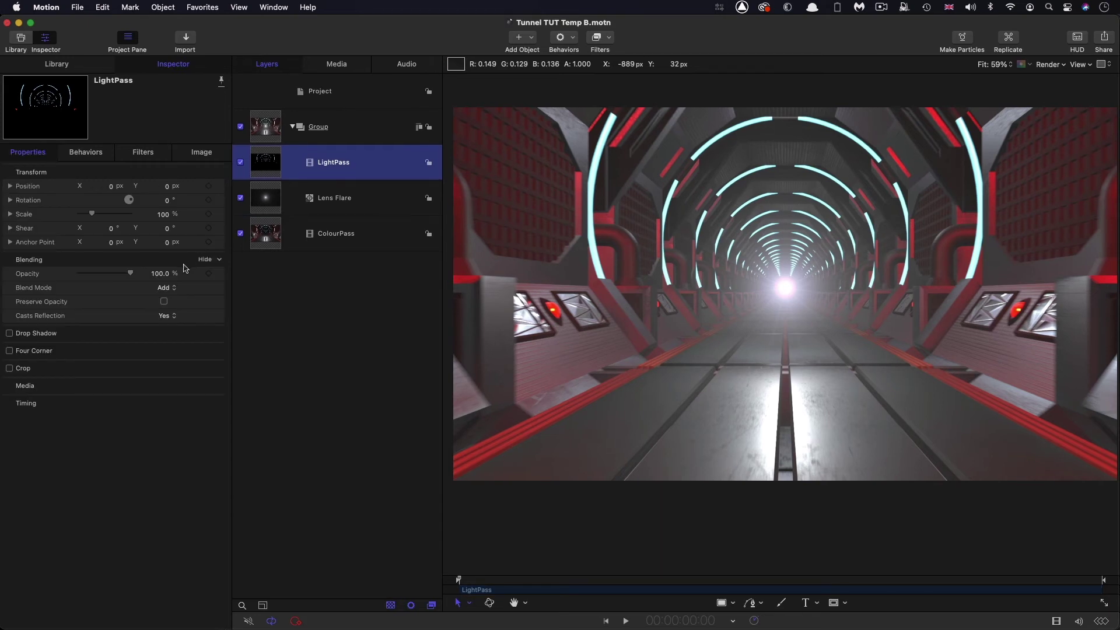
left_click(164, 289)
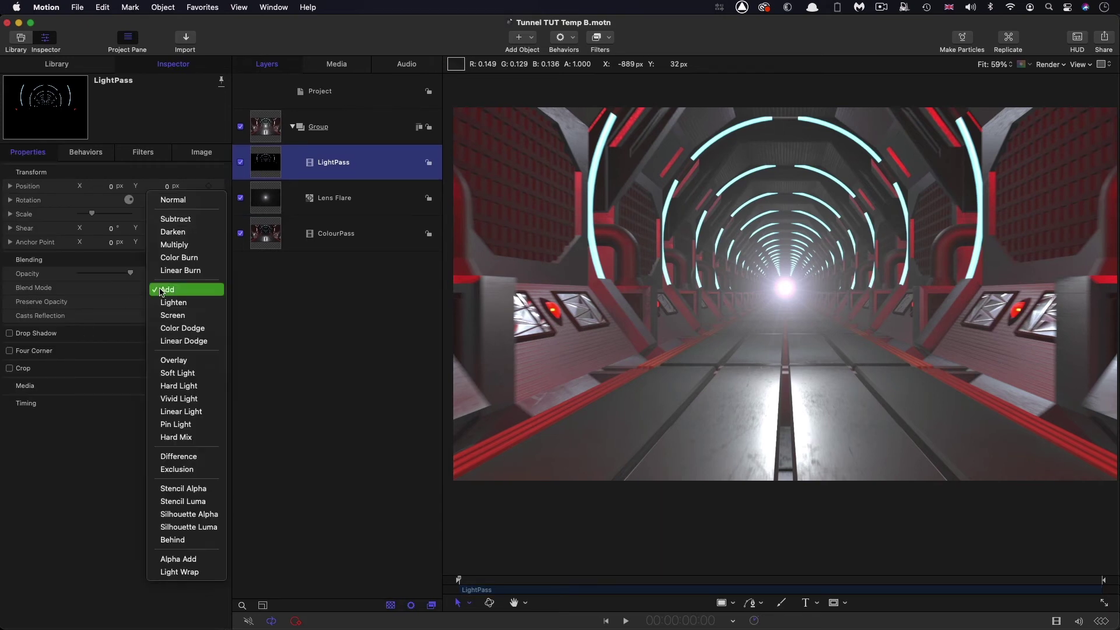
left_click(190, 200)
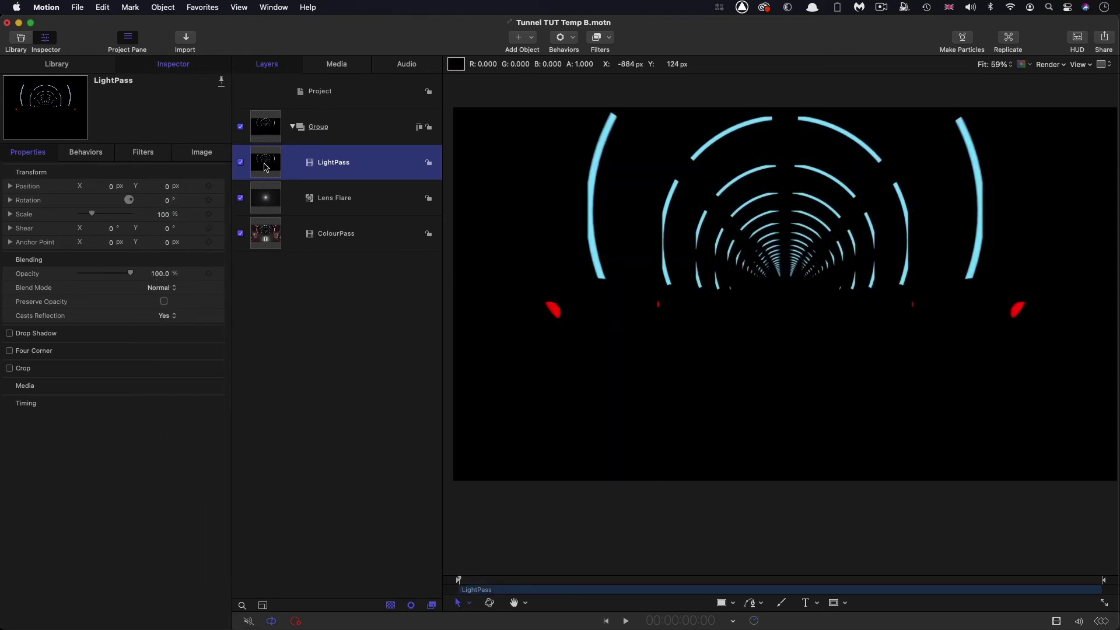
- Add a Channel Mixer filter to LightPass and set its Alpha - Alpha value to 0
left_click(609, 36)
mouse_move(718, 93)
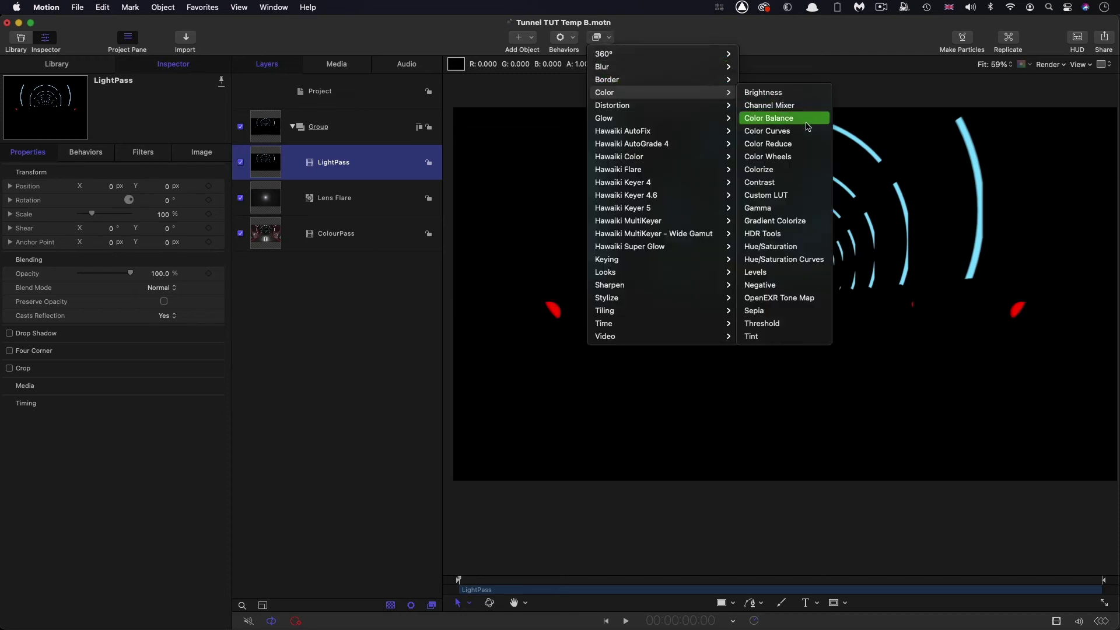
left_click(797, 106)
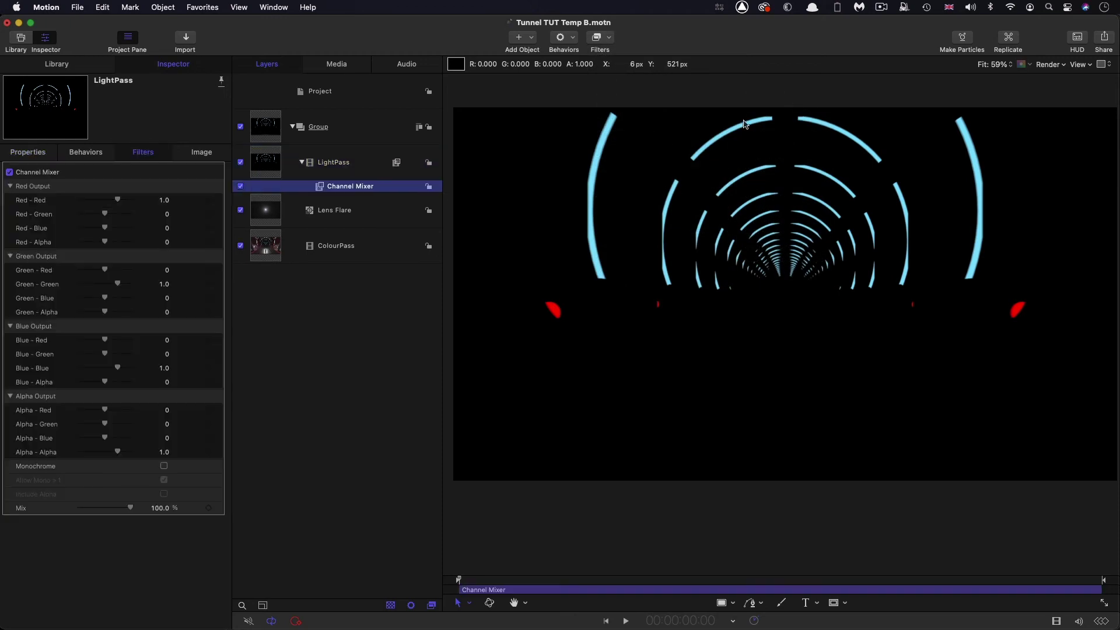
left_click(165, 453)
double_click(165, 453)
type("0")
key("Return")
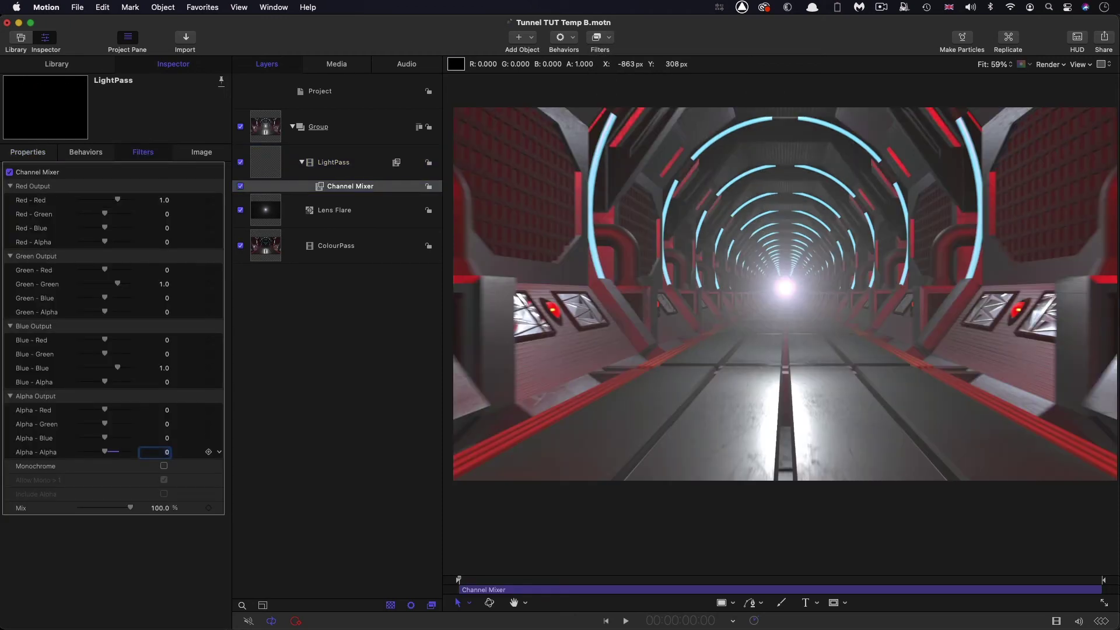
- Set the Channel Mixer's Alpha - Green and Alpha - Blue to -2 and Alpha - Red to 1, and hide the Lens Flare and ColourPass layers
left_click_drag(105, 424, 4, 423)
left_click_drag(105, 438, 2, 430)
left_click(109, 412)
left_click_drag(105, 411, 120, 410)
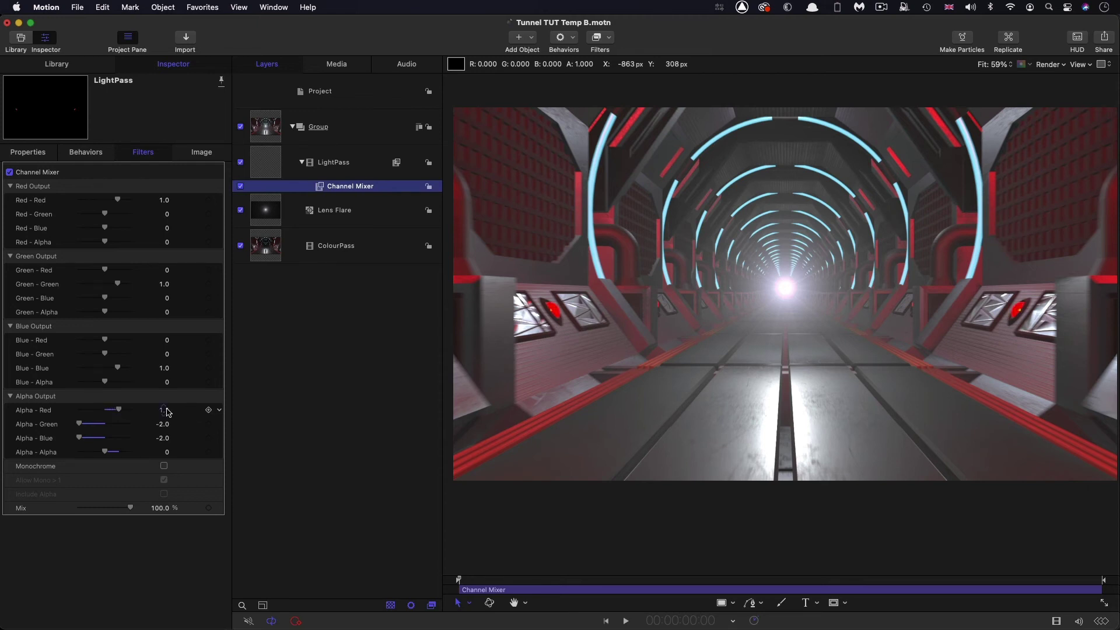
left_click(240, 210)
left_click(241, 246)
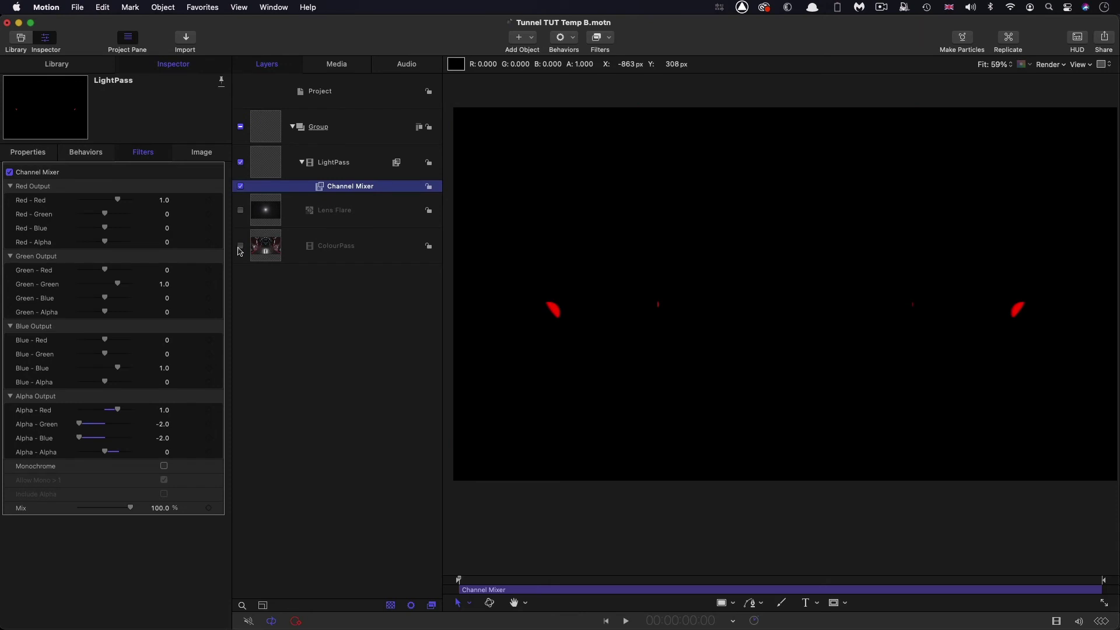
- Show the ColourPass and Lens Flare layers again and add a Neon glow filter to LightPass
left_click(240, 245)
left_click(241, 211)
left_click(273, 162)
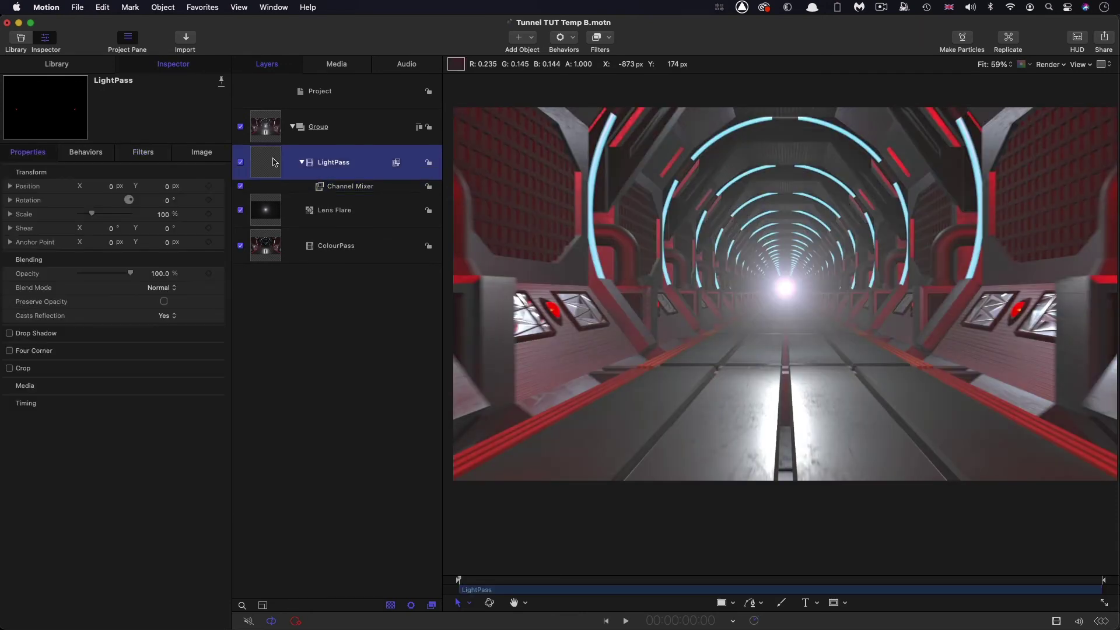
left_click(610, 37)
mouse_move(700, 118)
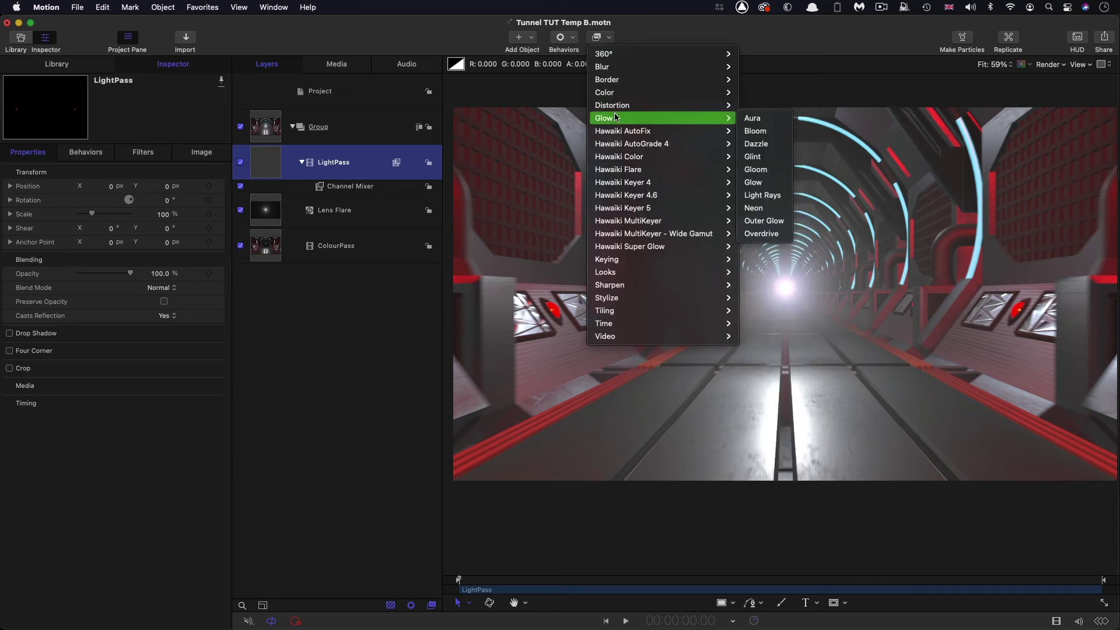
left_click(754, 208)
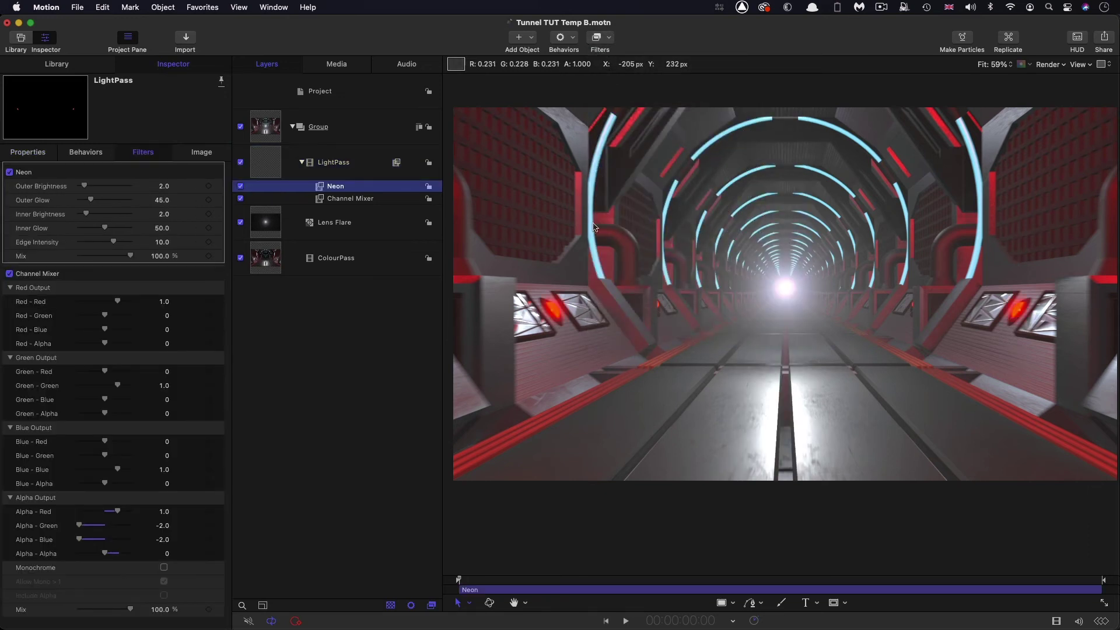
- Set the Neon filter's Outer Brightness to 7, compare the glow off and on, and preview it in playback
type("7")
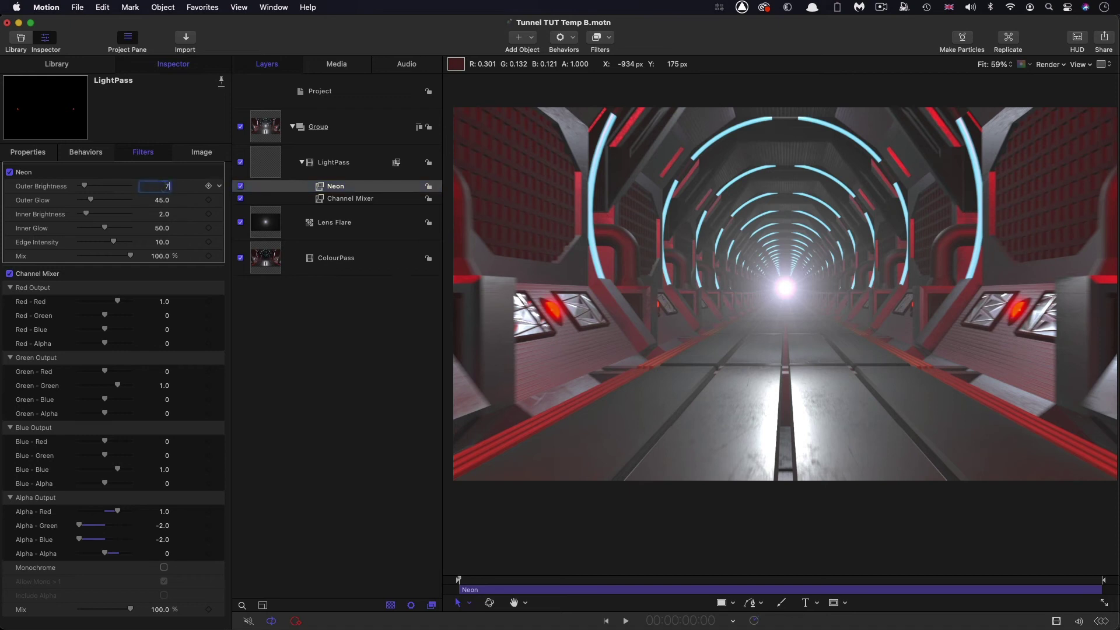
key("Return")
left_click(240, 186)
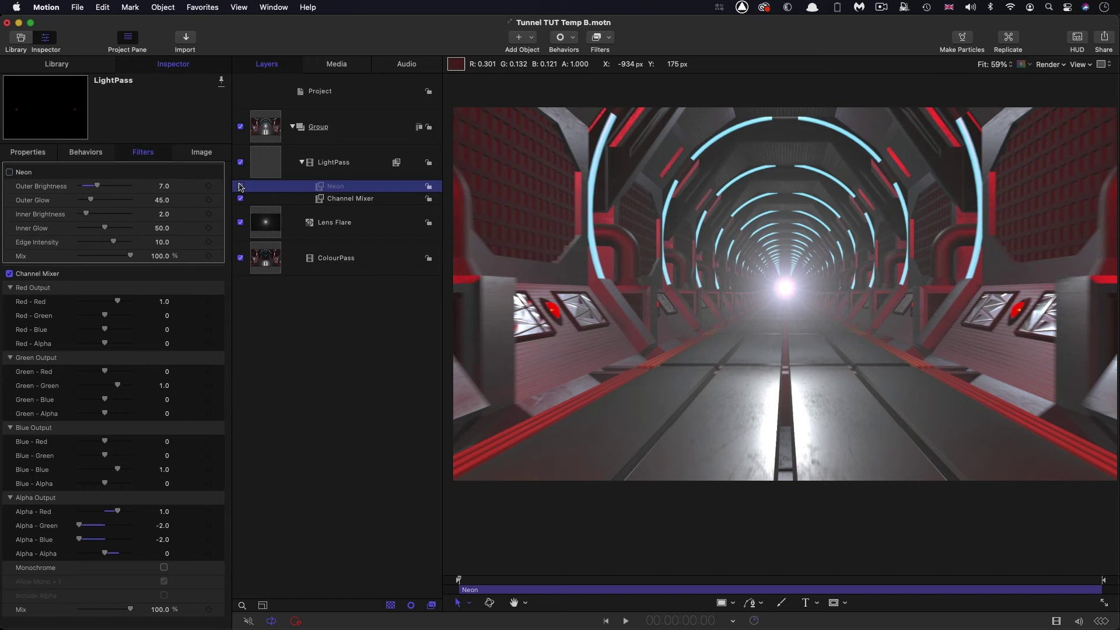
left_click(241, 186)
key("space")
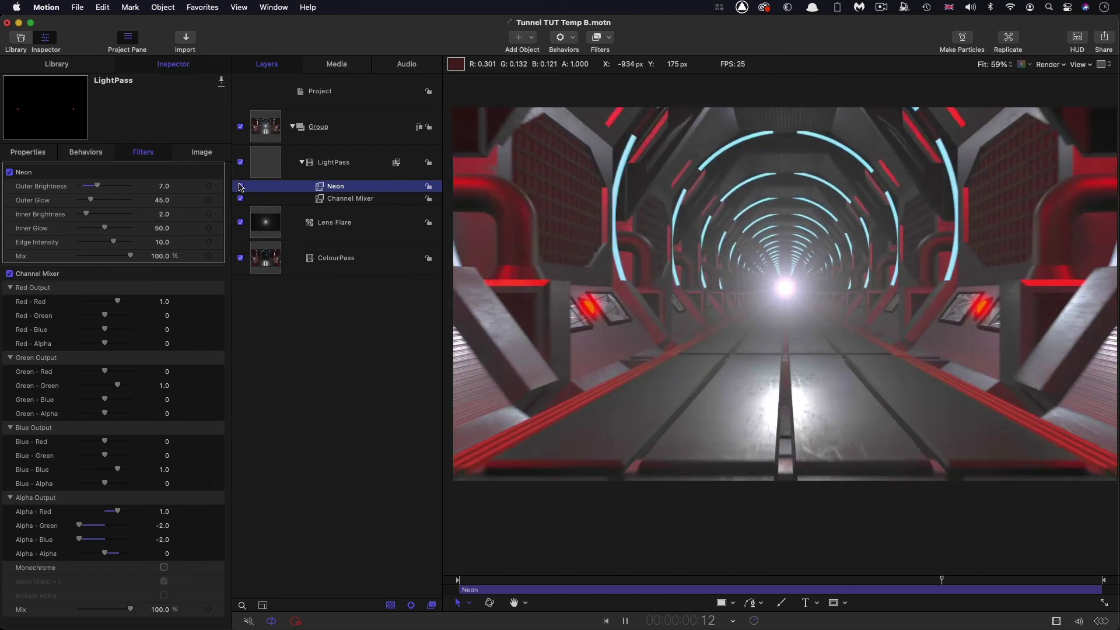
- Duplicate the LightPass layer and isolate the copy by hiding all other layers and disabling its Neon filter
left_click(269, 165)
key("space")
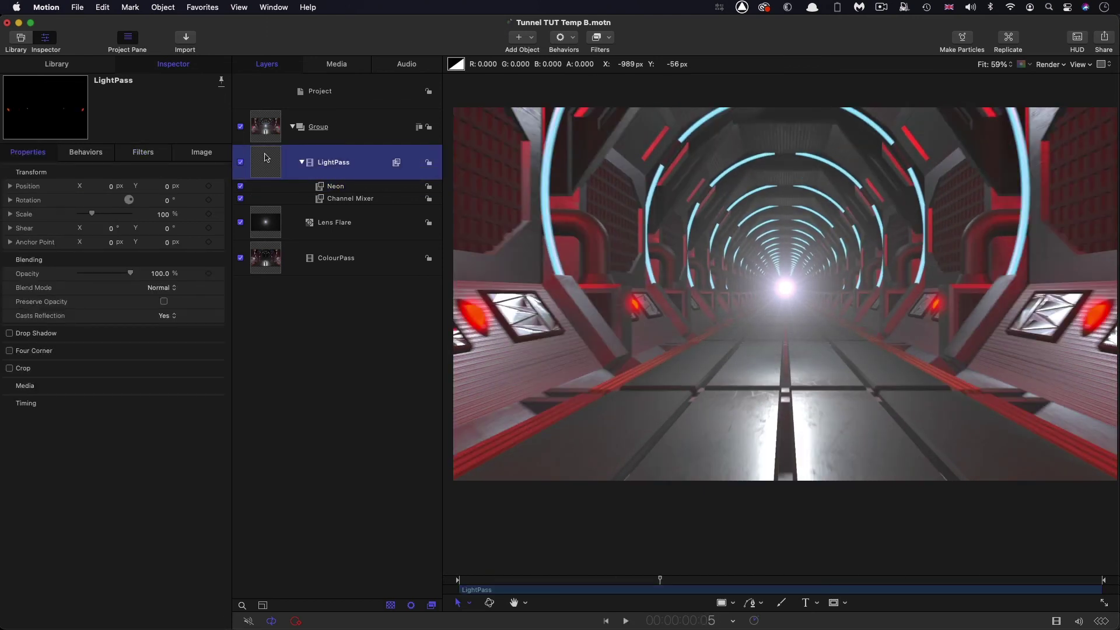
right_click(265, 158)
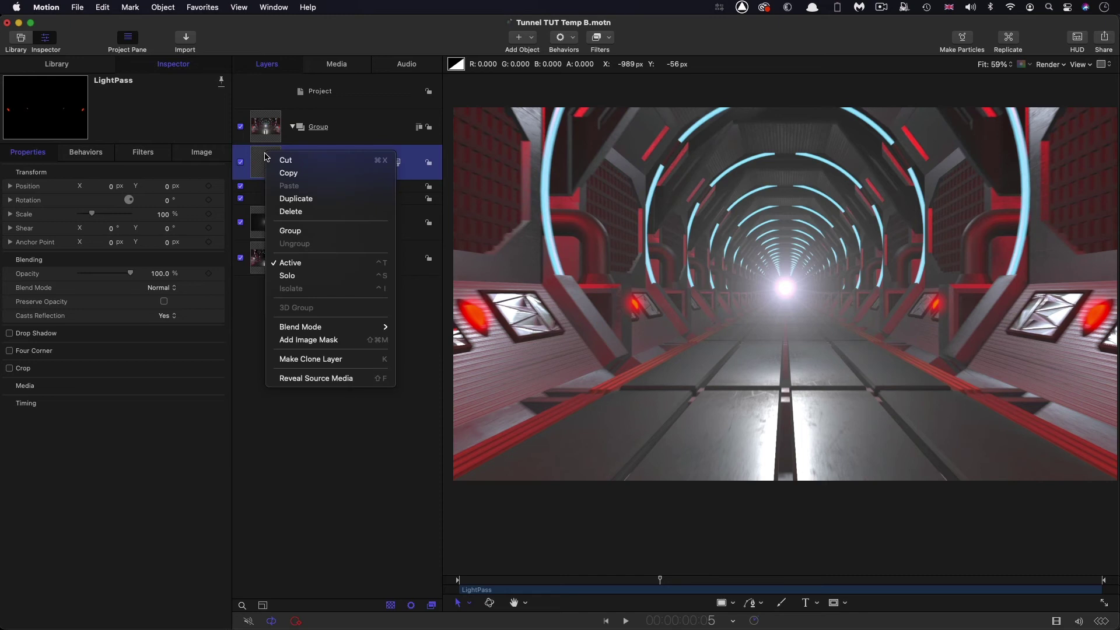
left_click(310, 199)
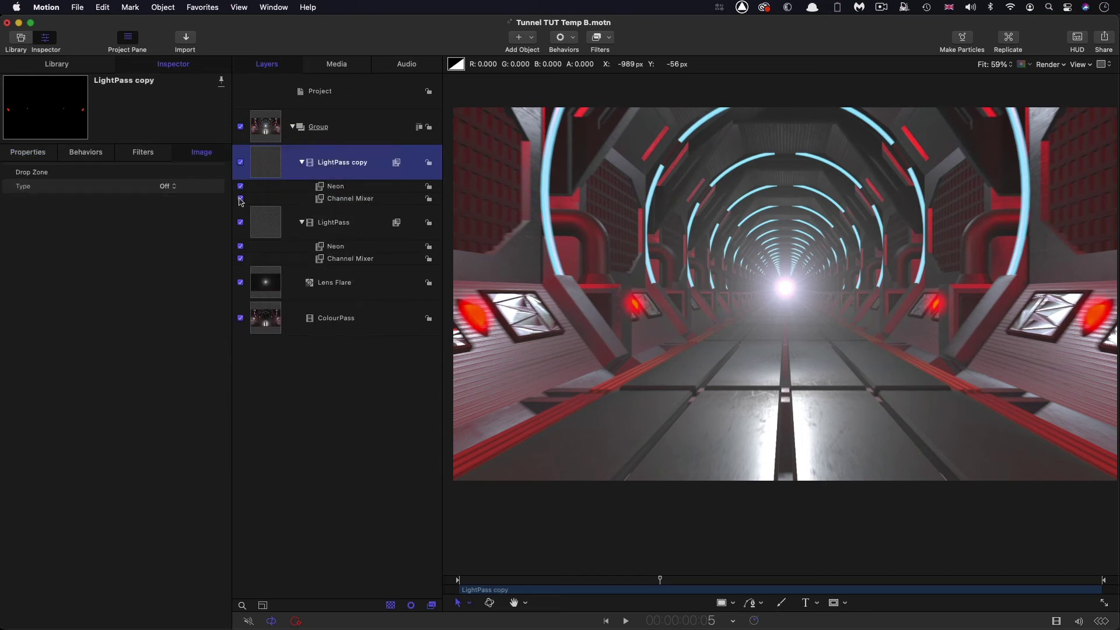
mouse_move(242, 224)
left_mouse_down()
mouse_move(241, 333)
mouse_move(243, 227)
left_mouse_up()
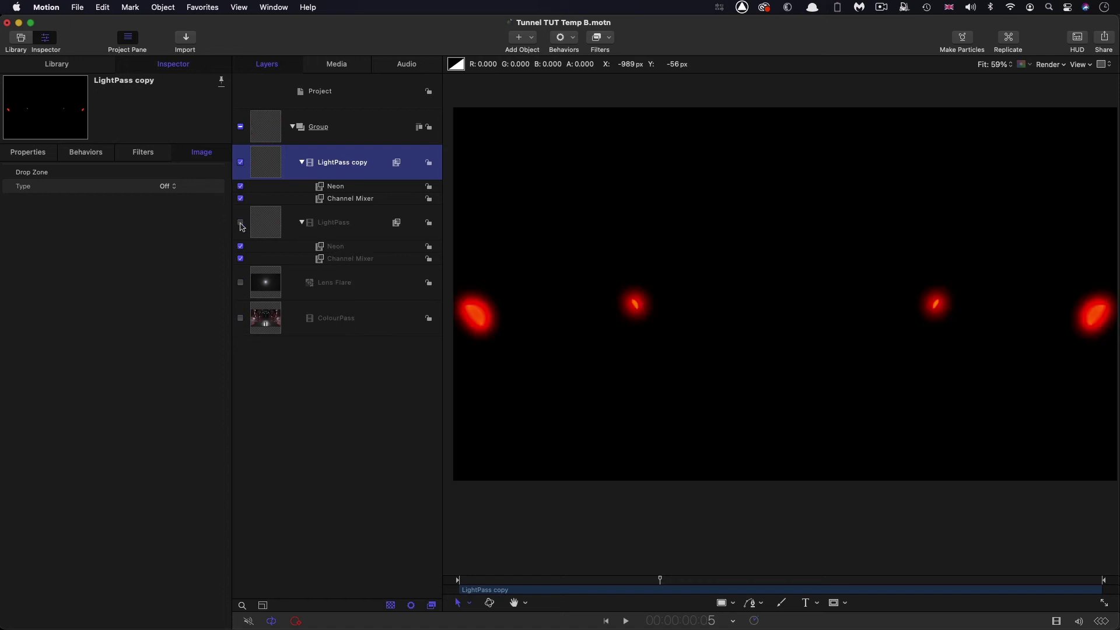
left_click(241, 187)
- In the LightPass copy's Channel Mixer, set Alpha - Red to -2 and both Alpha - Blue and Alpha - Green to 2
left_click(330, 200)
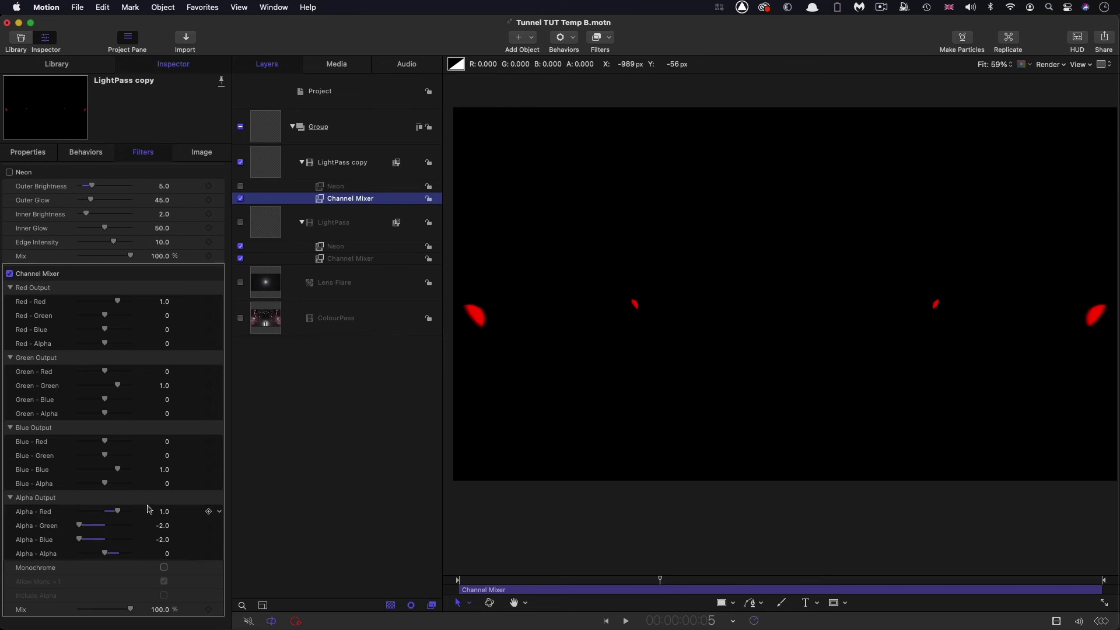
left_click_drag(118, 512, 2, 503)
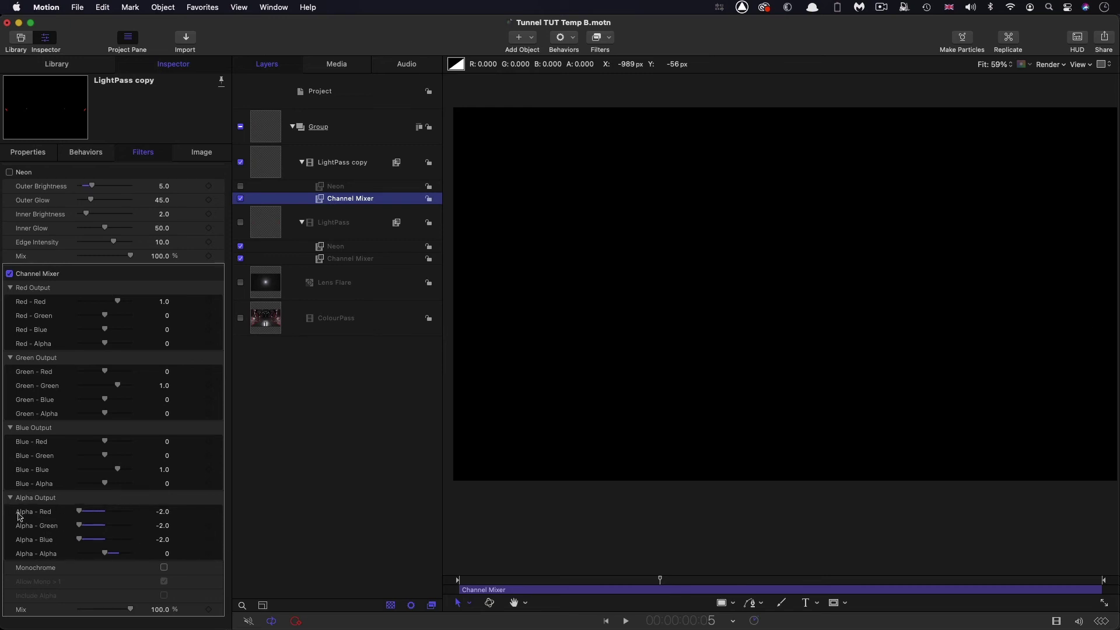
left_click_drag(79, 539, 168, 547)
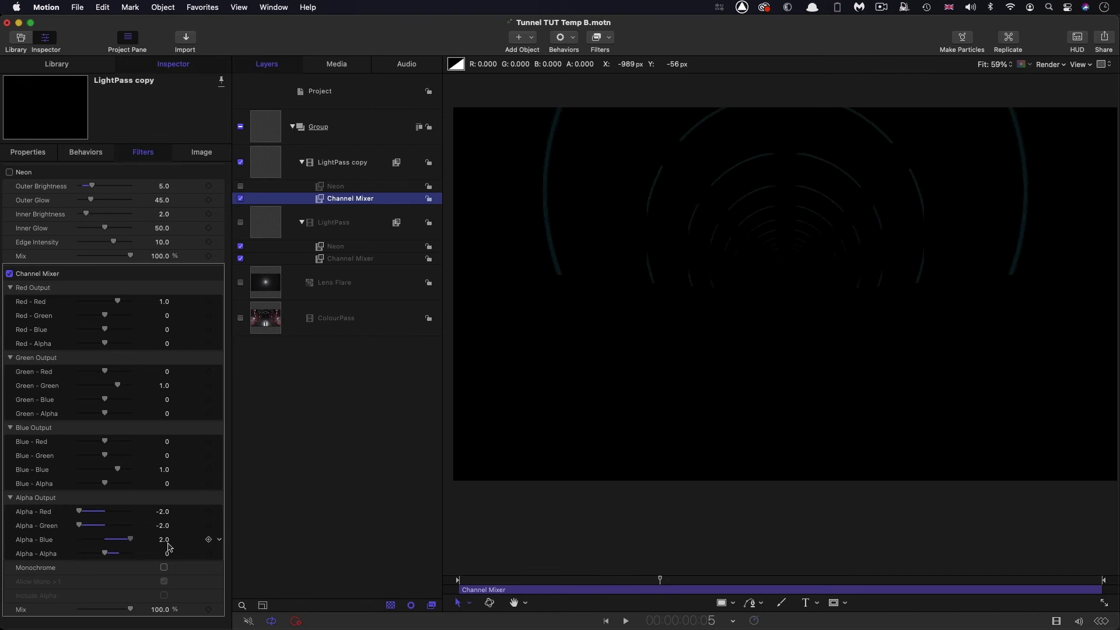
left_click_drag(106, 526, 170, 528)
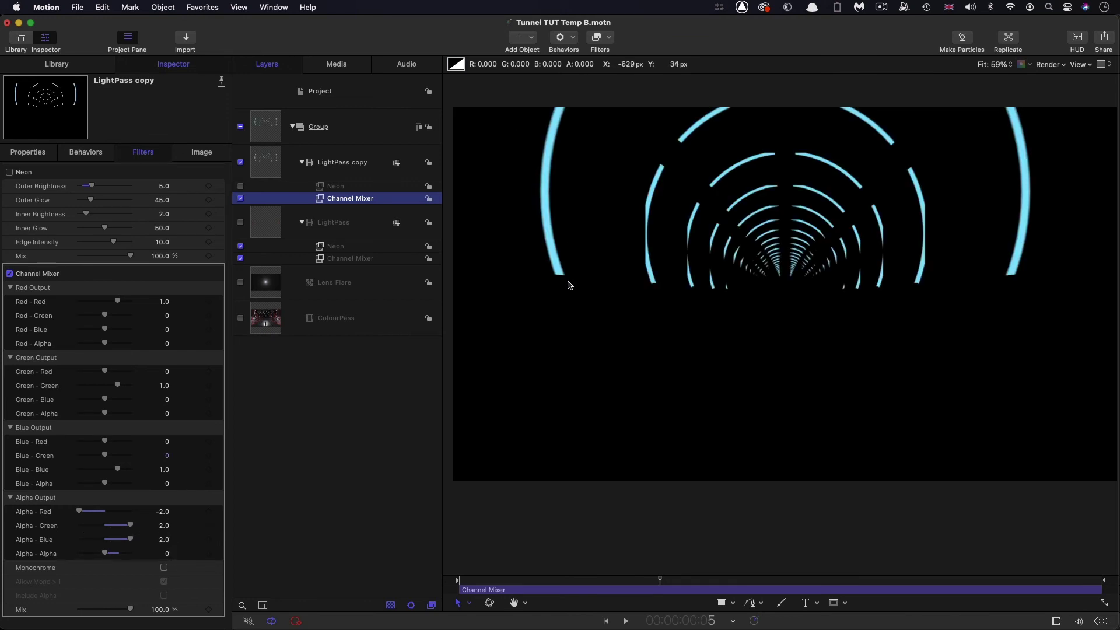
- Re-enable the Neon filter on LightPass copy and show the LightPass, Lens Flare and ColourPass layers
left_click(240, 186)
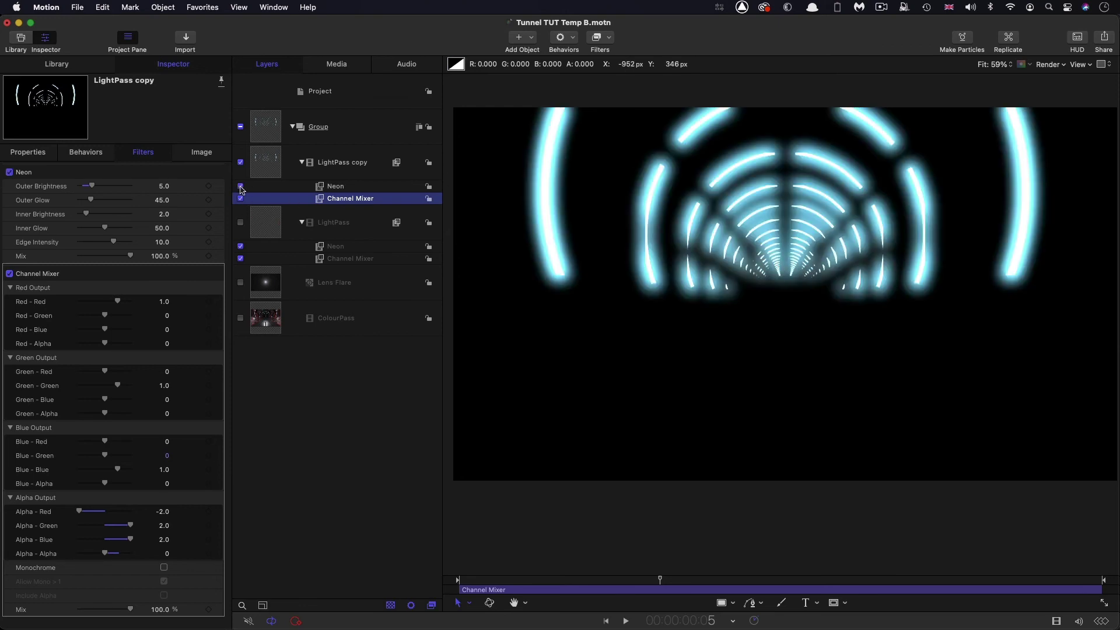
left_click(240, 223)
left_click(241, 283)
left_click(241, 318)
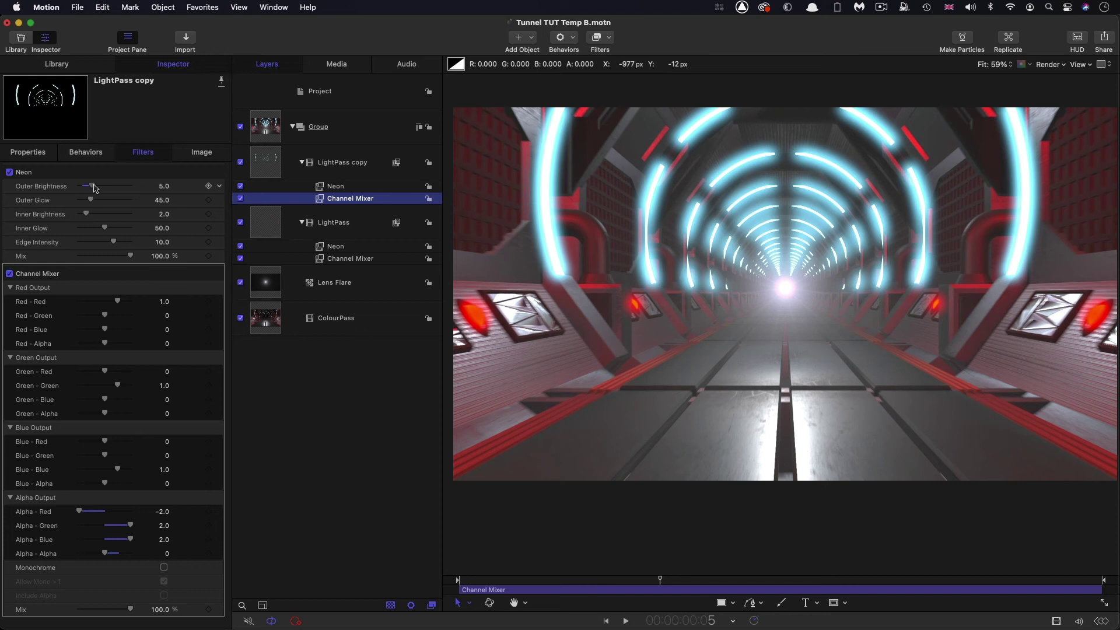
- Reduce the LightPass copy's Neon Outer Brightness to 1 and its Mix to 20%
left_click_drag(94, 189, 82, 188)
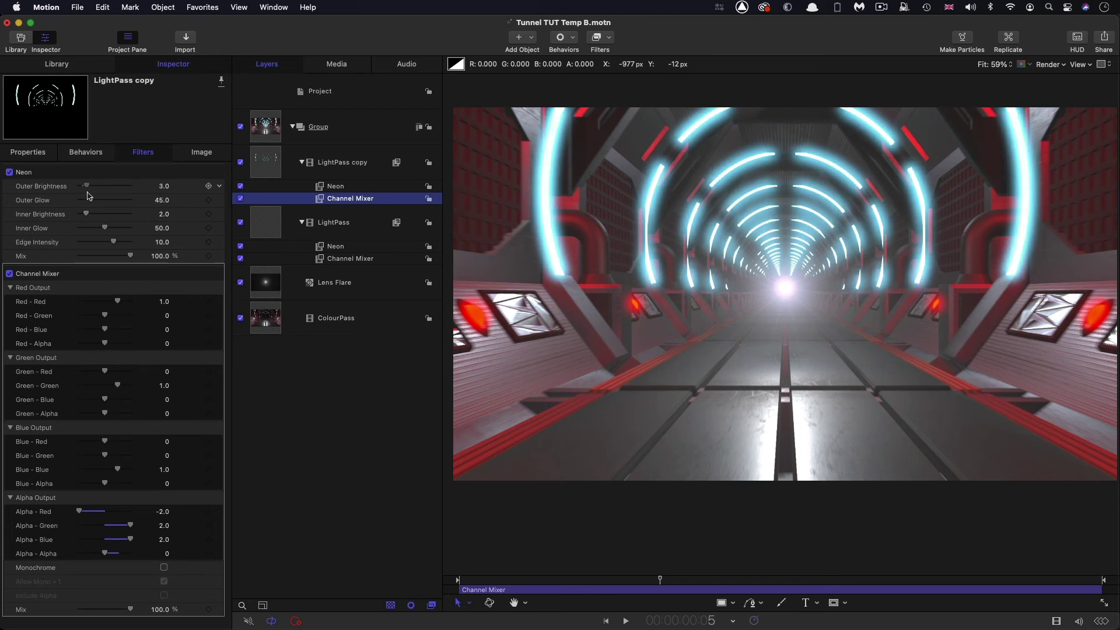
left_click_drag(128, 257, 90, 263)
double_click(165, 257)
type("20")
key("Return")
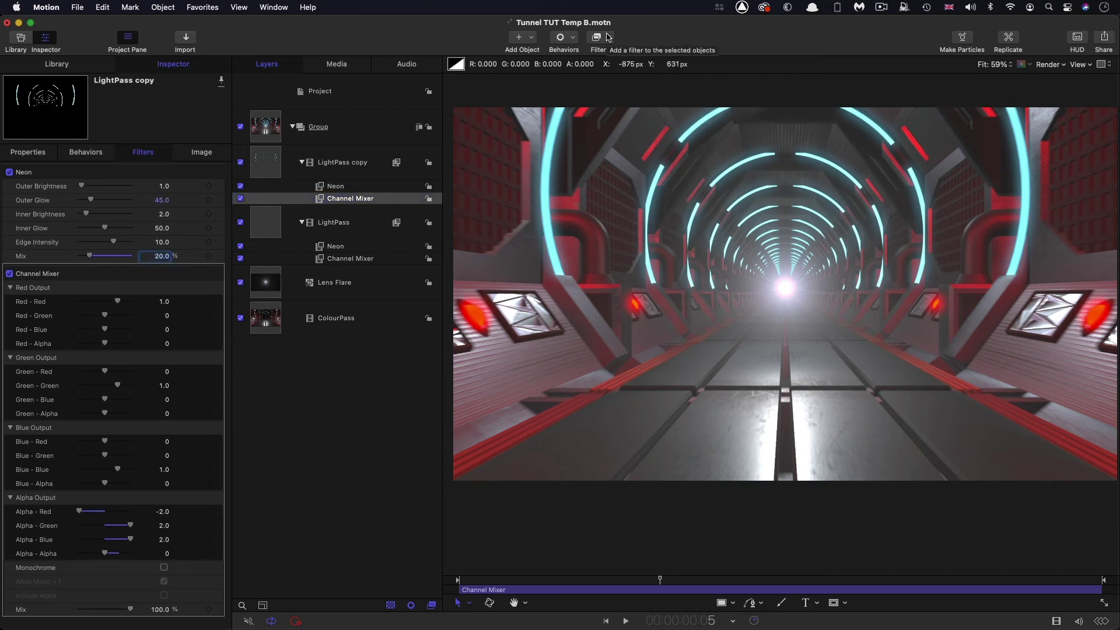
- Add a Color Curves filter to LightPass copy and pull the upper end points of the blue and green curves inward to boost both channels
key("Left")
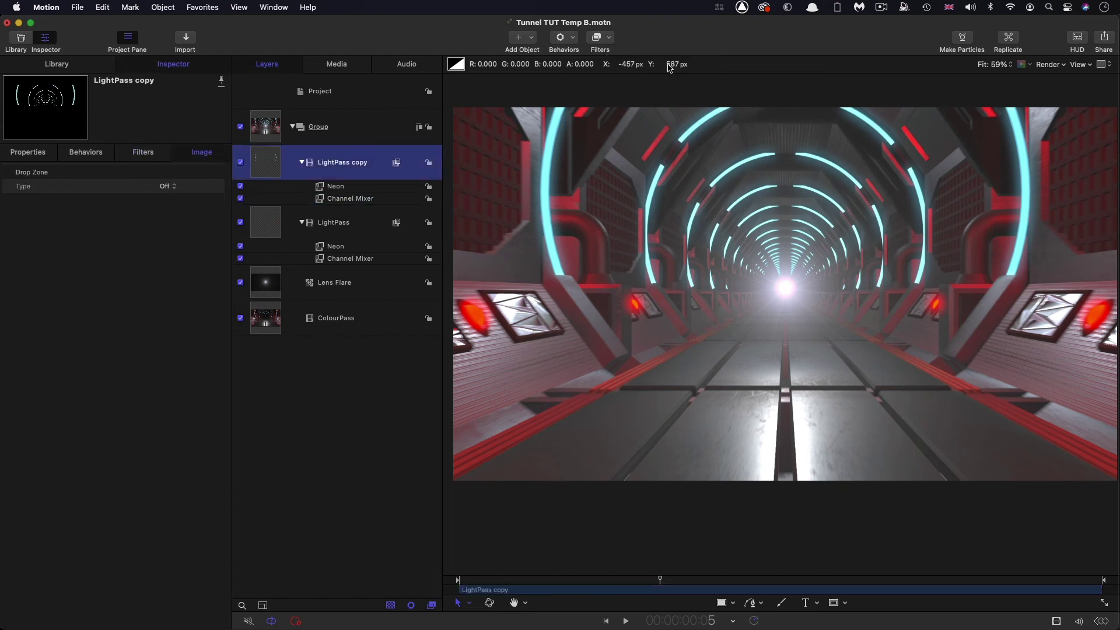
left_click(610, 35)
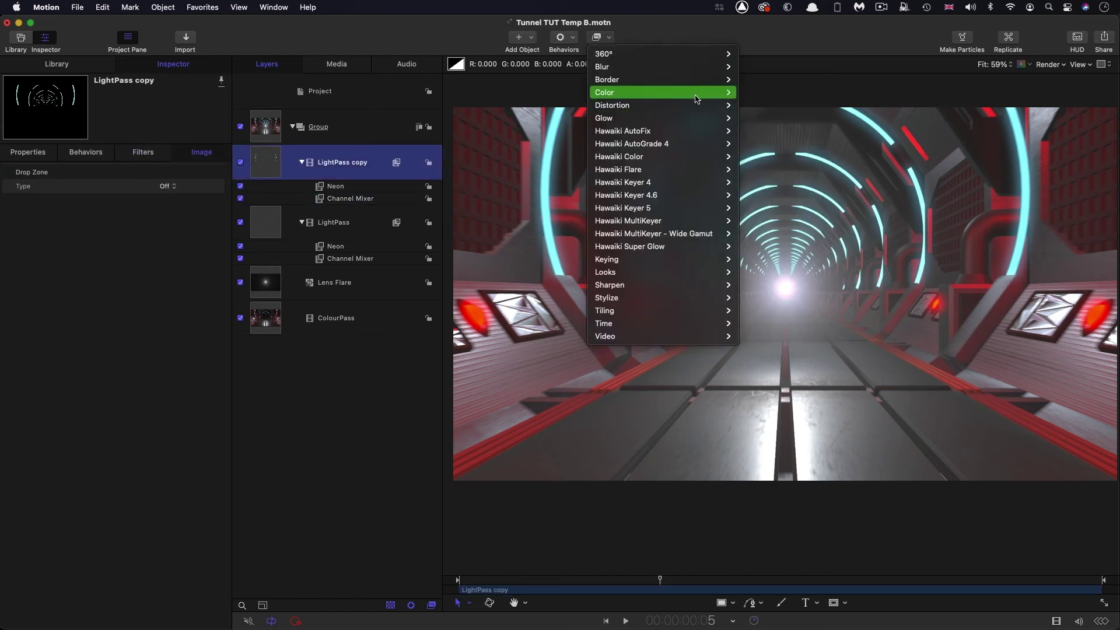
mouse_move(695, 99)
left_click(753, 132)
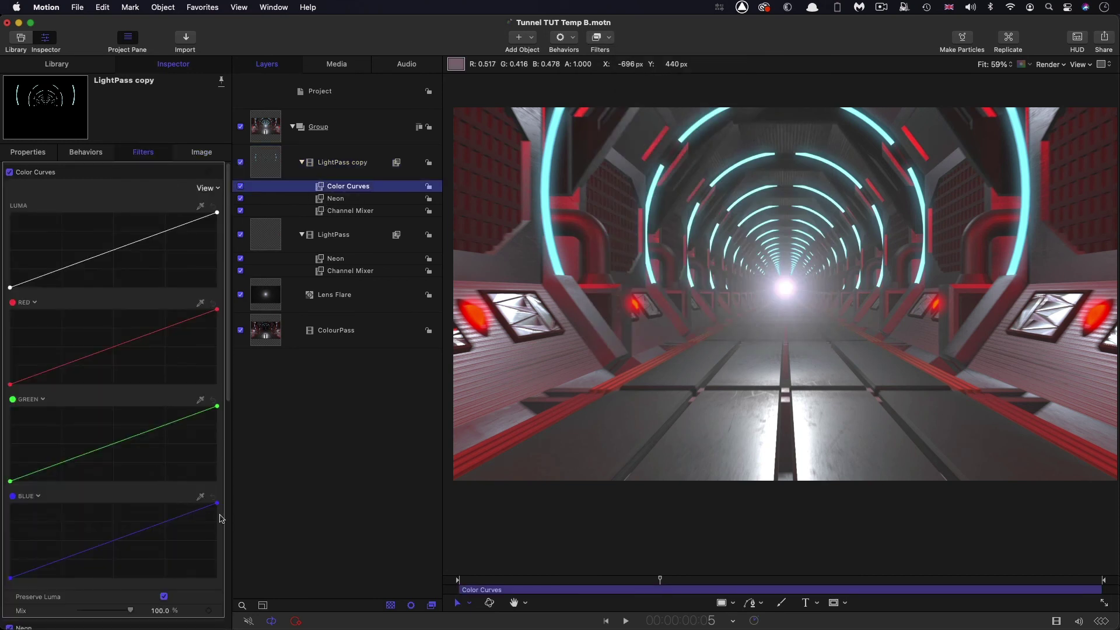
left_click_drag(217, 503, 175, 493)
left_click_drag(217, 406, 178, 407)
left_click(241, 186)
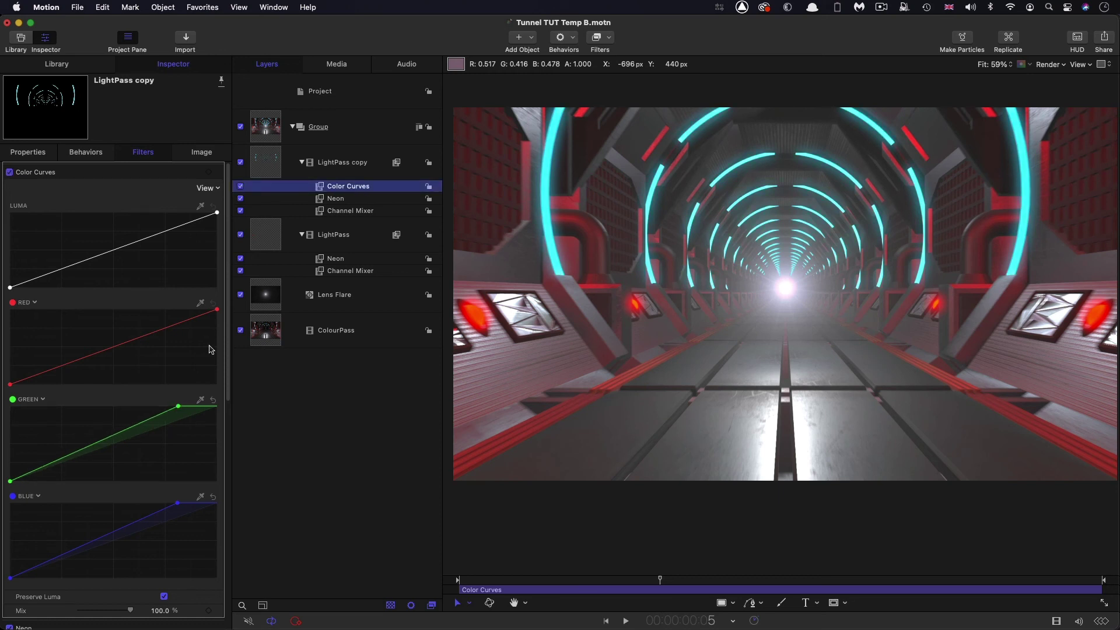
left_click(177, 503)
left_click_drag(177, 504, 169, 504)
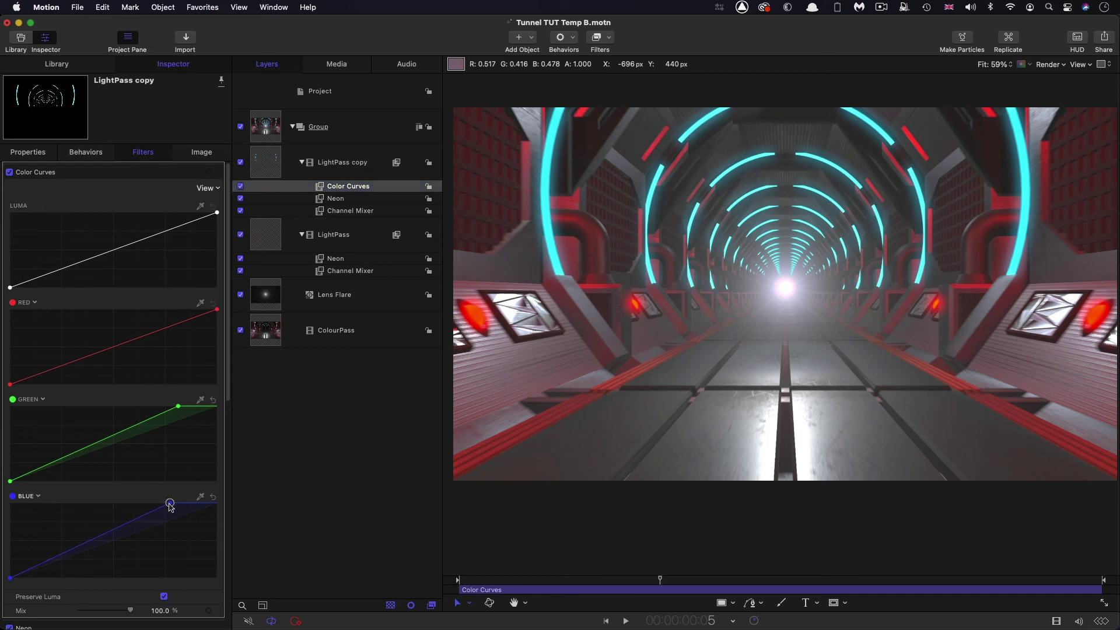
- Preview the animation with and without LightPass copy, and lower the Mix of the original LightPass layer's Neon filter
key("space")
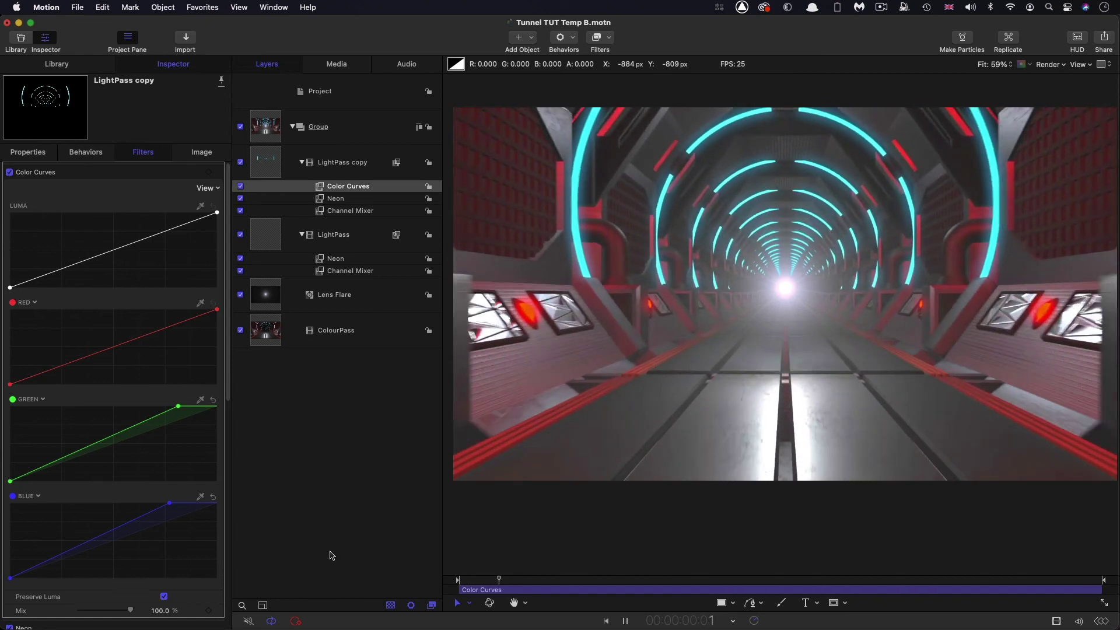
key("space")
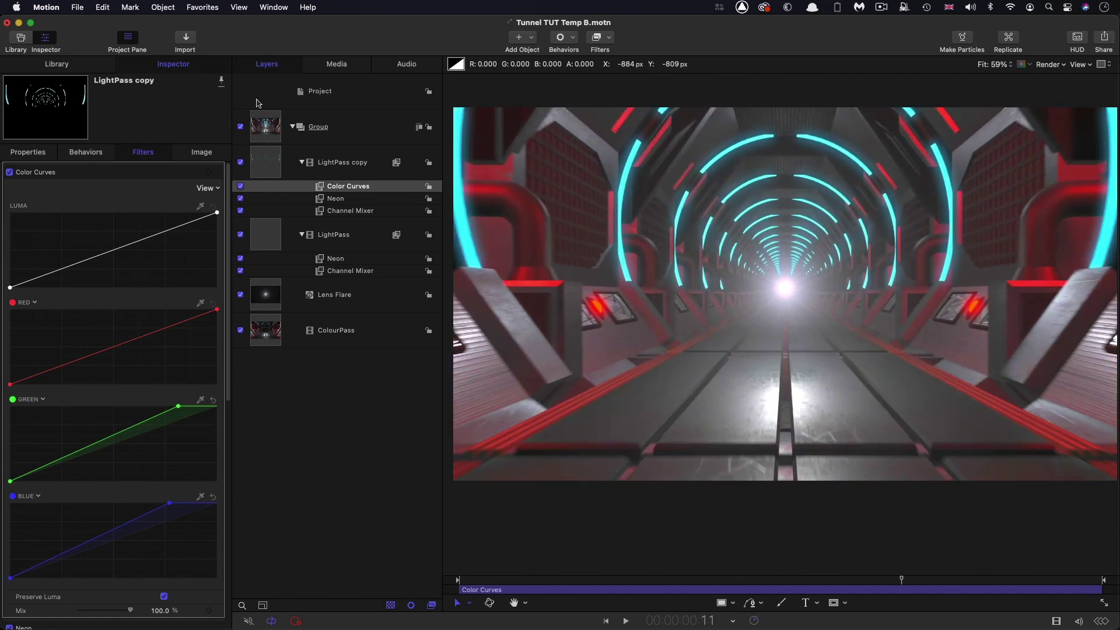
left_click(241, 163)
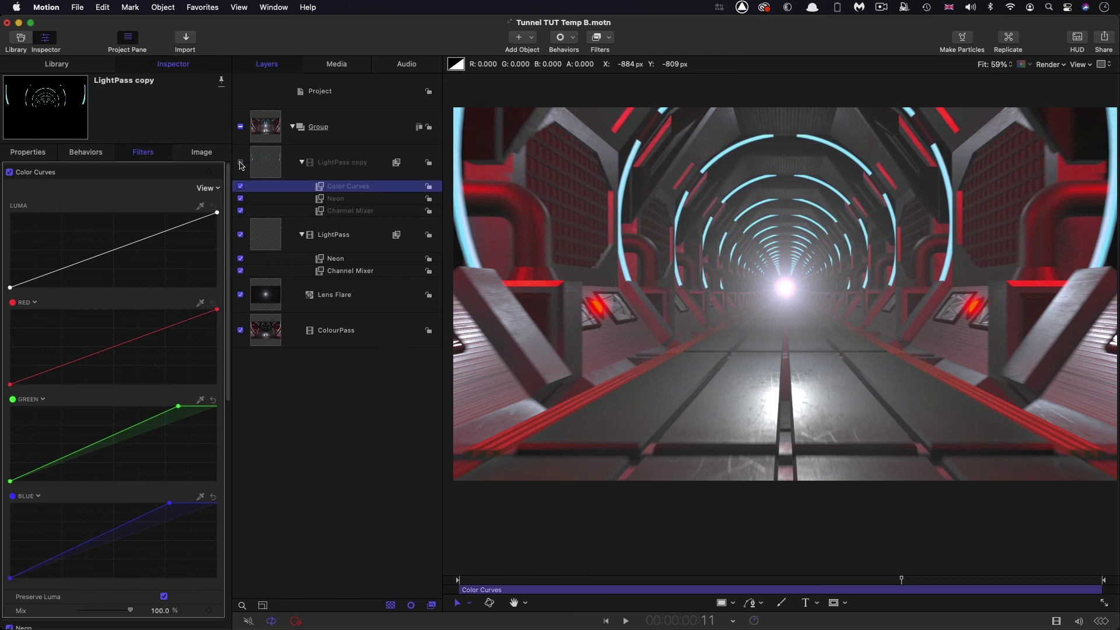
left_click(241, 164)
left_click(331, 260)
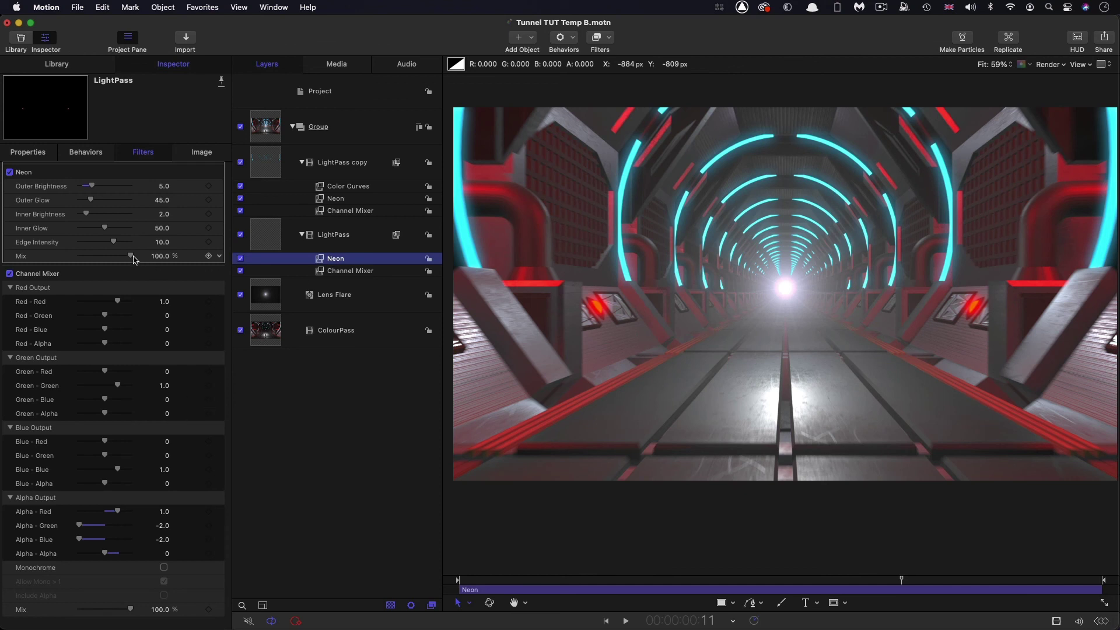
left_click_drag(130, 257, 113, 258)
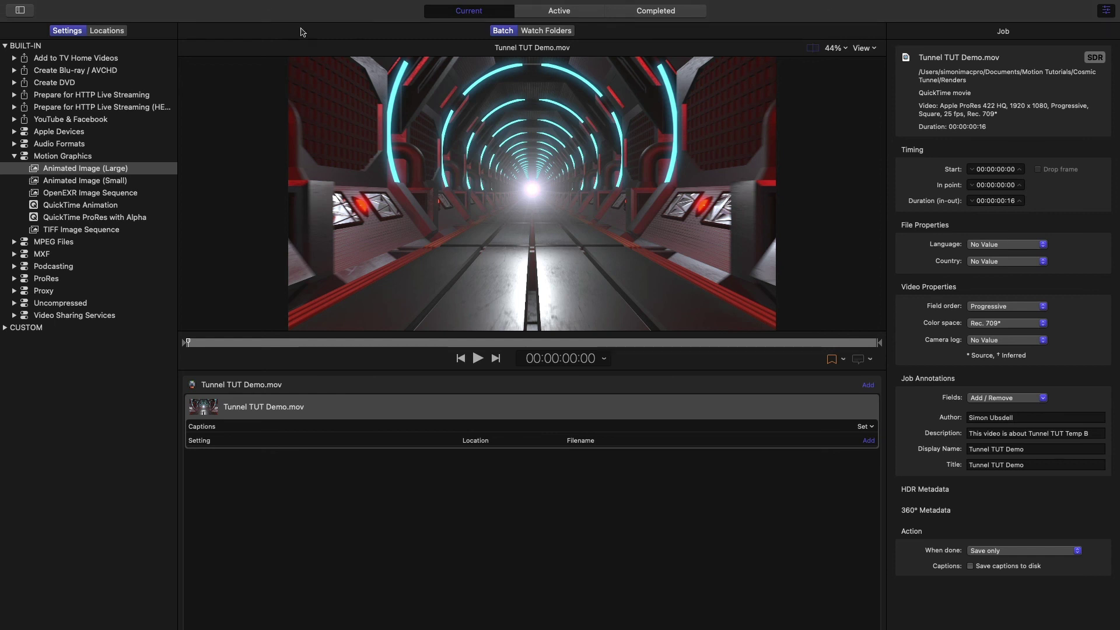
- In Compressor, apply the Motion Graphics preset Animated Image (Large) to the Tunnel TUT Demo.mov job
left_click(35, 169)
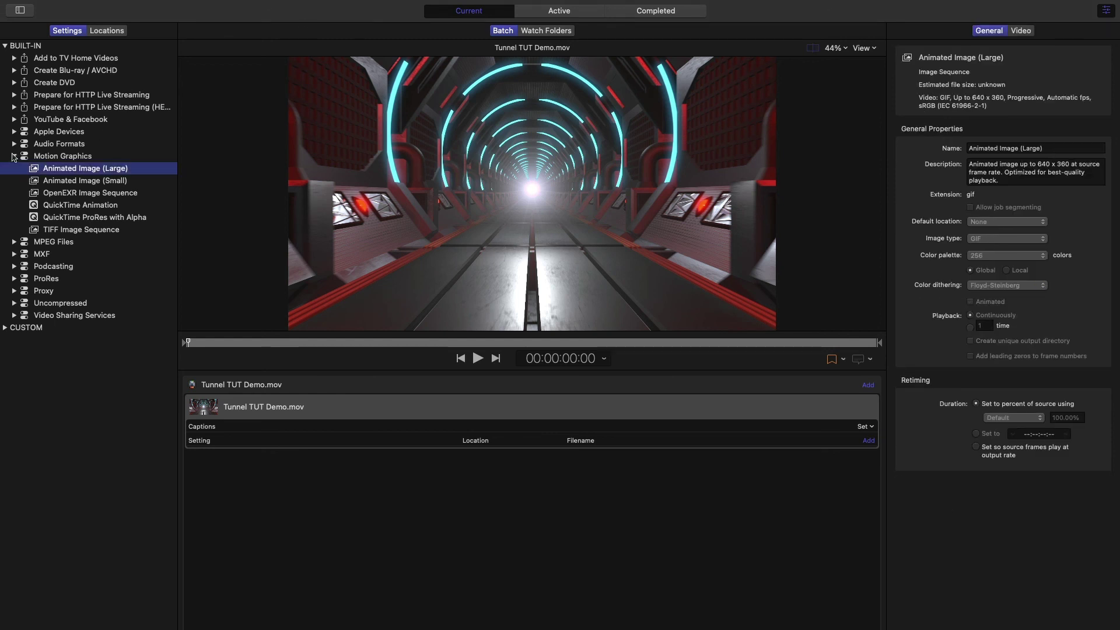
left_click(14, 156)
left_click(14, 156)
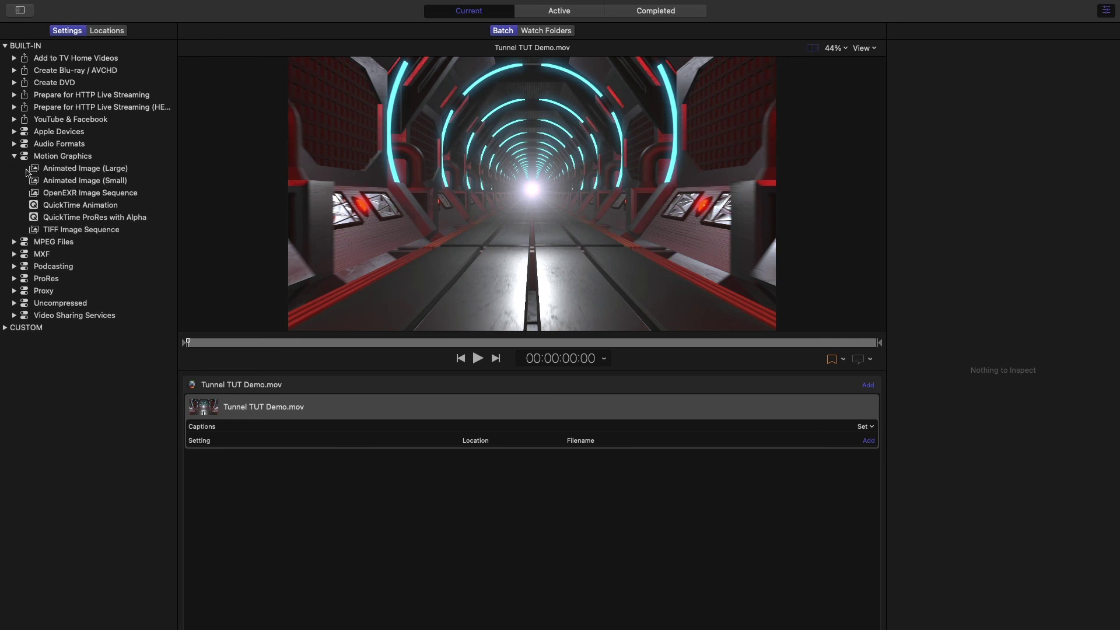
left_click(29, 171)
left_click_drag(33, 171, 450, 418)
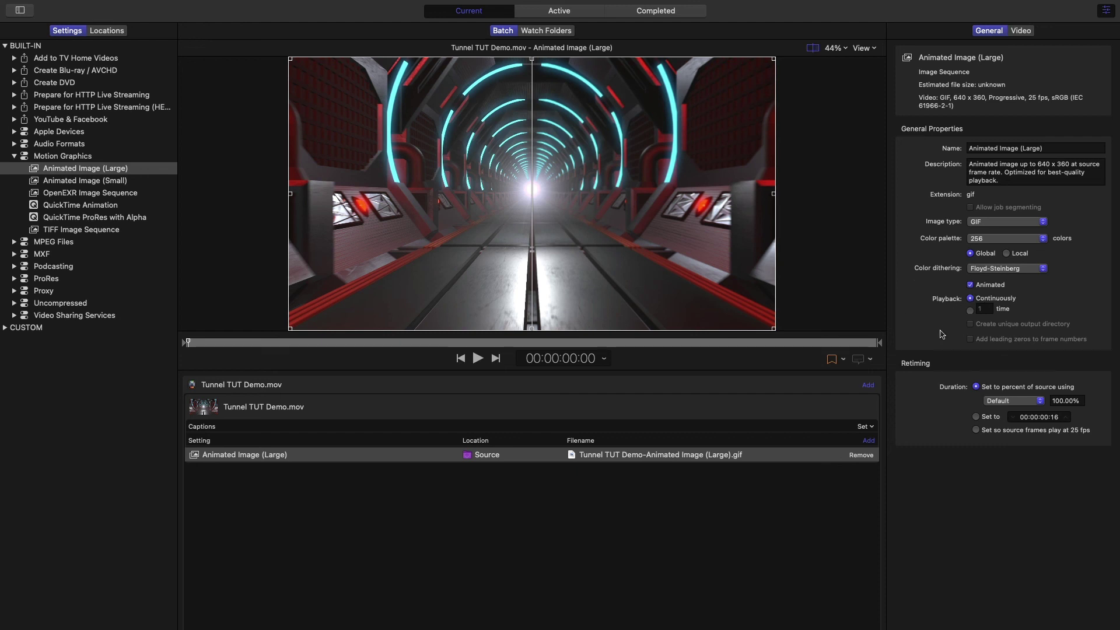
mouse_move(1090, 360)
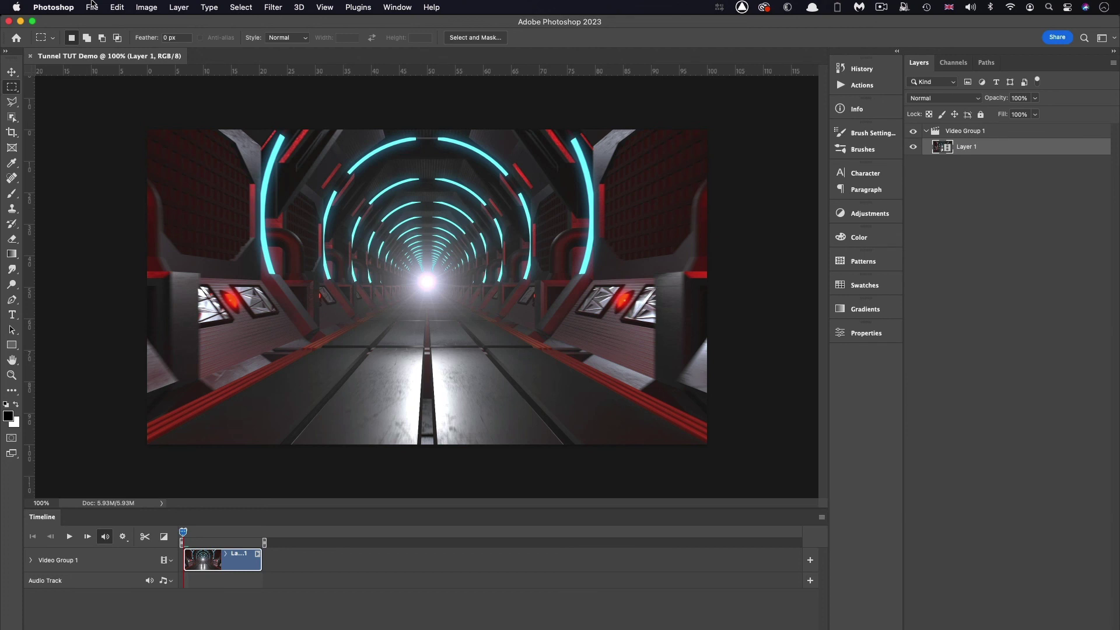
- In Photoshop, open the Save for Web (Legacy) export for Tunnel TUT Demo, then enlarge and reposition its dialog
left_click(92, 6)
mouse_move(143, 193)
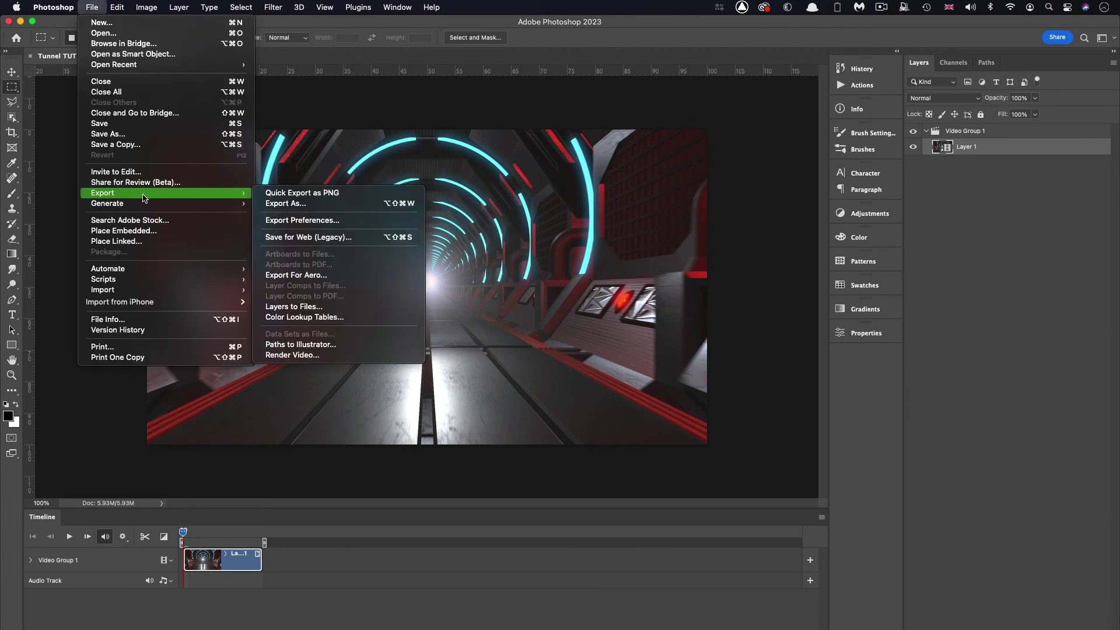
left_click(320, 237)
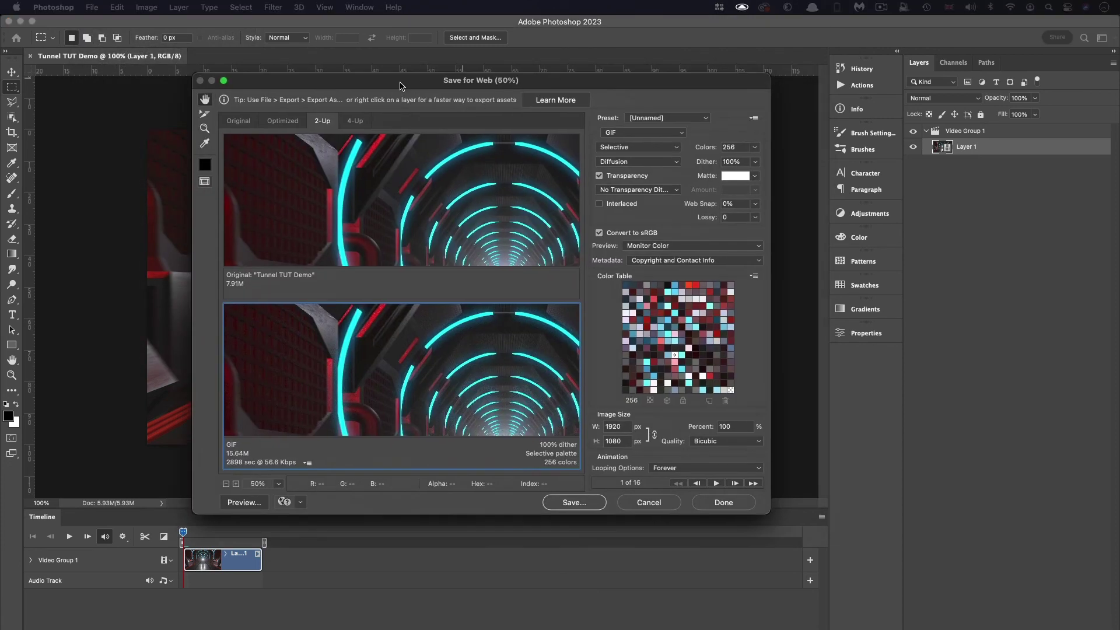
left_click_drag(739, 511, 820, 557)
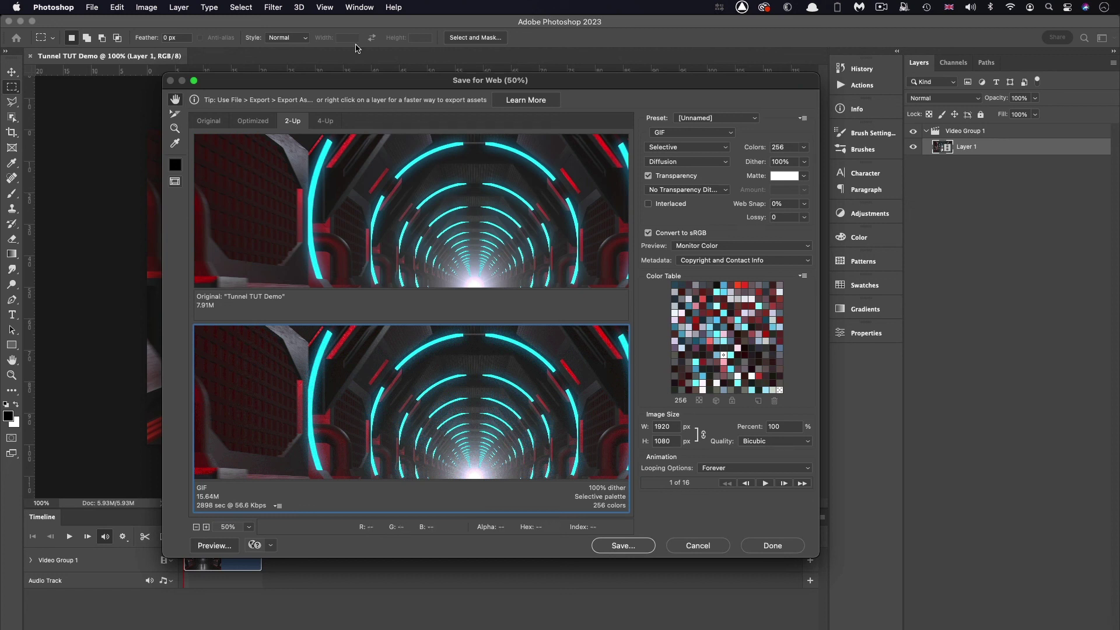
left_click_drag(367, 82, 364, 24)
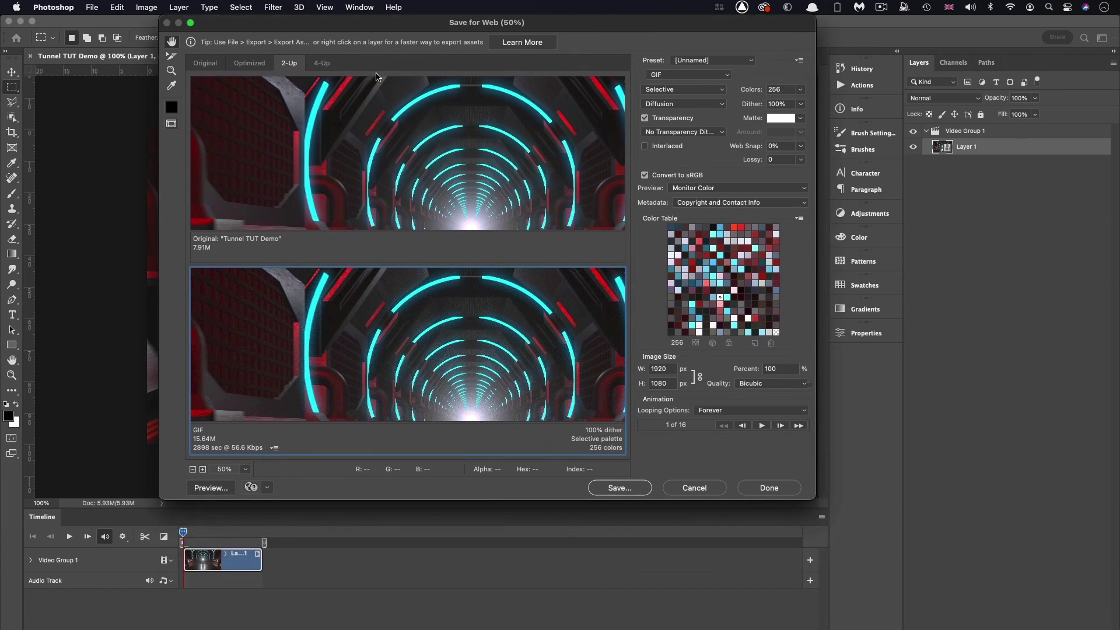